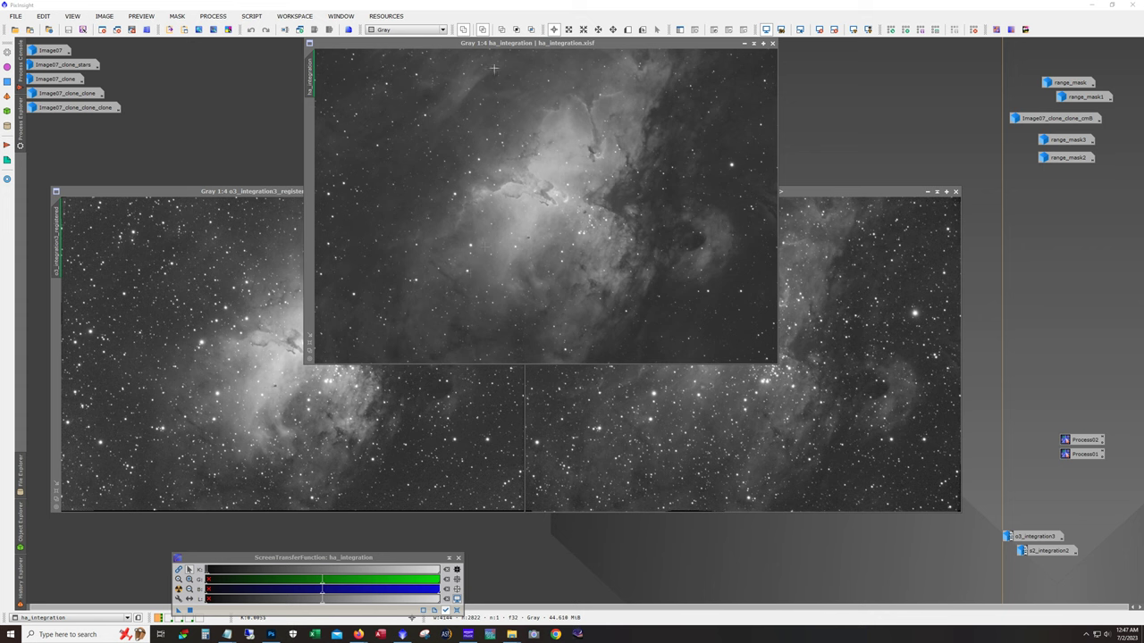
pyautogui.click(236, 264)
pyautogui.click(838, 356)
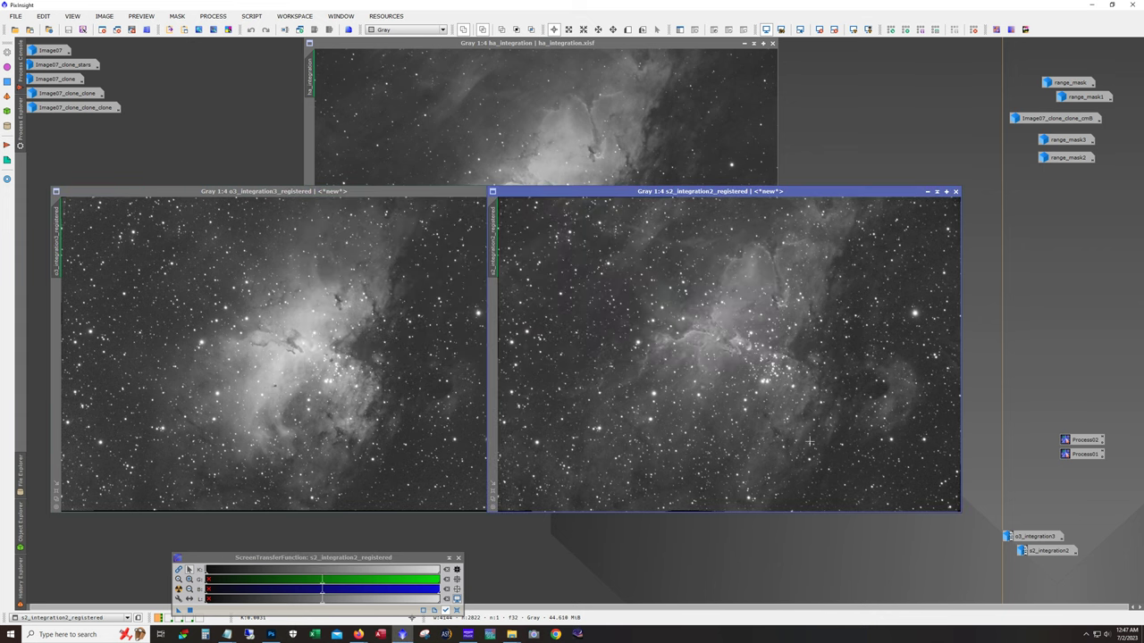
pyautogui.click(605, 189)
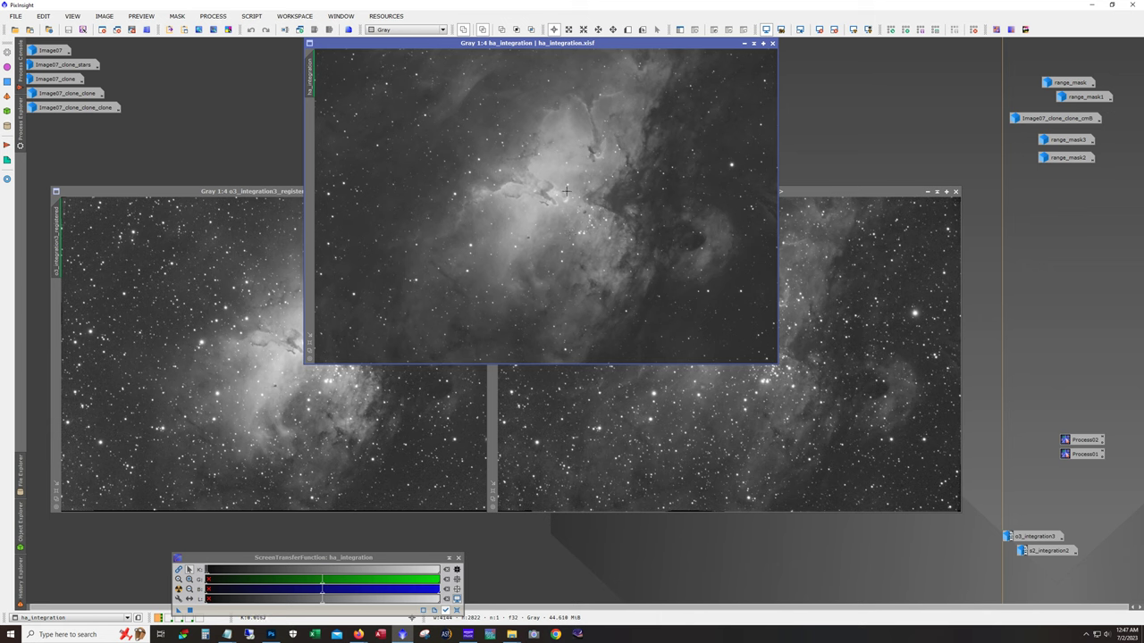
pyautogui.hotkey('ctrl', 'F12')
pyautogui.hotkey('ctrl', 'F12')
pyautogui.hotkey('ctrl', 'F12')
pyautogui.hotkey('ctrl', 'F12')
pyautogui.scroll(3, 547, 178)
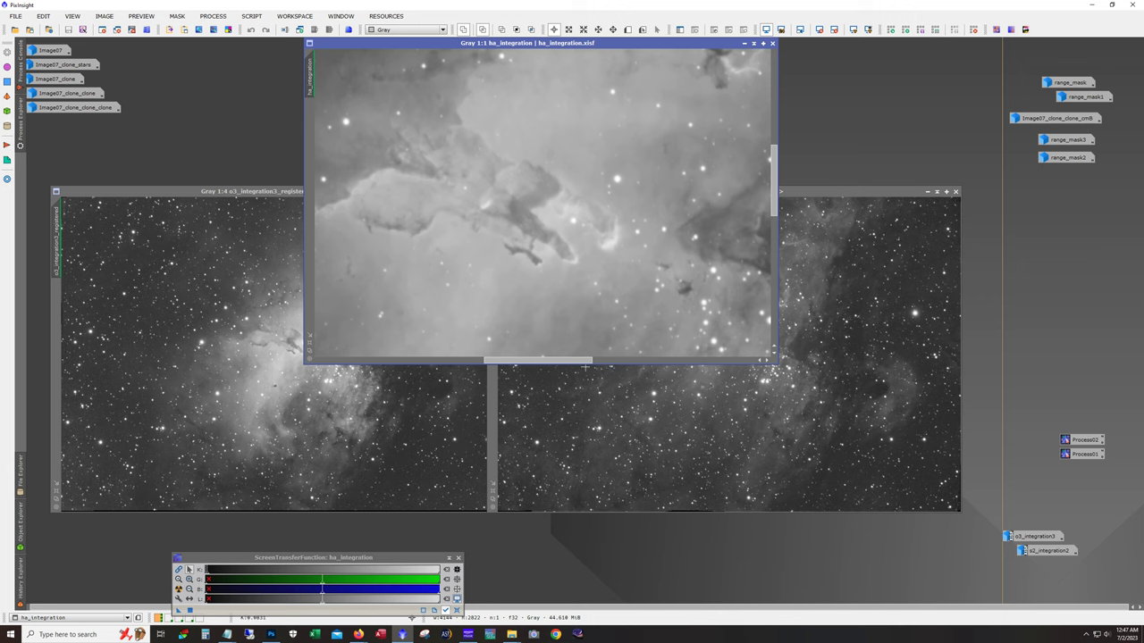
pyautogui.moveTo(586, 365); pyautogui.dragTo(577, 367)
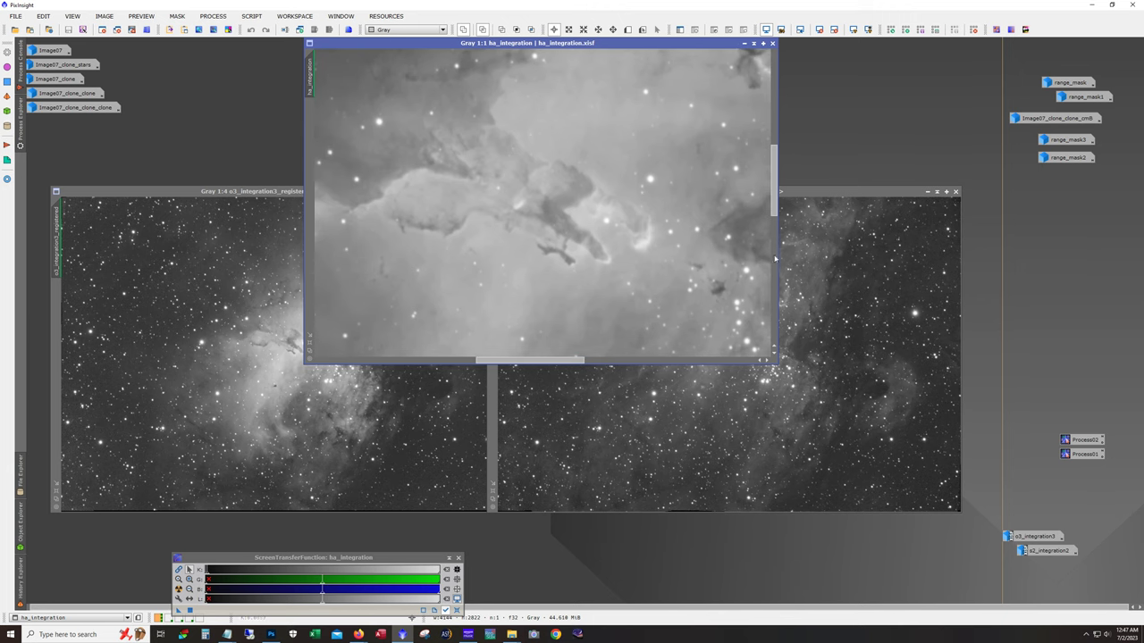
pyautogui.moveTo(775, 213); pyautogui.dragTo(778, 253)
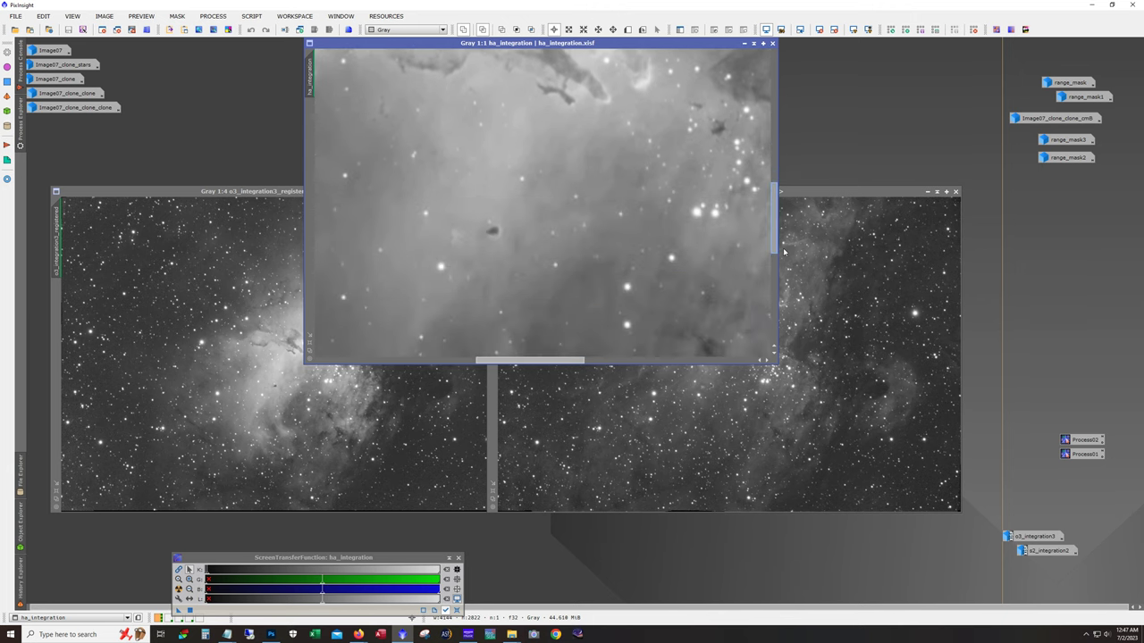
pyautogui.moveTo(580, 361); pyautogui.dragTo(455, 363)
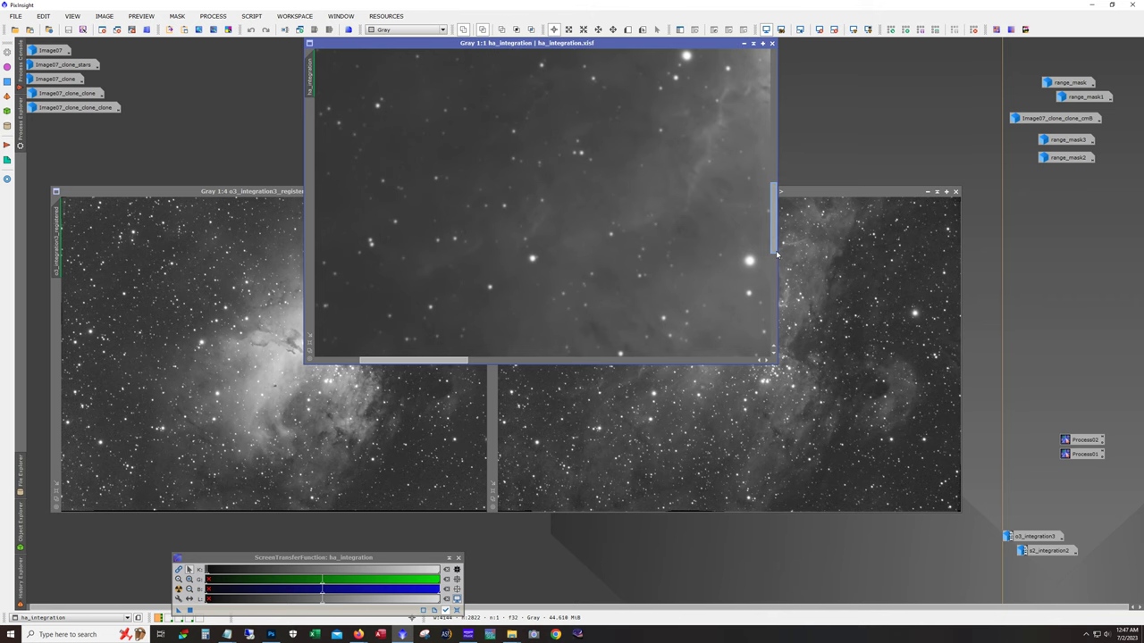
pyautogui.moveTo(777, 254); pyautogui.dragTo(782, 140)
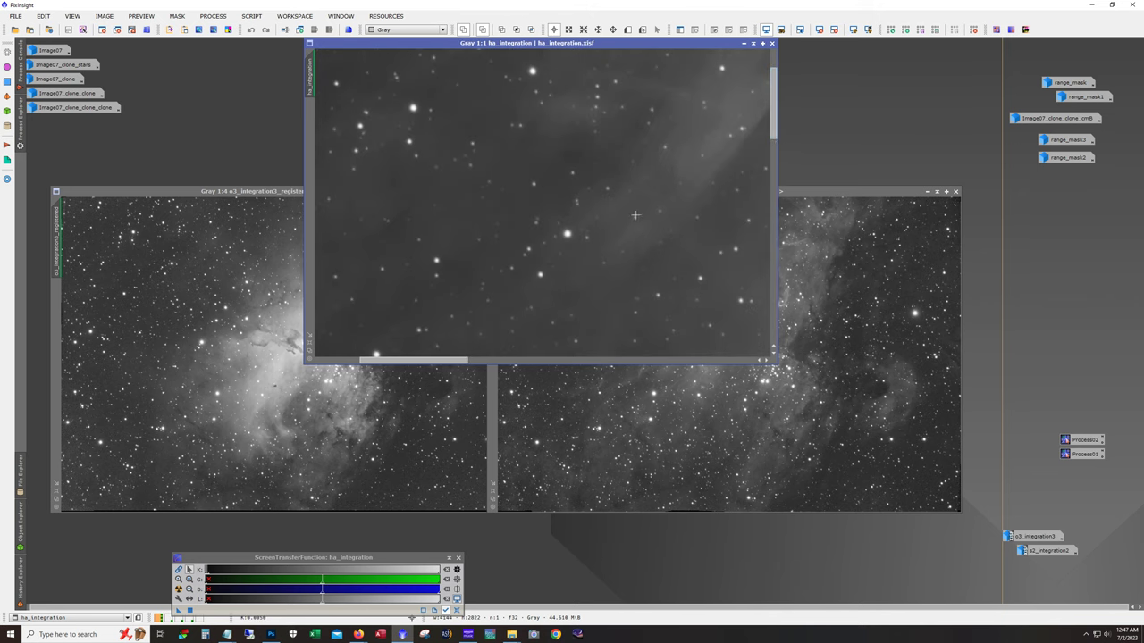
pyautogui.scroll(-3, 635, 215)
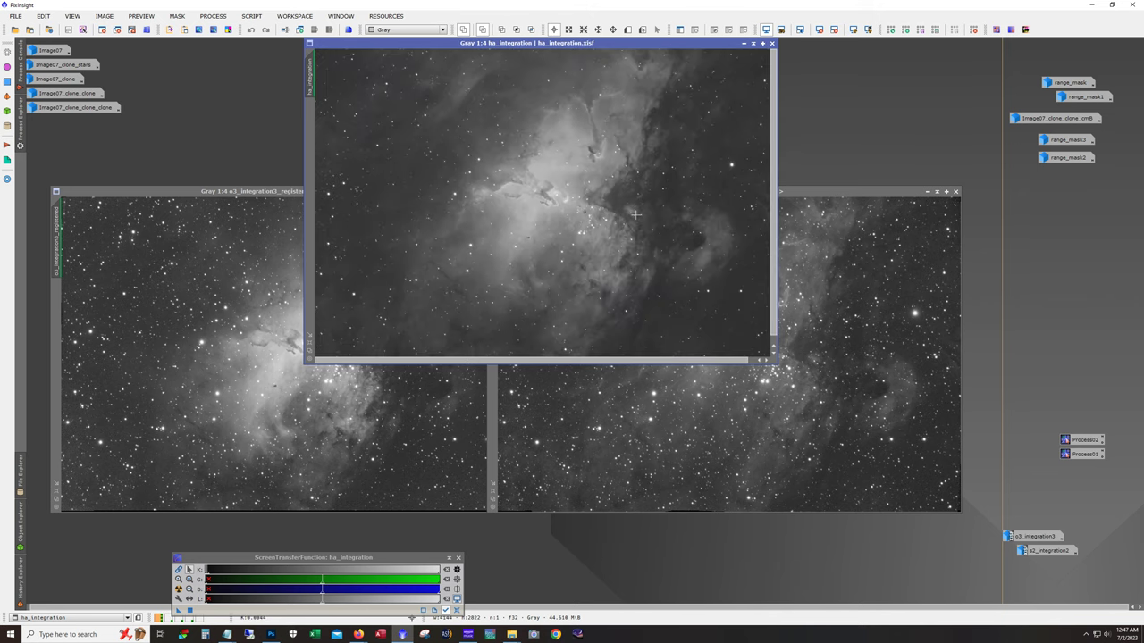
pyautogui.click(331, 379)
# Zoom into the registered O III stack and pan across it to check detail
pyautogui.scroll(1, 278, 351)
pyautogui.scroll(2, 277, 351)
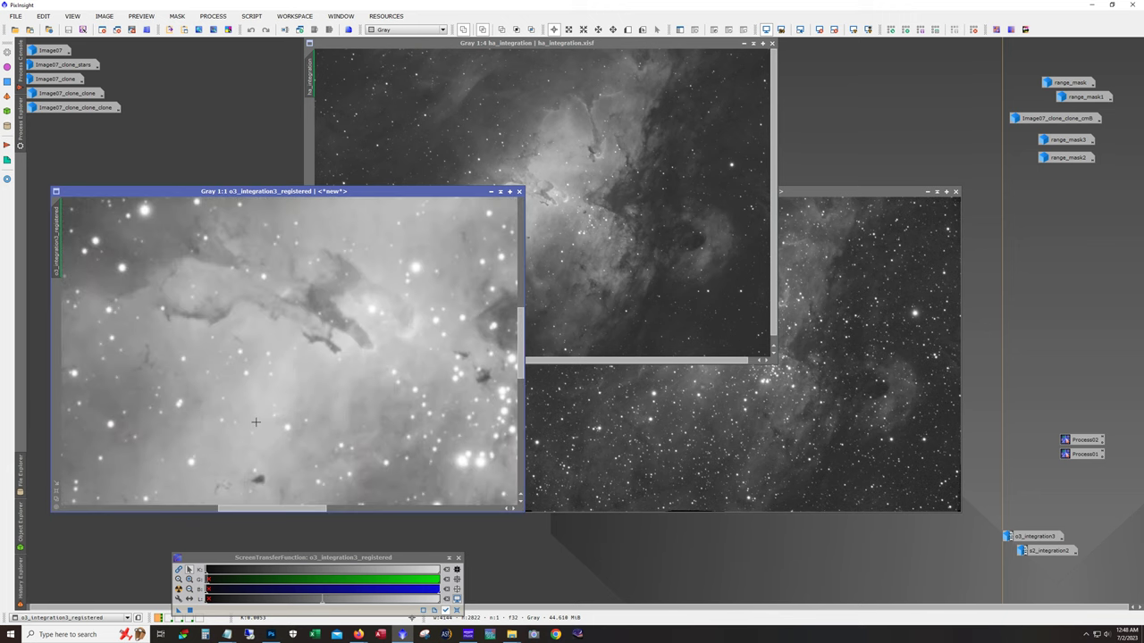
pyautogui.moveTo(276, 513); pyautogui.dragTo(298, 483)
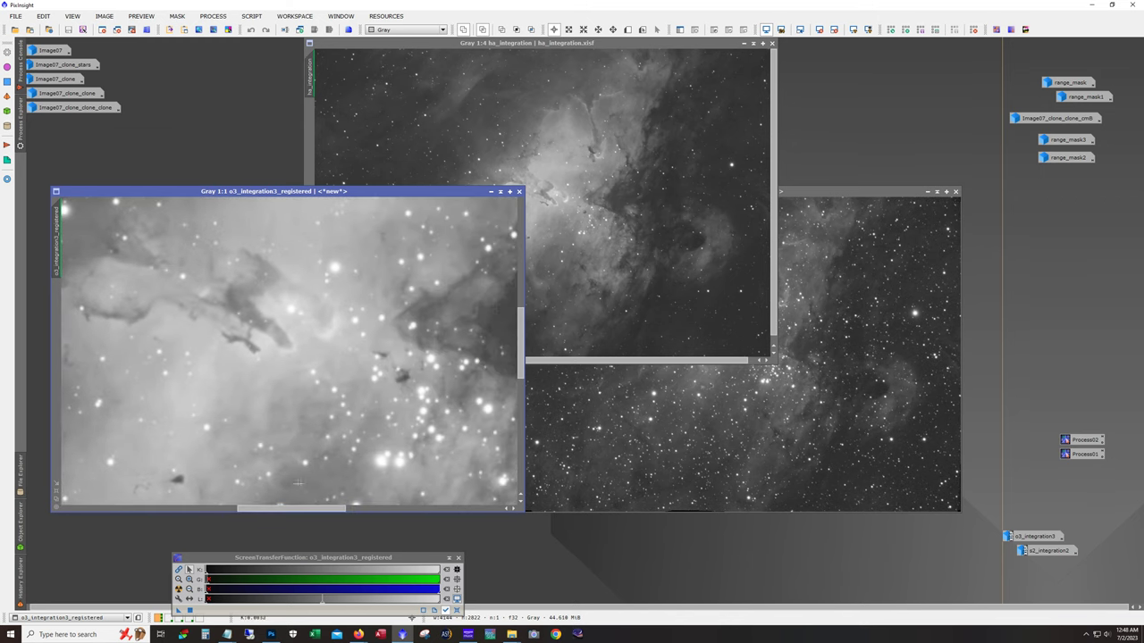
# Bring the S II stack forward and zoom in to inspect it closely
pyautogui.click(728, 471)
pyautogui.scroll(3, 730, 470)
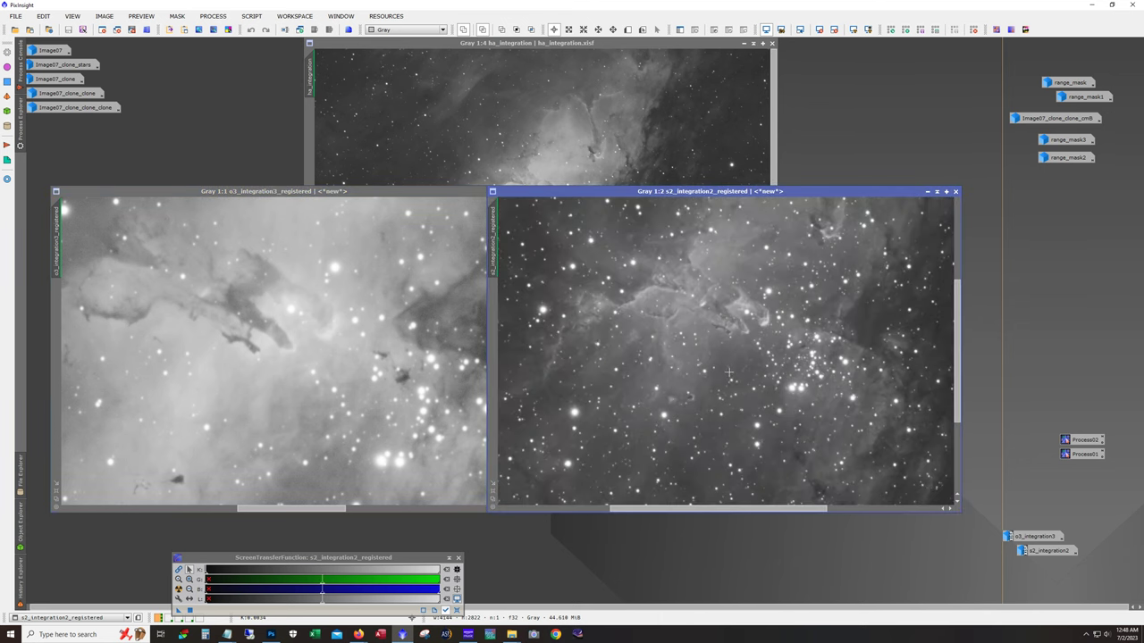
pyautogui.moveTo(722, 509); pyautogui.dragTo(675, 510)
pyautogui.scroll(-4, 761, 404)
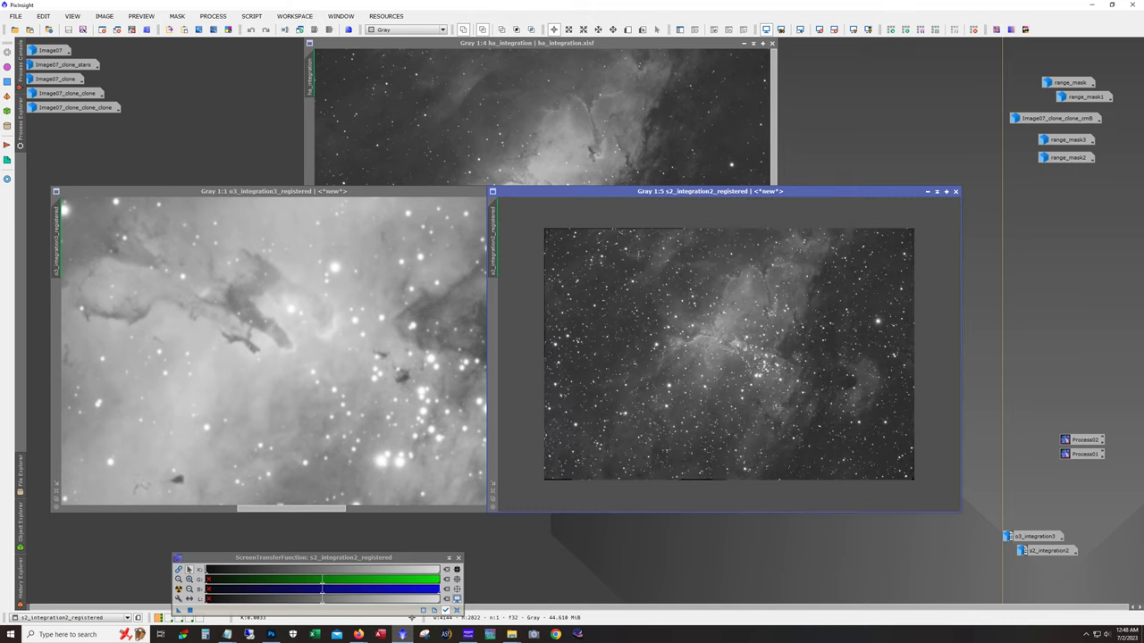
pyautogui.scroll(4, 656, 317)
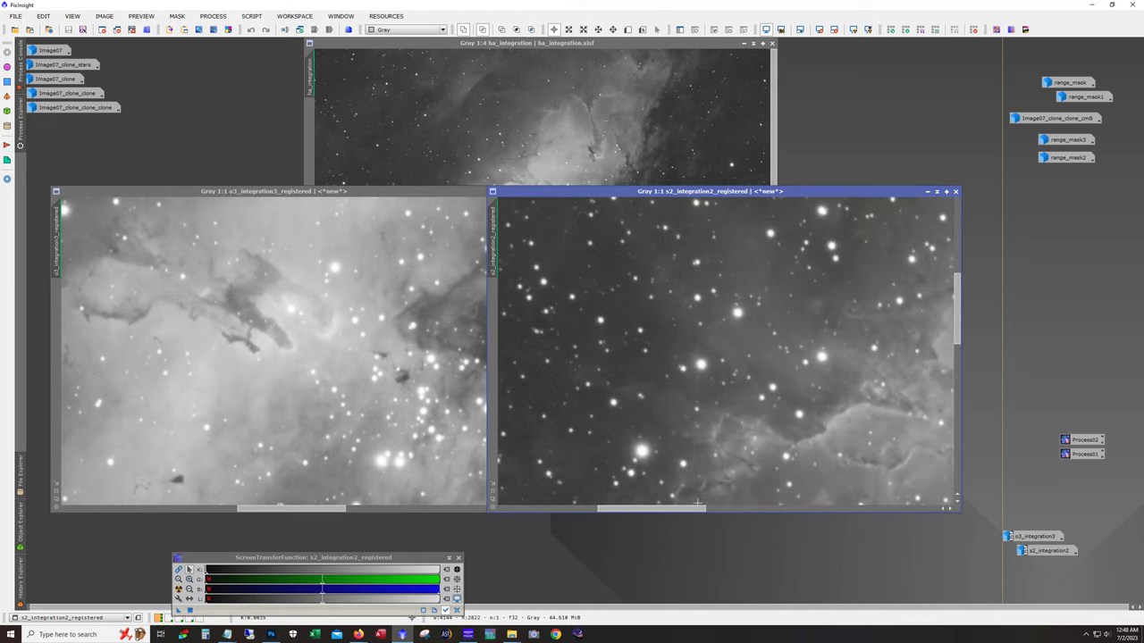
pyautogui.scroll(1, 698, 498)
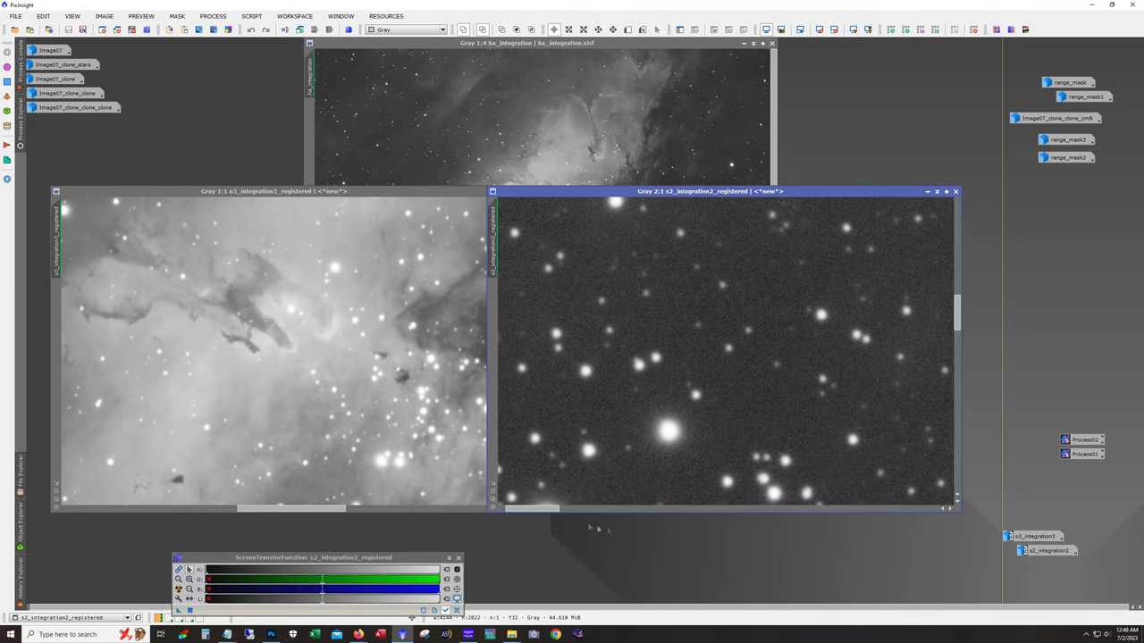
pyautogui.moveTo(555, 510); pyautogui.dragTo(546, 510)
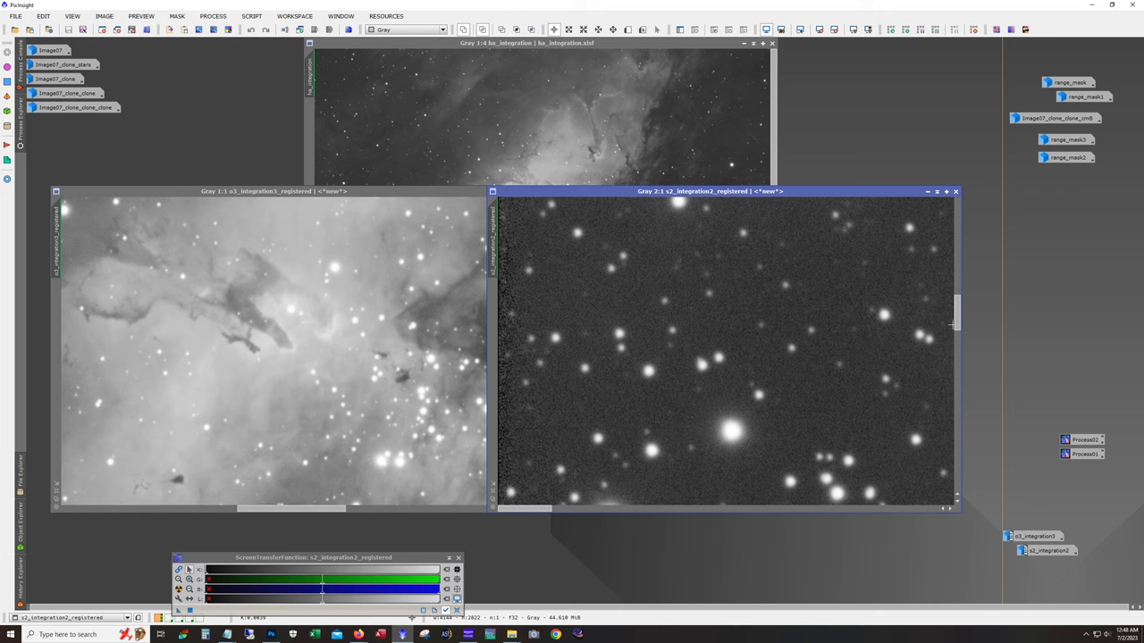
# Pan across the S II stack with the scrollbars, zoom out and iconize it
pyautogui.moveTo(956, 313); pyautogui.dragTo(960, 223)
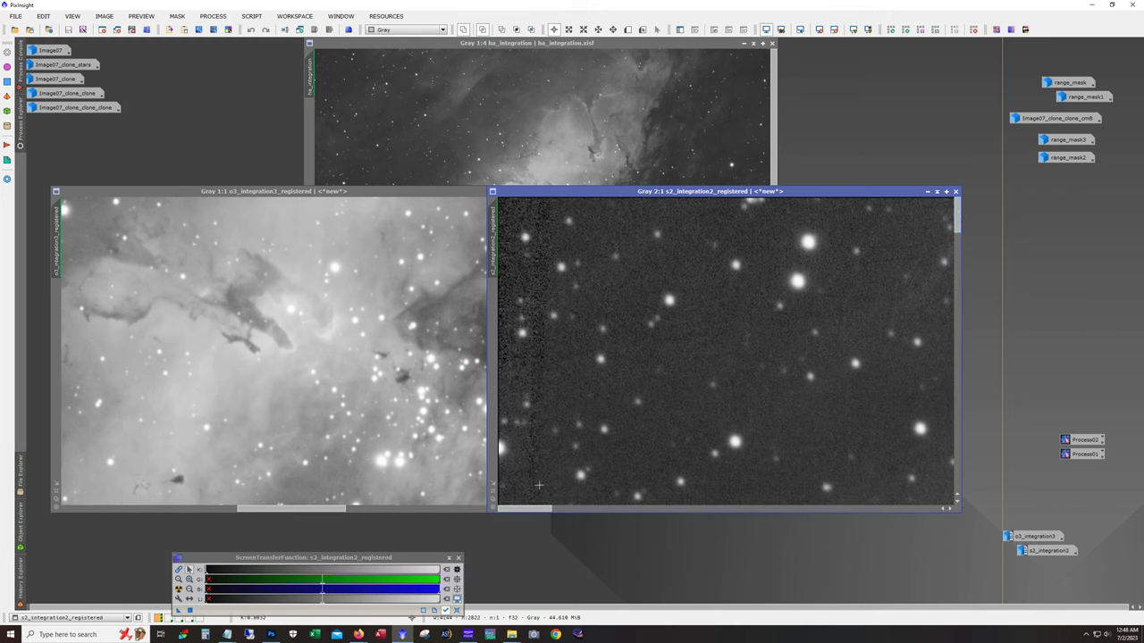
pyautogui.moveTo(536, 510); pyautogui.dragTo(910, 511)
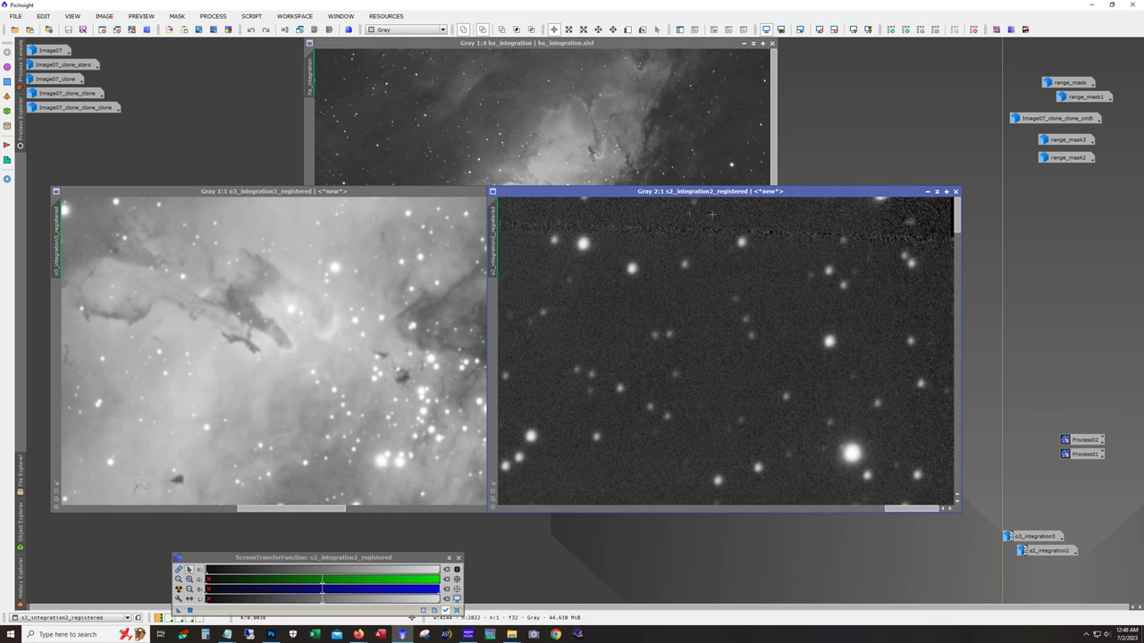
pyautogui.moveTo(957, 226); pyautogui.dragTo(965, 485)
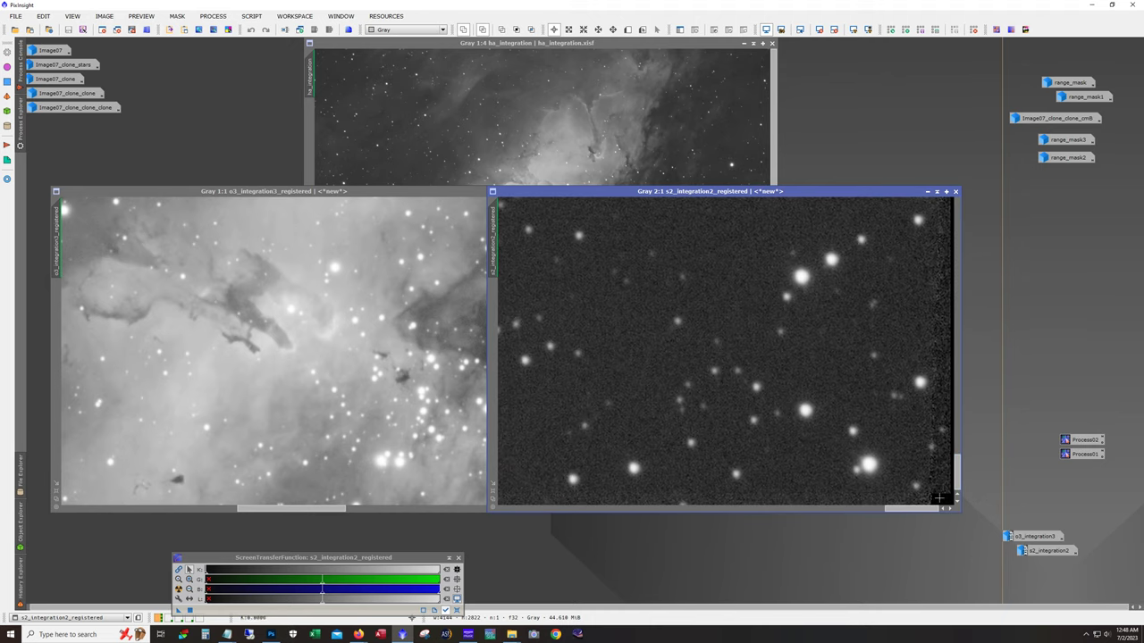
pyautogui.moveTo(911, 509); pyautogui.dragTo(515, 520)
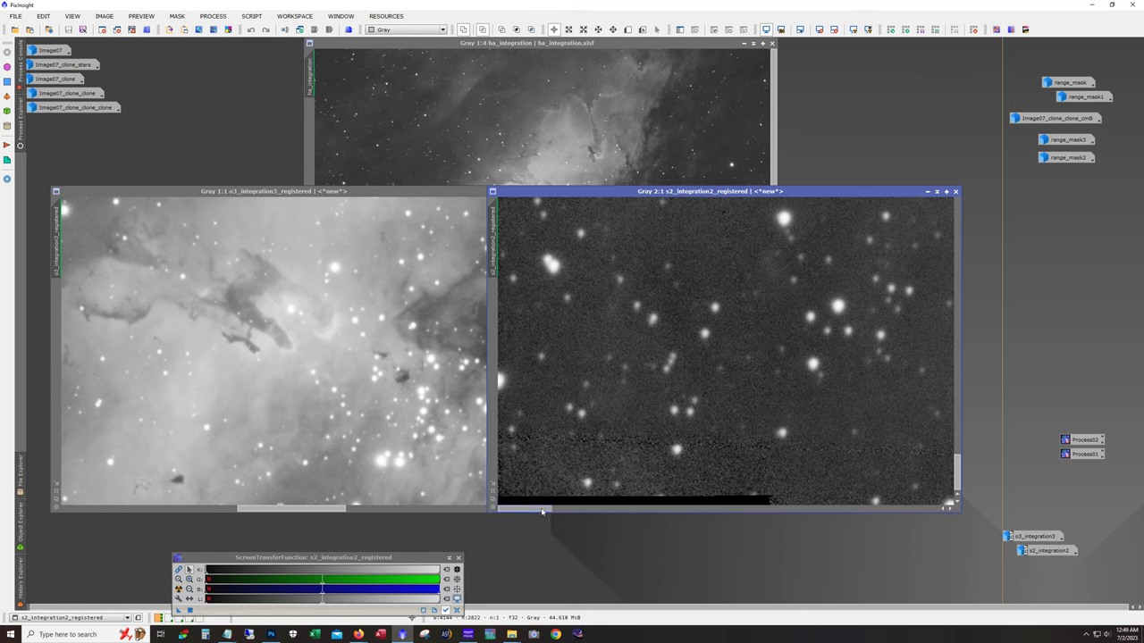
pyautogui.moveTo(543, 509); pyautogui.dragTo(511, 501)
pyautogui.scroll(-4, 706, 396)
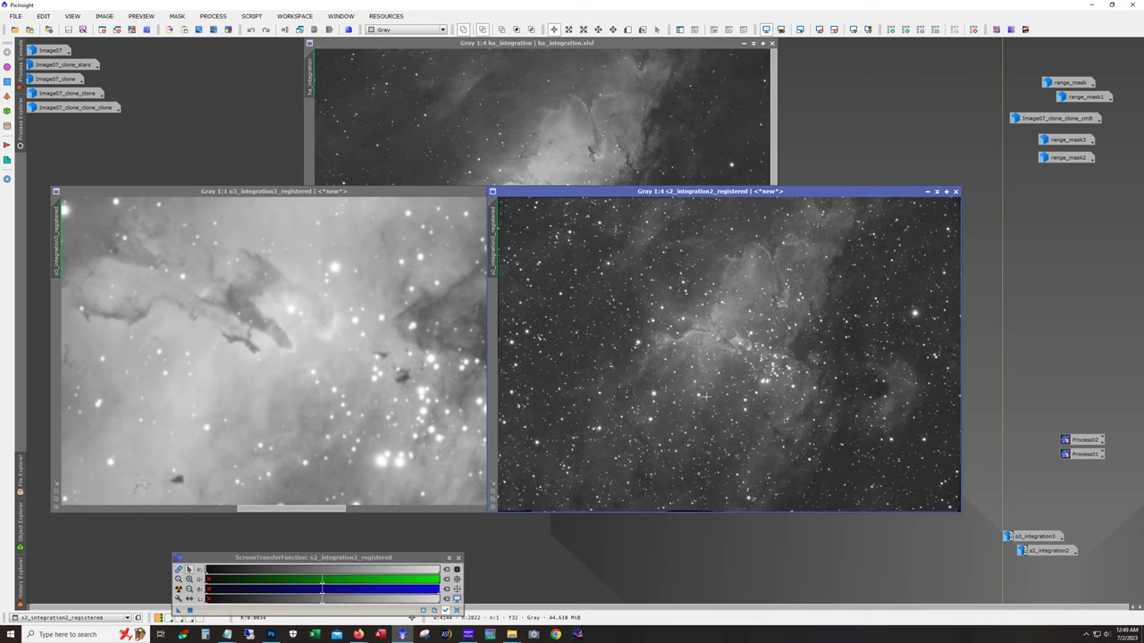
pyautogui.click(928, 191)
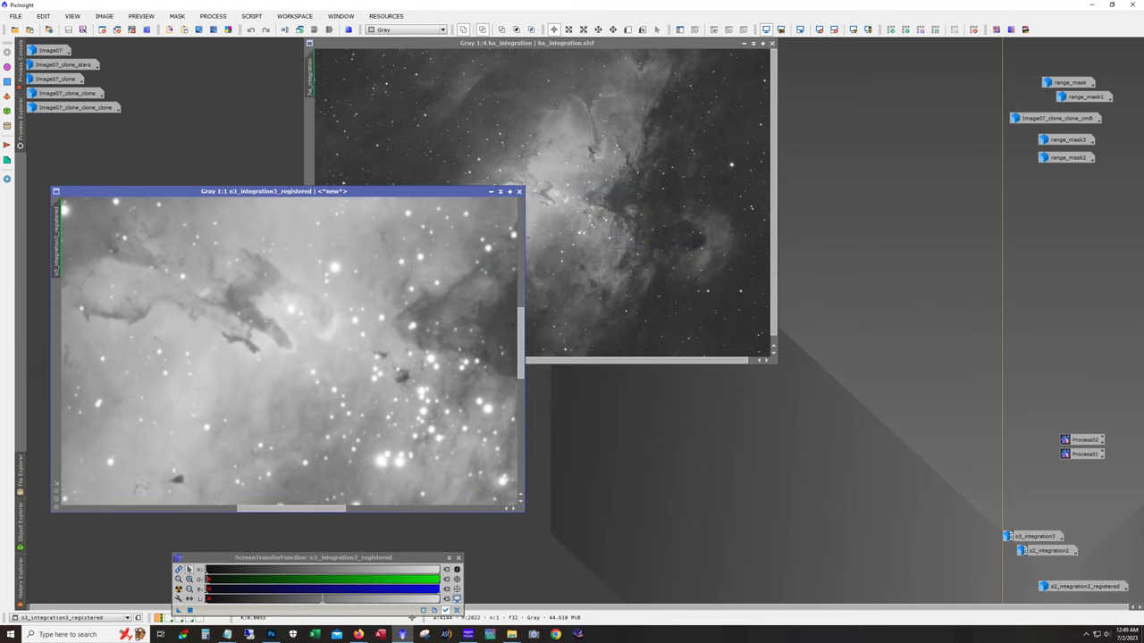
# Iconize the O III and Ha images and open the colour Image07
pyautogui.click(490, 193)
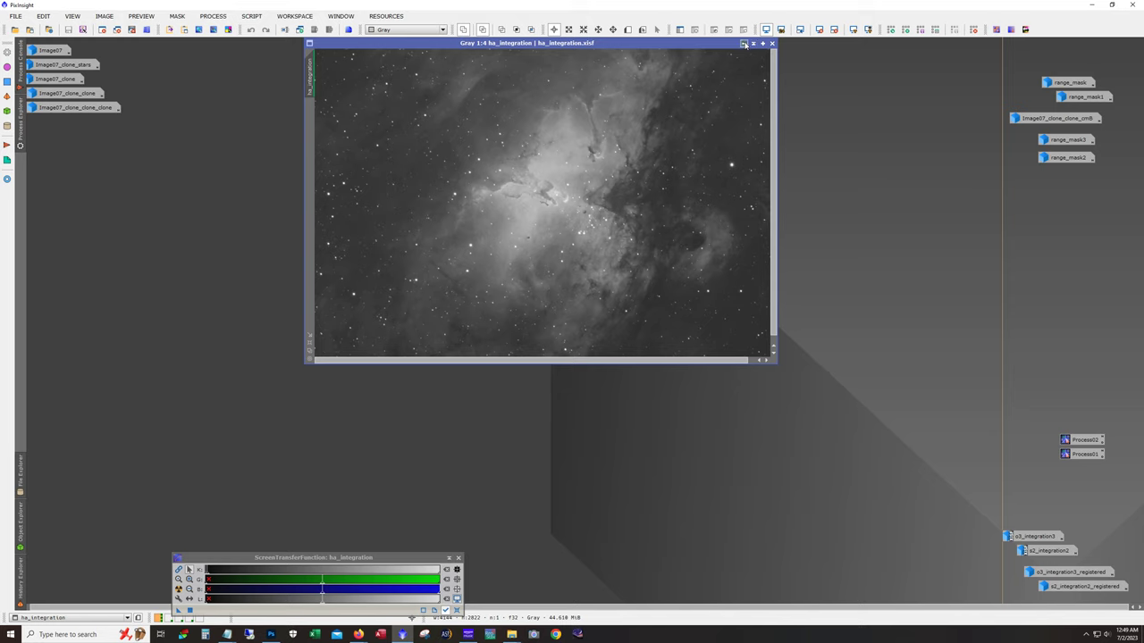
pyautogui.click(744, 43)
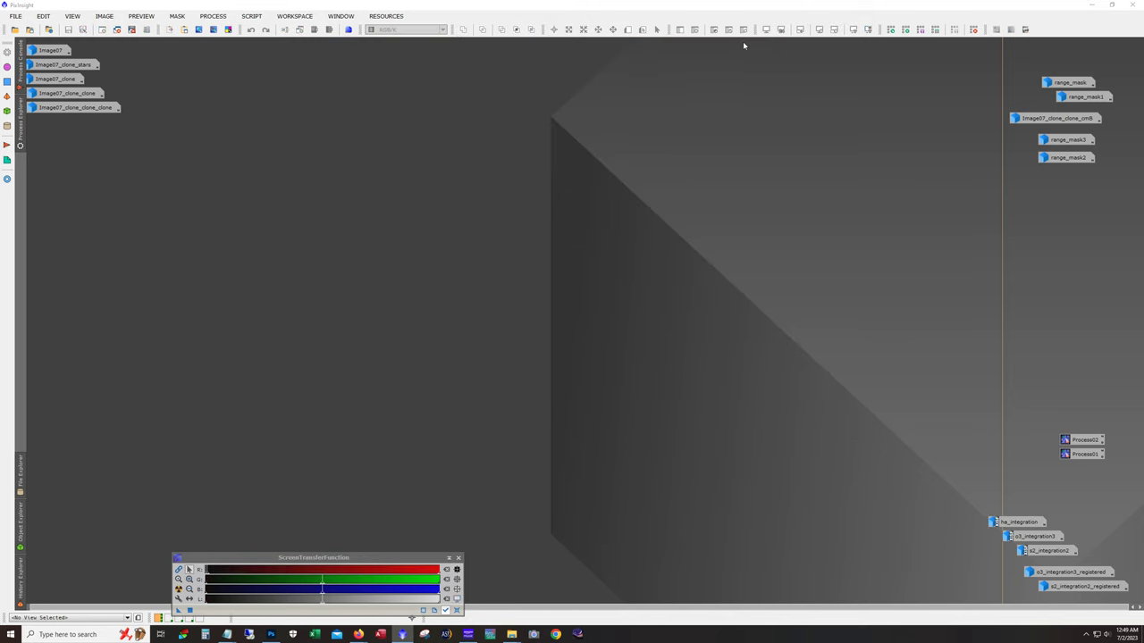
pyautogui.doubleClick(50, 50)
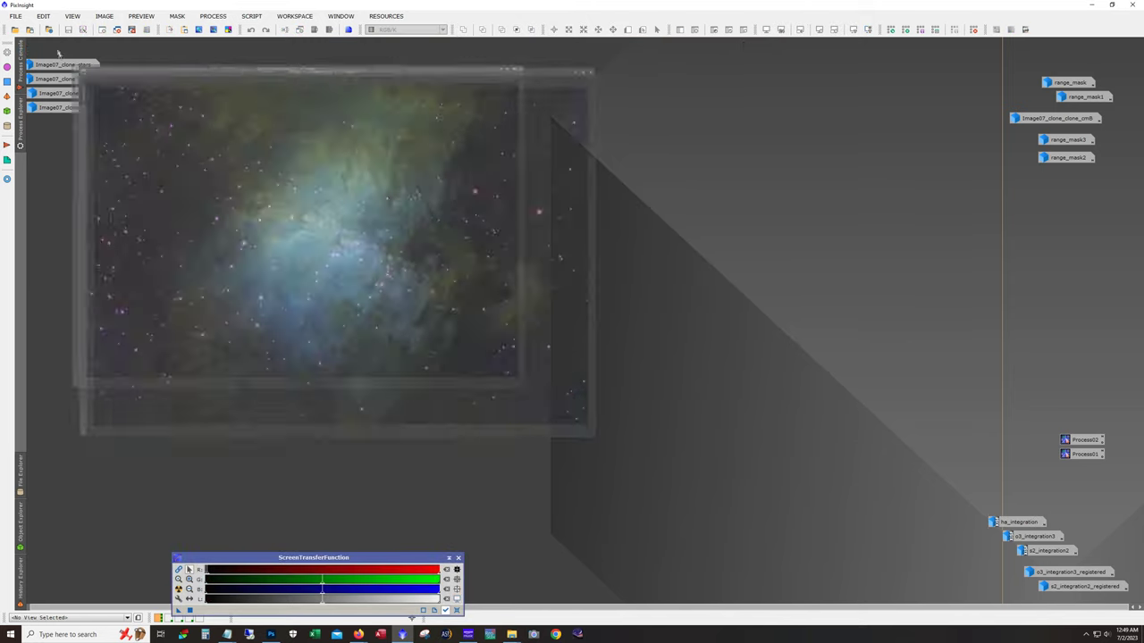
# Arrange the Image07 window and ScreenTransferFunction panel, leaving Image07 active
pyautogui.moveTo(398, 81); pyautogui.dragTo(436, 78)
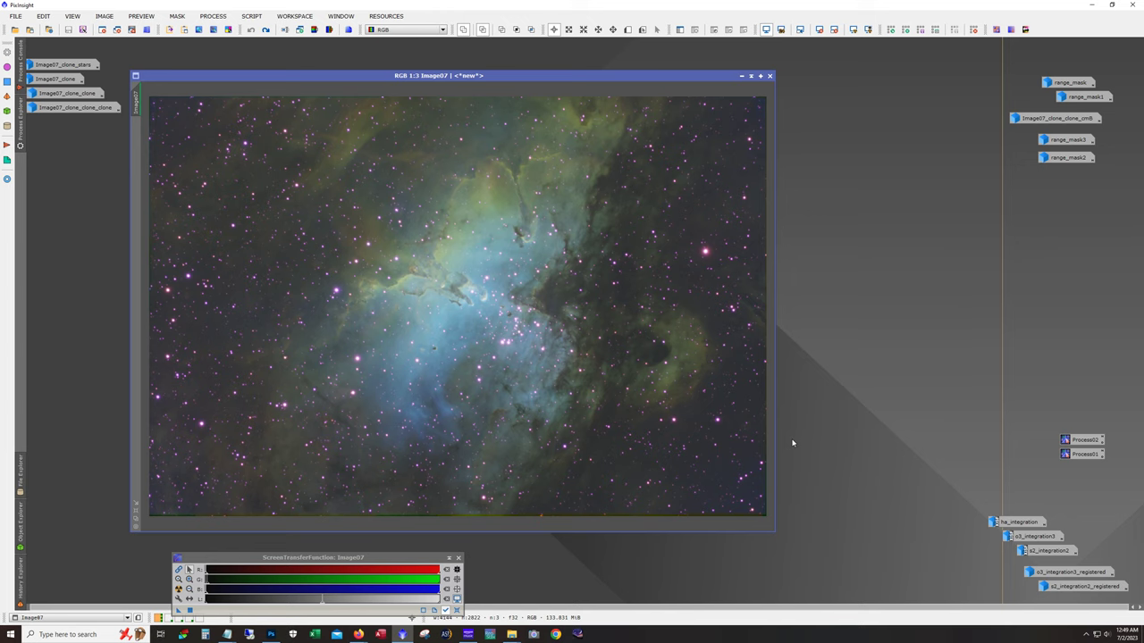
pyautogui.moveTo(229, 558); pyautogui.dragTo(252, 549)
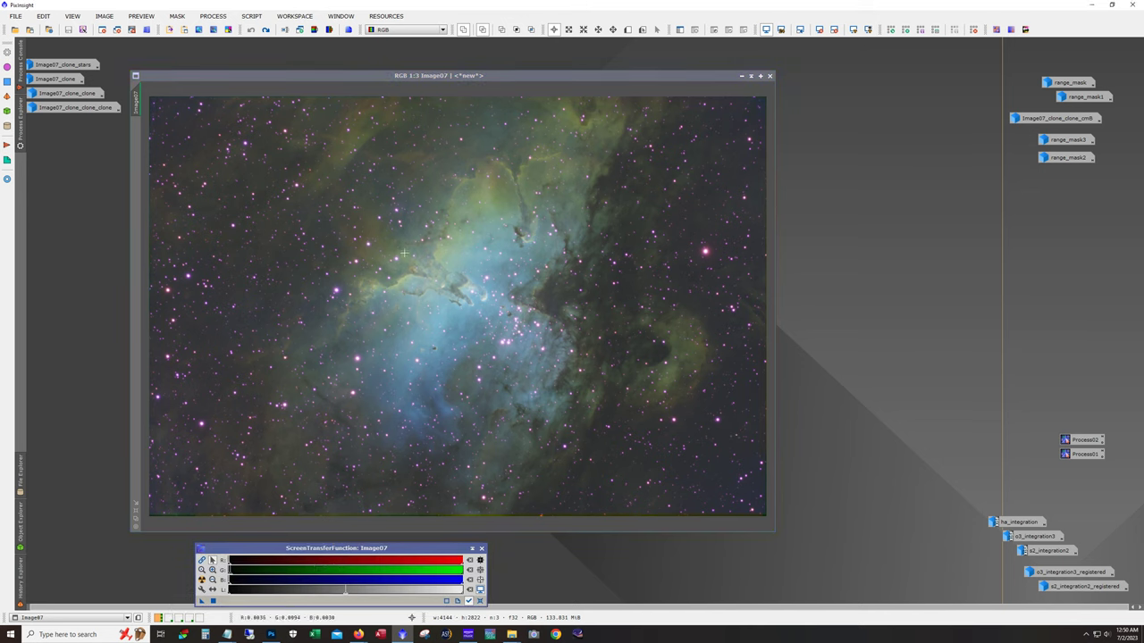
pyautogui.click(456, 124)
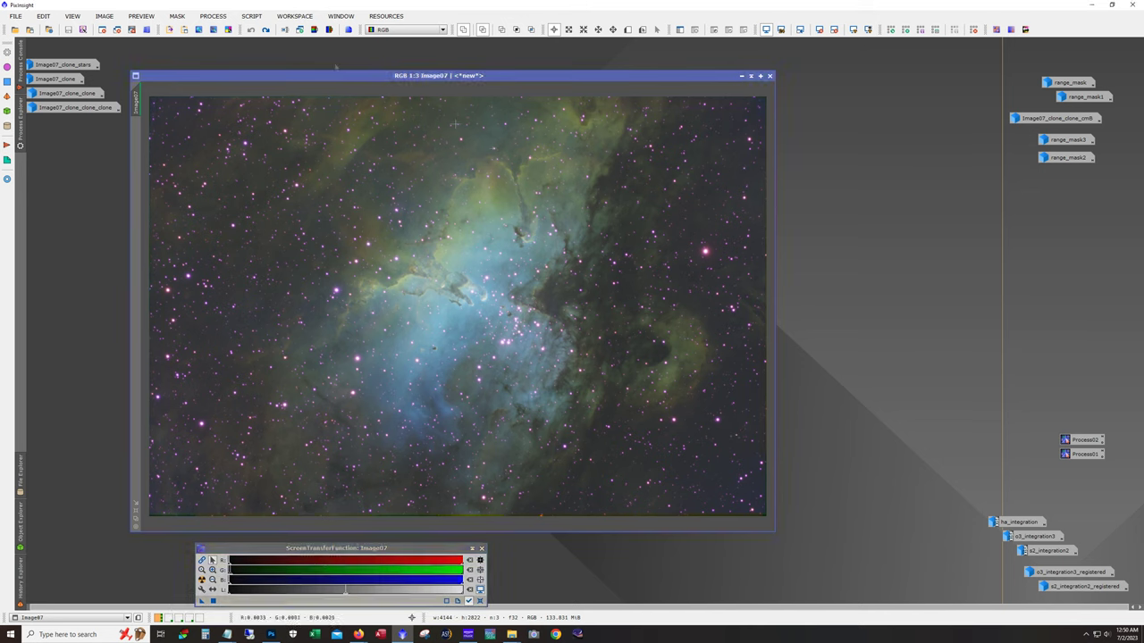
# Undo the star reduction on Image07 and inspect the stars at 2:1
pyautogui.click(251, 29)
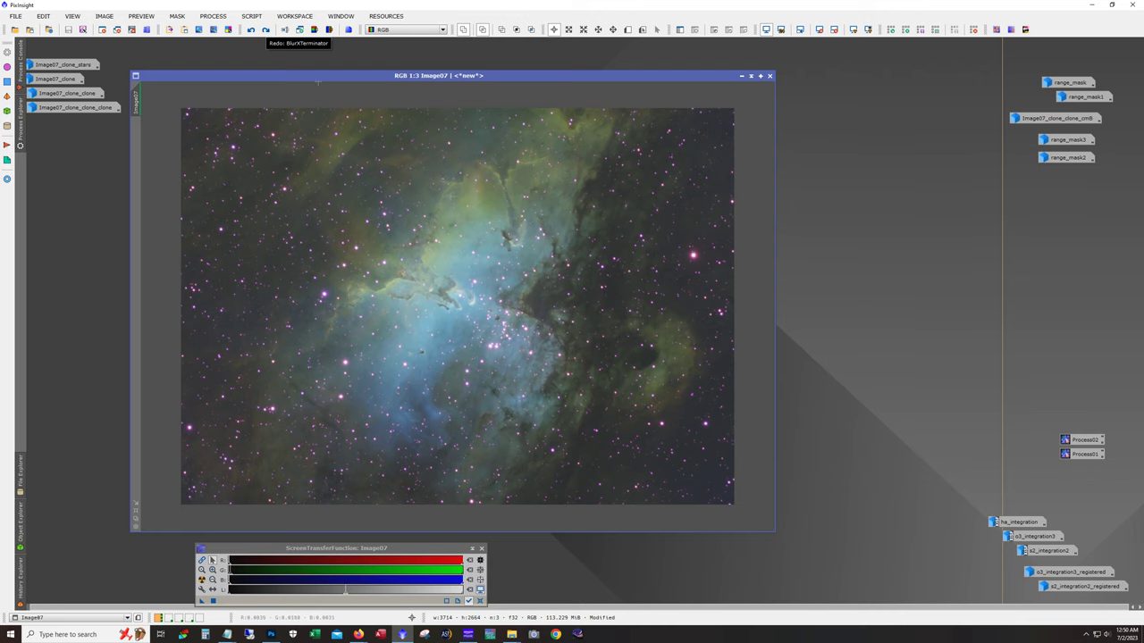
pyautogui.scroll(3, 549, 278)
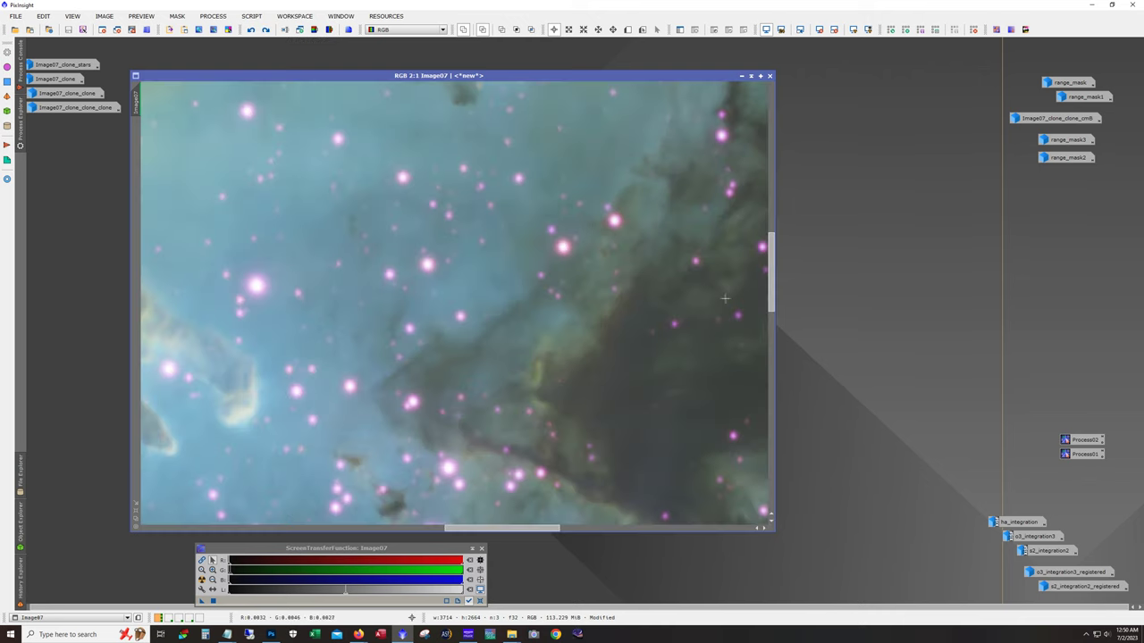
pyautogui.moveTo(771, 273); pyautogui.dragTo(771, 470)
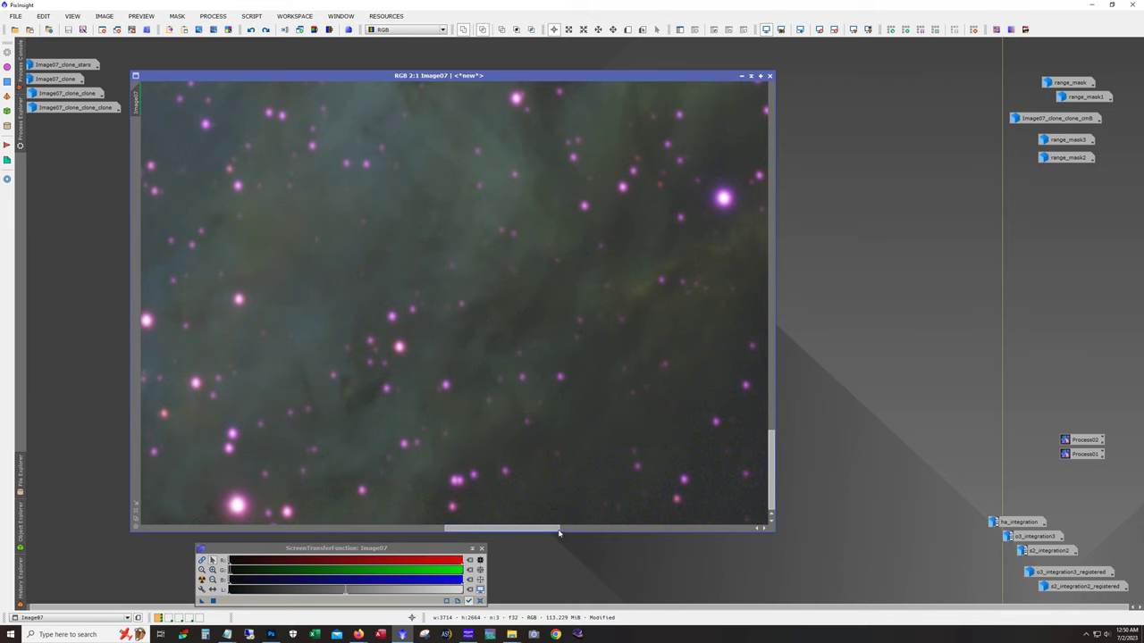
pyautogui.moveTo(554, 530); pyautogui.dragTo(783, 545)
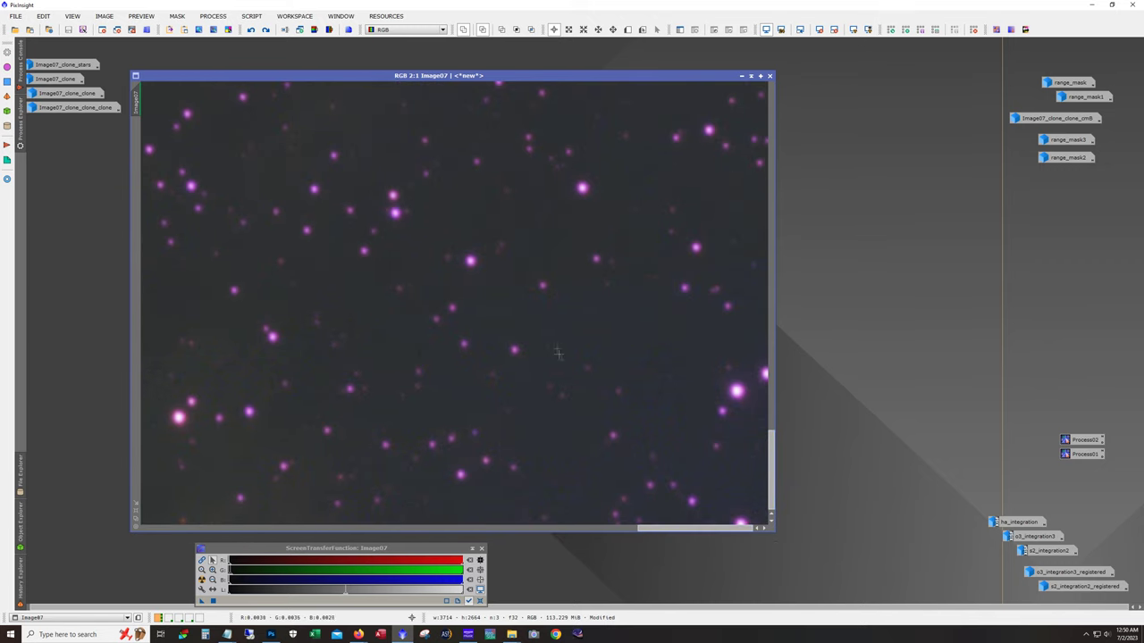
pyautogui.moveTo(774, 452); pyautogui.dragTo(774, 441)
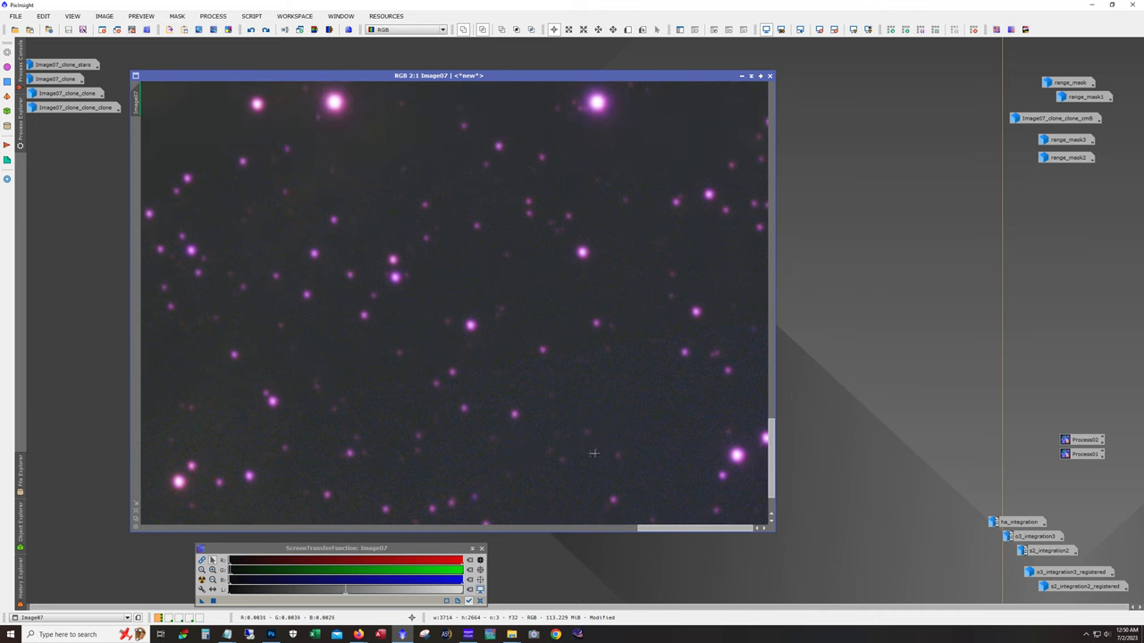
pyautogui.moveTo(770, 453); pyautogui.dragTo(771, 463)
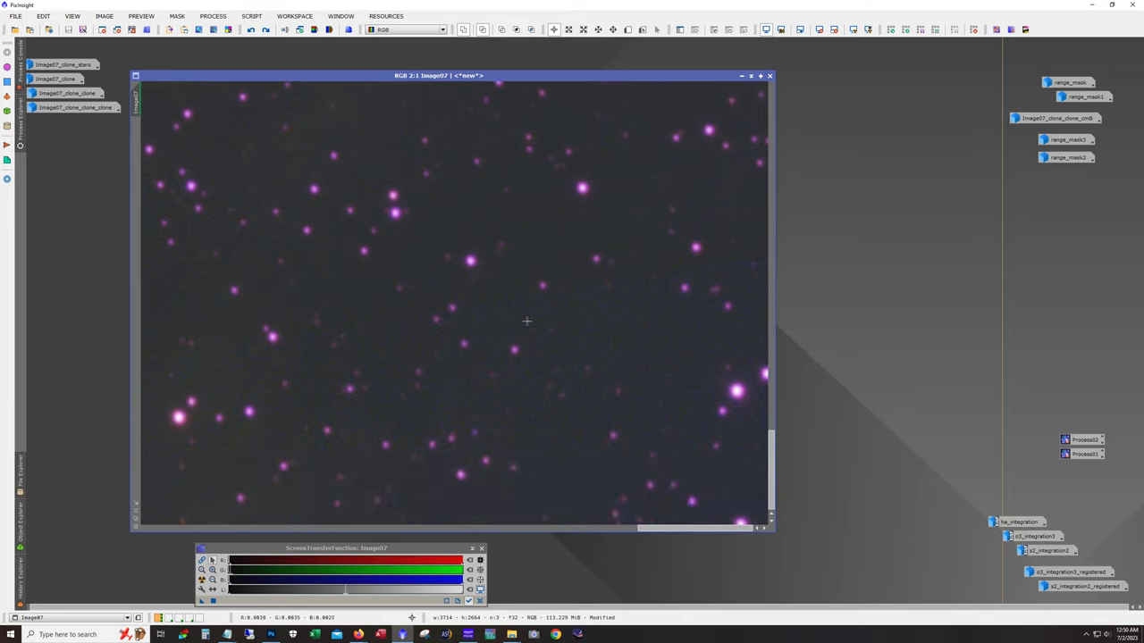
# Zoom out to 1:3 and reapply the star reduction
pyautogui.scroll(-2, 435, 386)
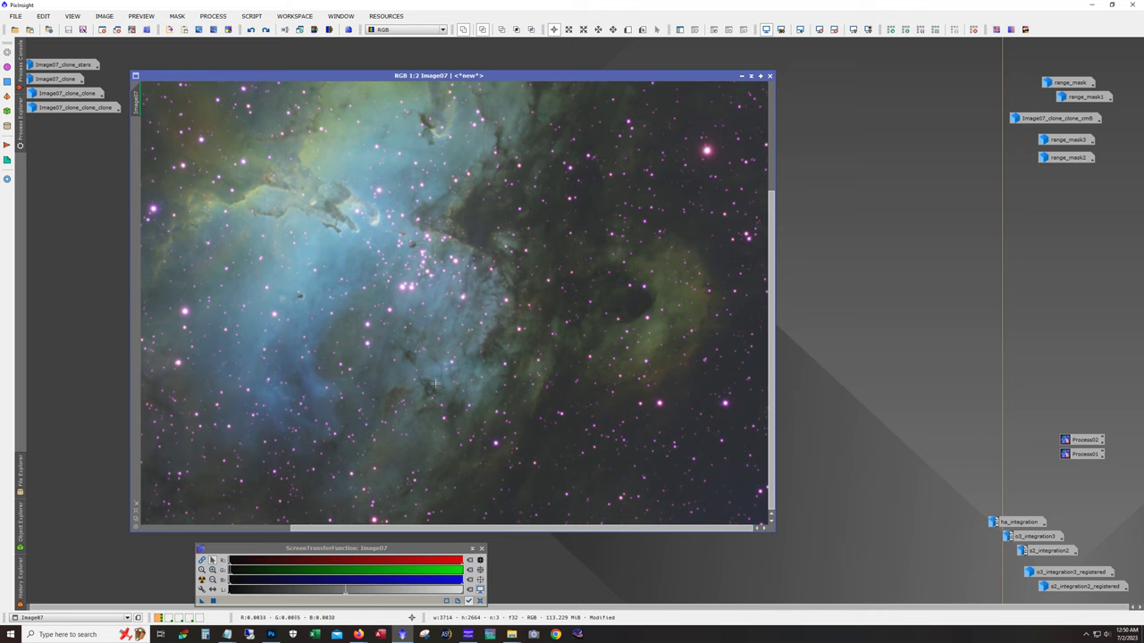
pyautogui.scroll(-1, 445, 375)
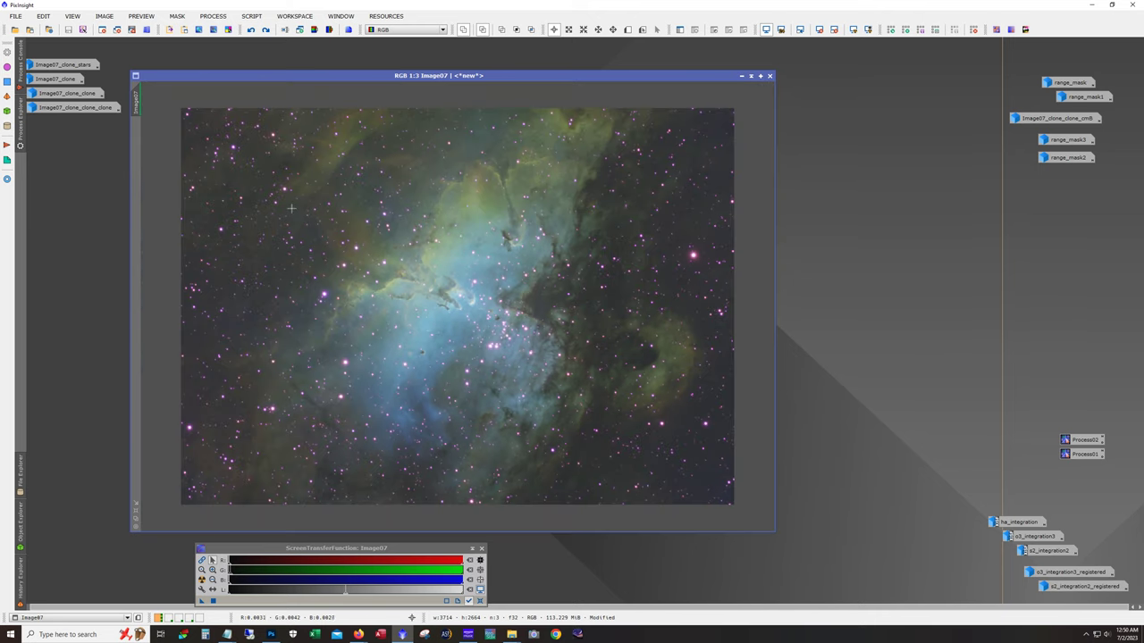
pyautogui.click(266, 30)
# Iconize Image07 and open Image07_clone in its starless version
pyautogui.click(741, 76)
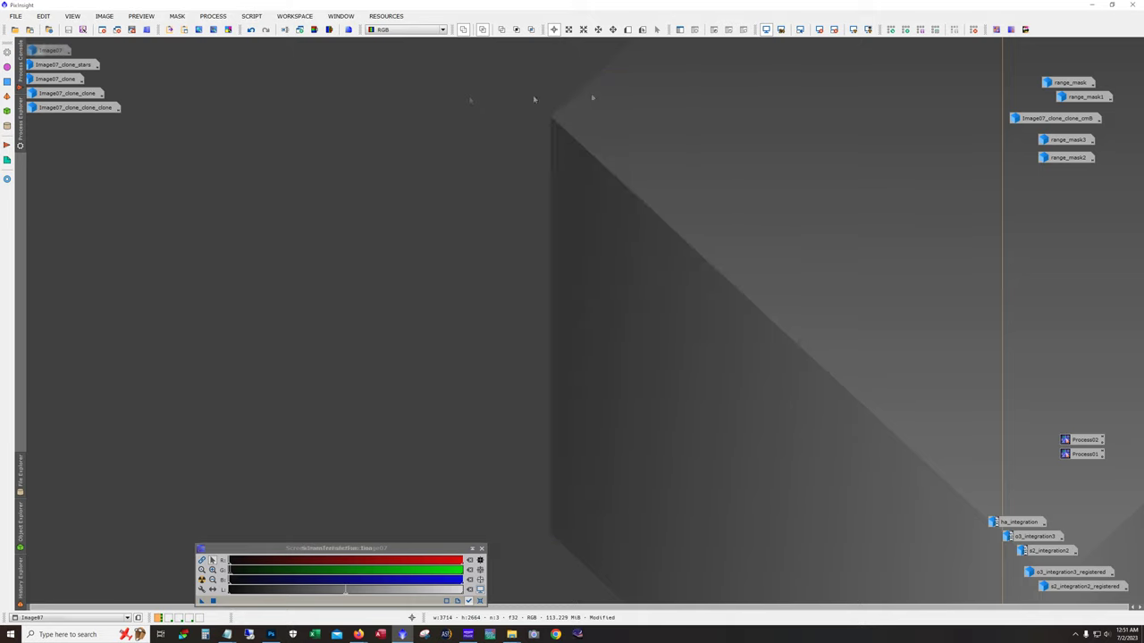
pyautogui.doubleClick(67, 79)
pyautogui.click(265, 30)
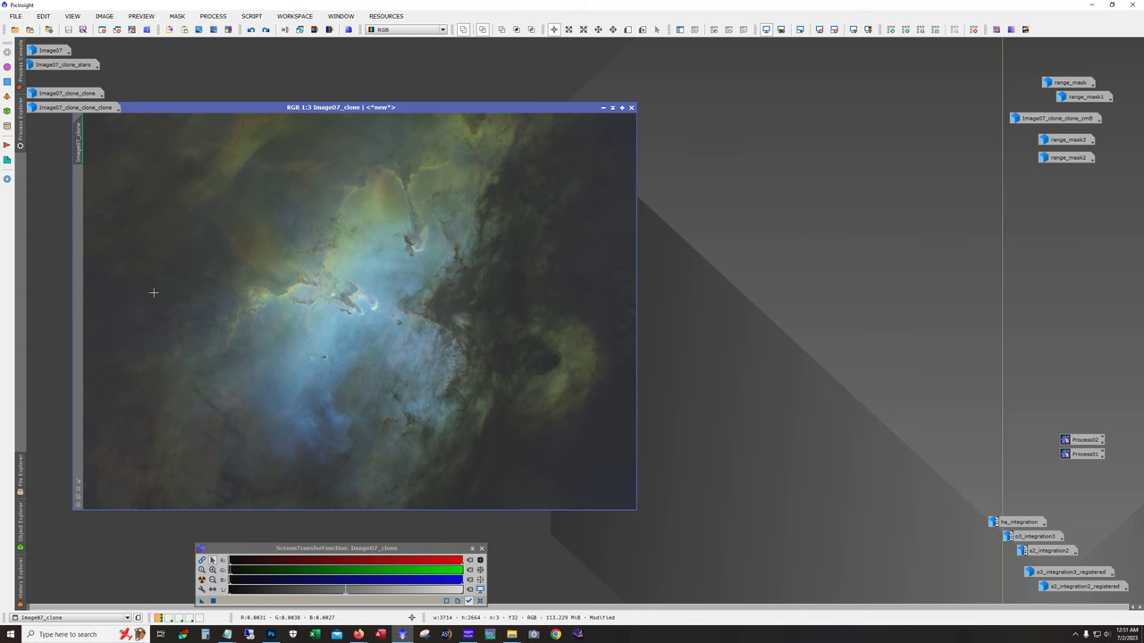
# Check Image07_clone_stars, iconize it and Image07_clone, then open Image07_clone_clone
pyautogui.doubleClick(65, 64)
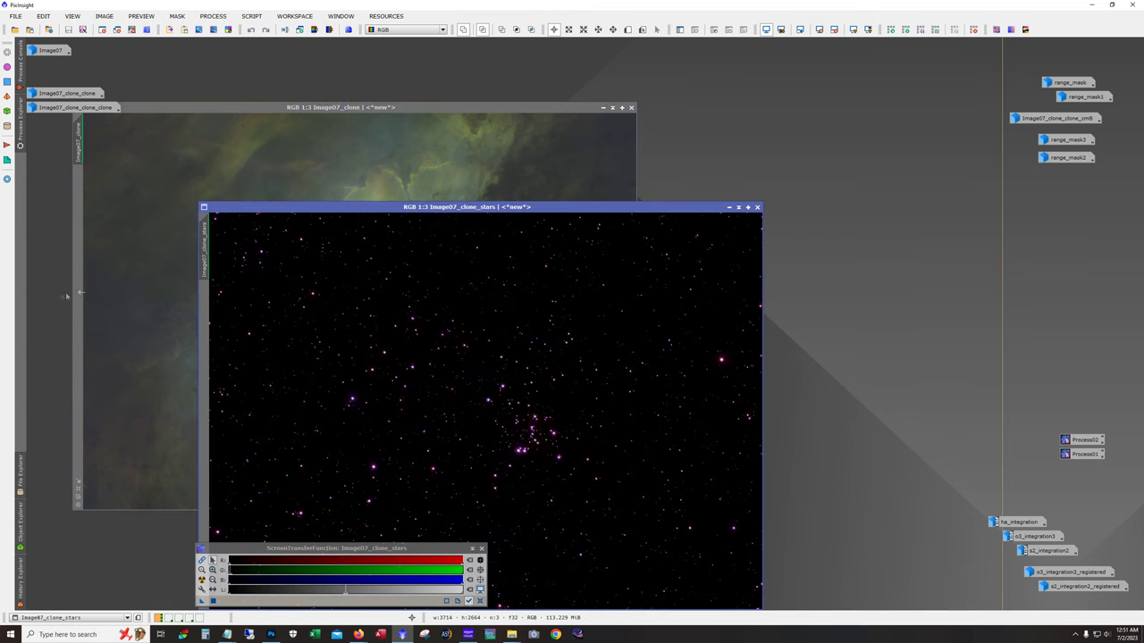
pyautogui.hotkey('ctrl', 'z')
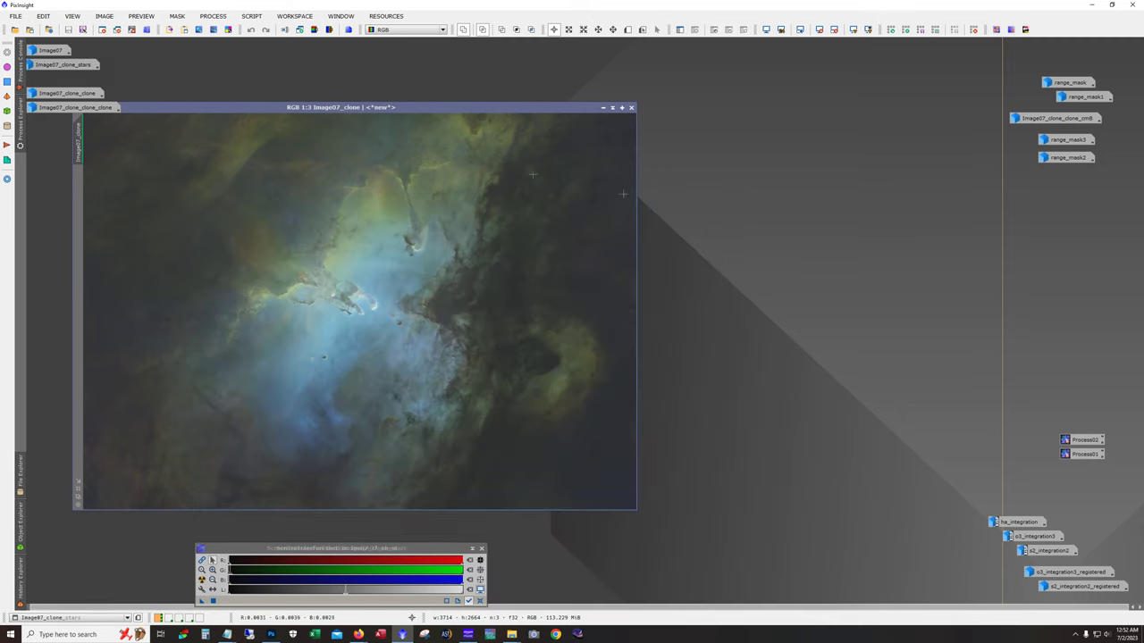
pyautogui.click(729, 206)
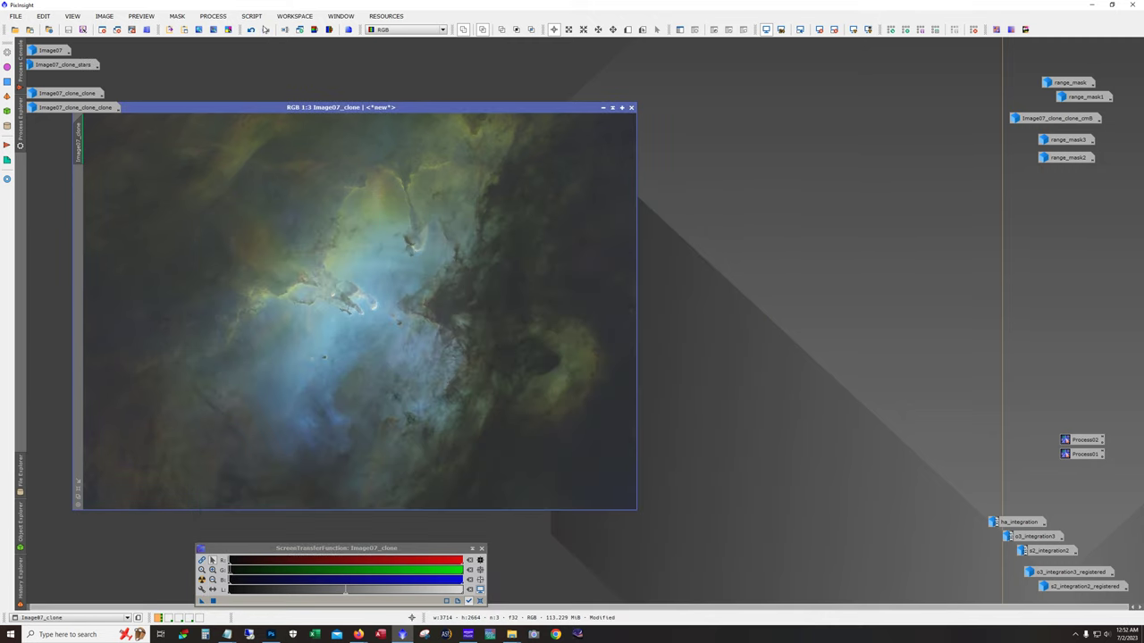
pyautogui.click(604, 107)
pyautogui.doubleClick(45, 93)
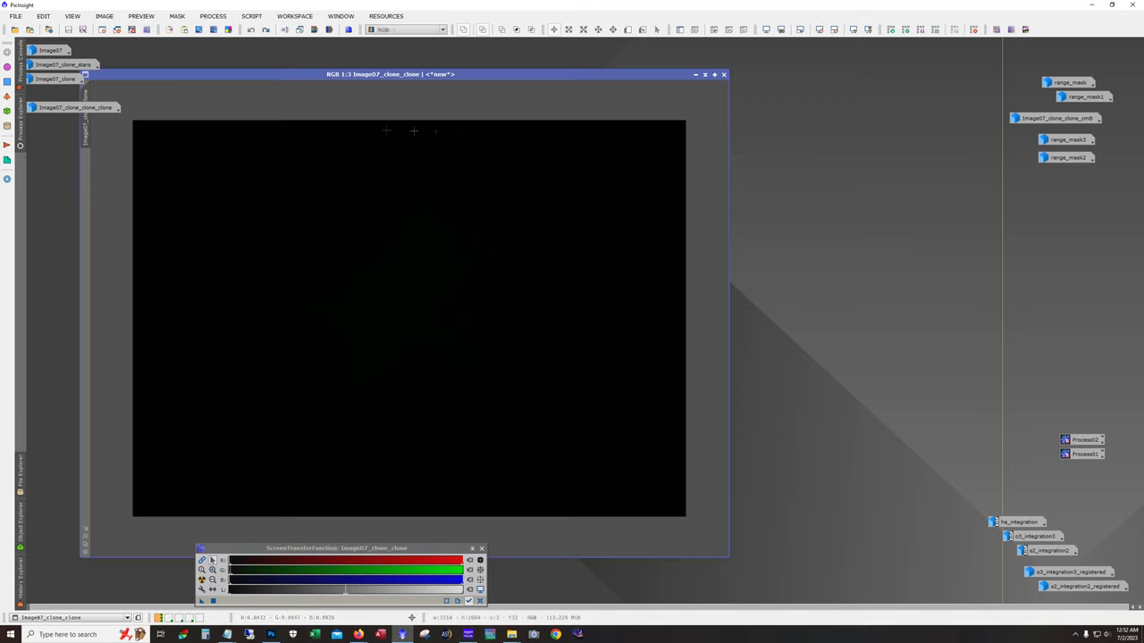
# Redo the stretch on Image07_clone_clone and move the ScreenTransferFunction window lower
pyautogui.click(266, 30)
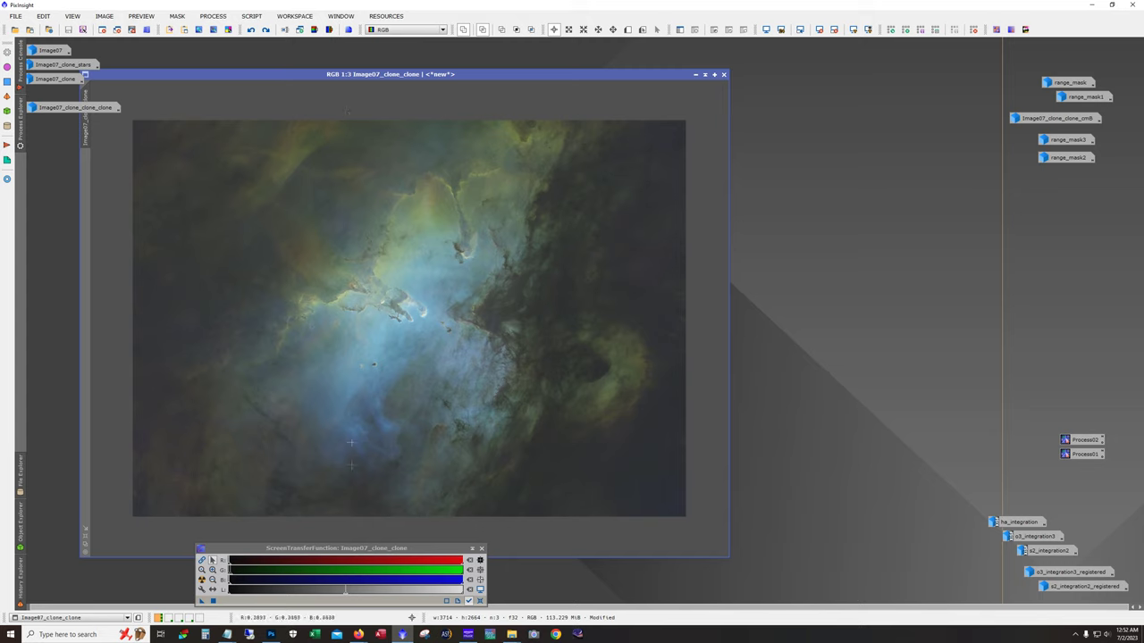
pyautogui.moveTo(345, 547); pyautogui.dragTo(367, 523)
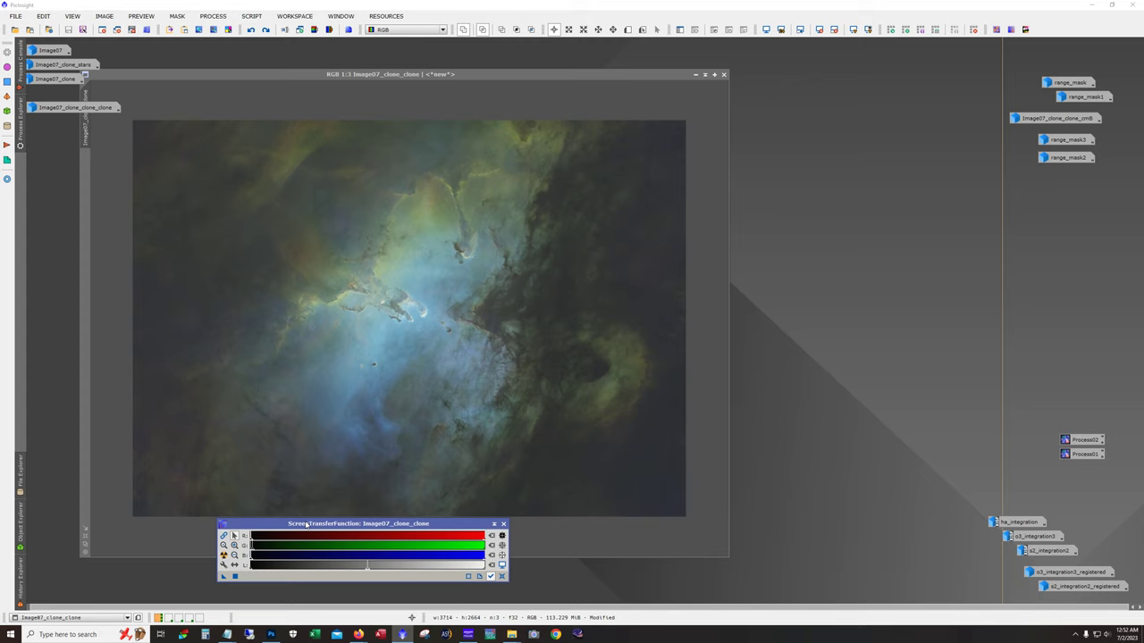
pyautogui.moveTo(307, 524); pyautogui.dragTo(305, 534)
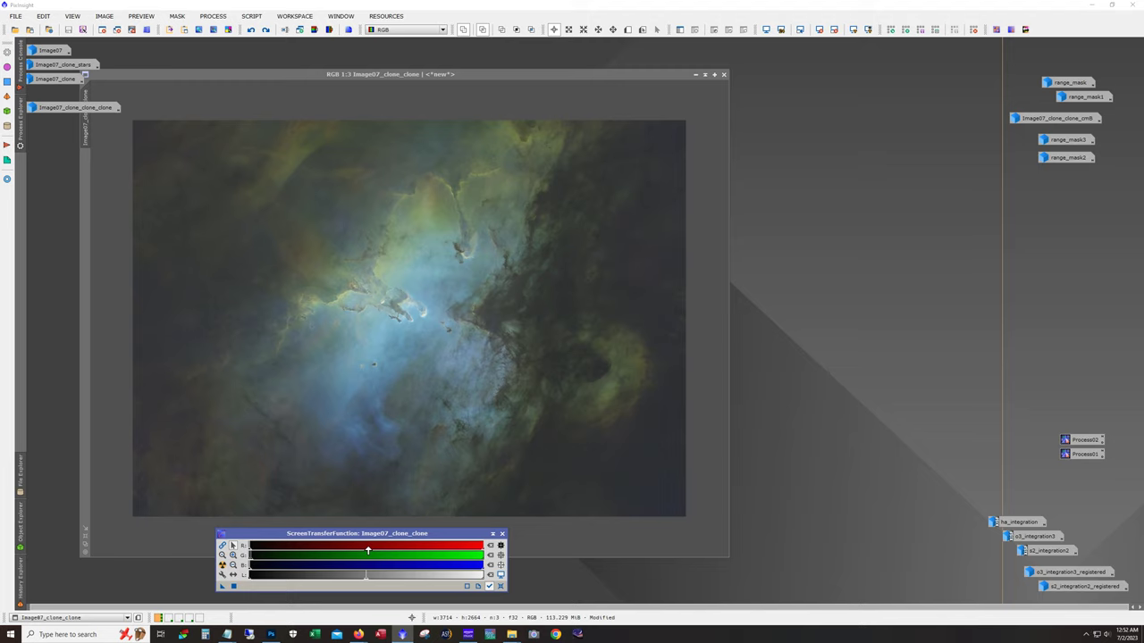
# Open GeneralizedHyperbolicStretch from Process > IntensityTransformations and reapply the stronger stretch
pyautogui.click(212, 16)
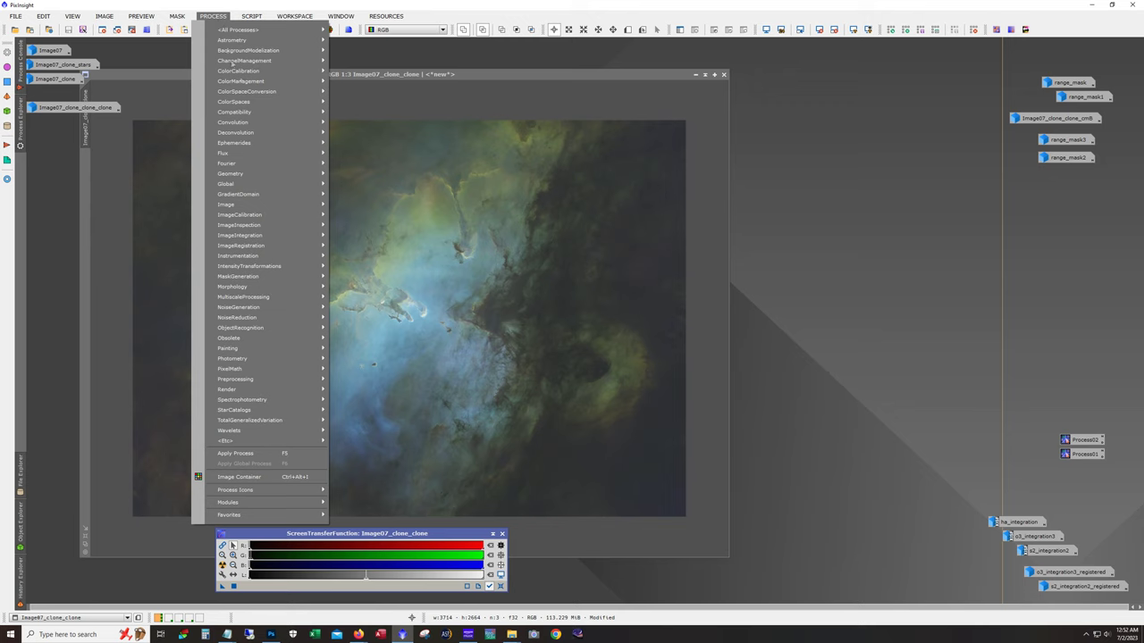
pyautogui.moveTo(287, 268)
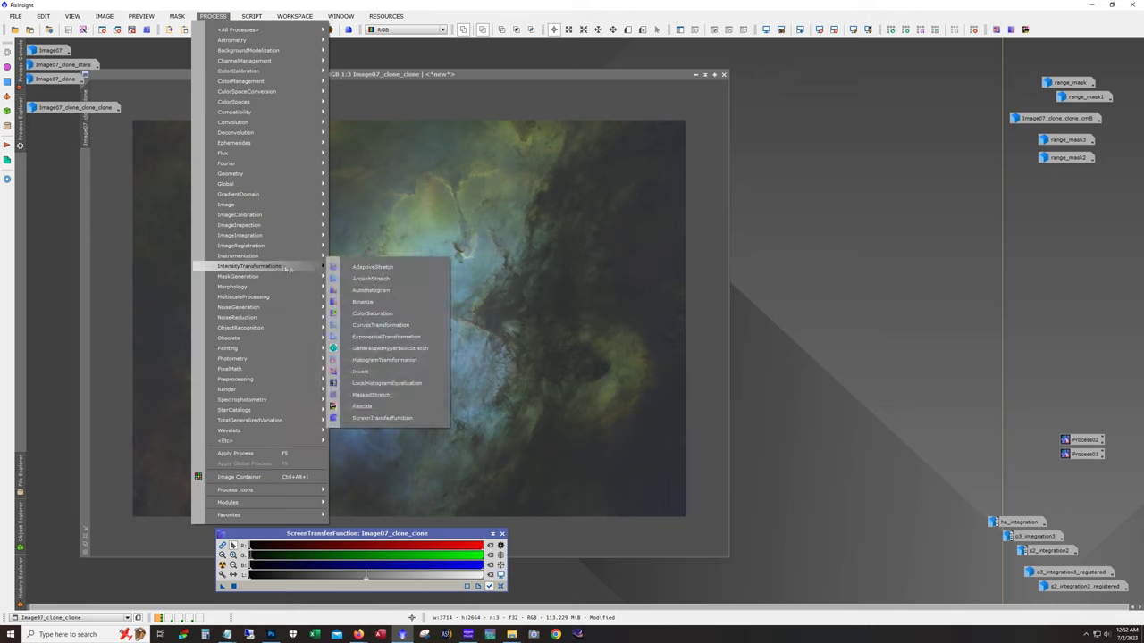
pyautogui.click(386, 348)
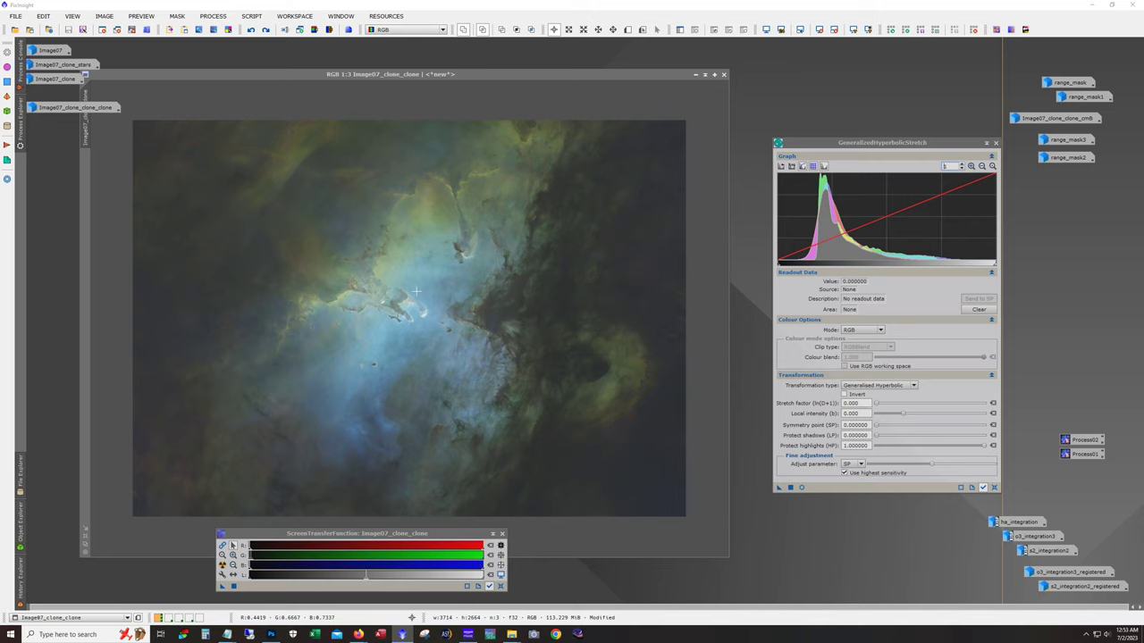
pyautogui.click(267, 30)
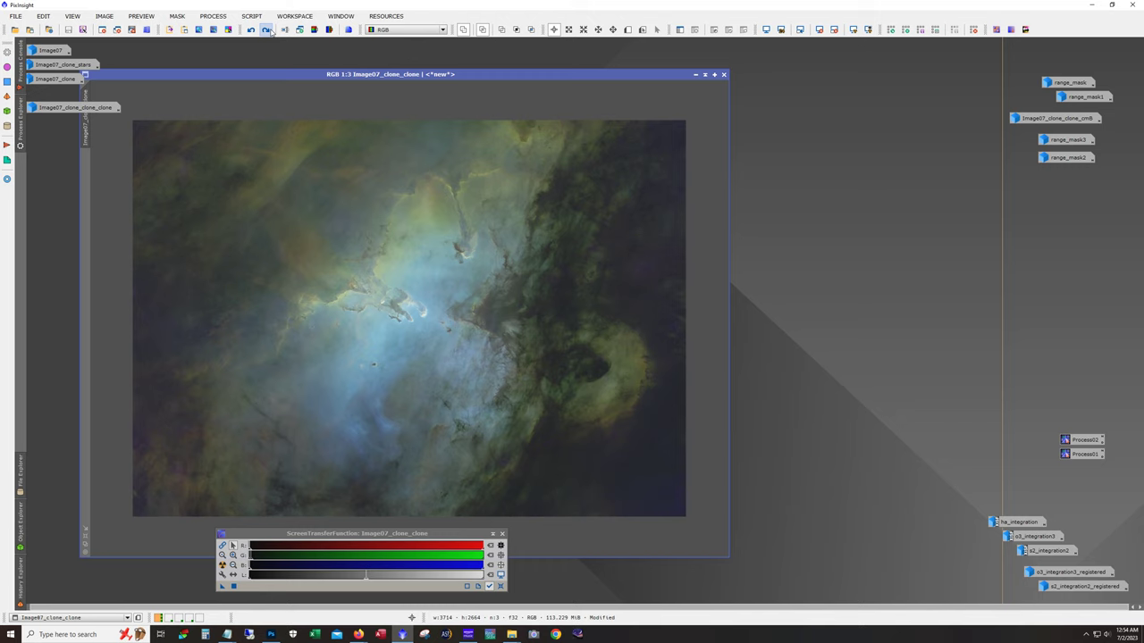
# Undo and redo the stronger stretch to compare, then step forward through the masked HDRMultiscaleTransform
pyautogui.click(251, 31)
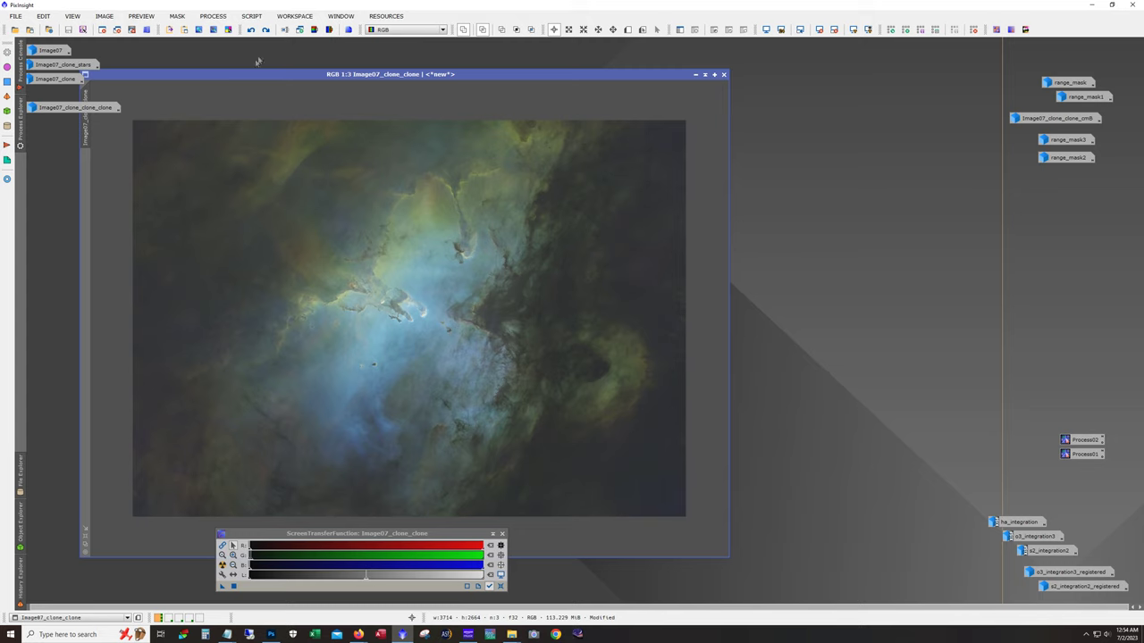
pyautogui.click(265, 30)
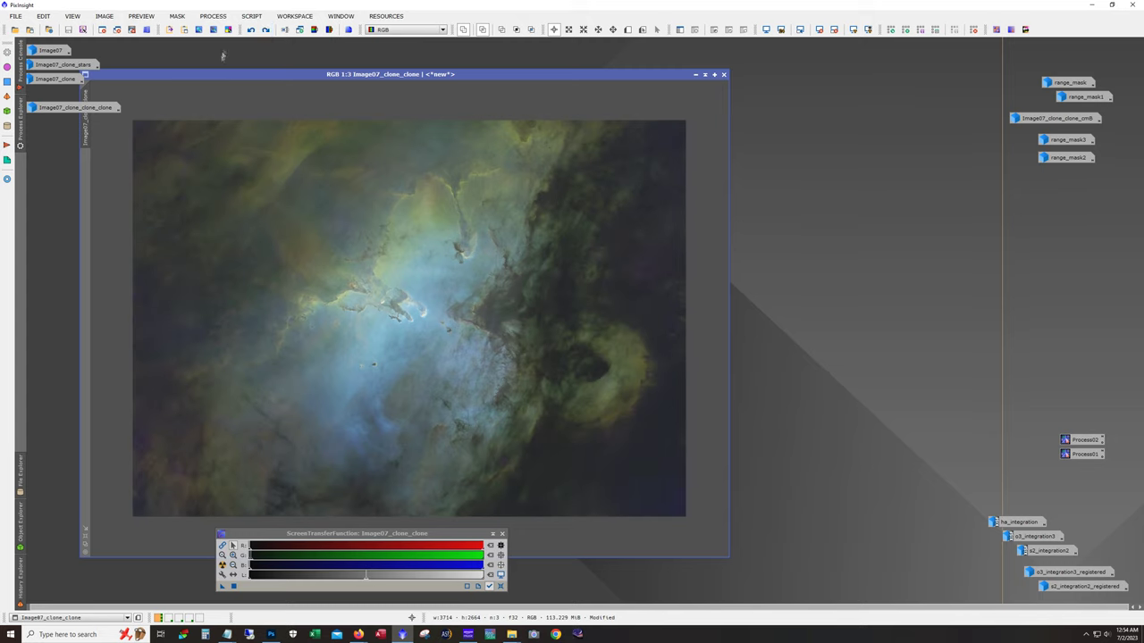
pyautogui.click(266, 30)
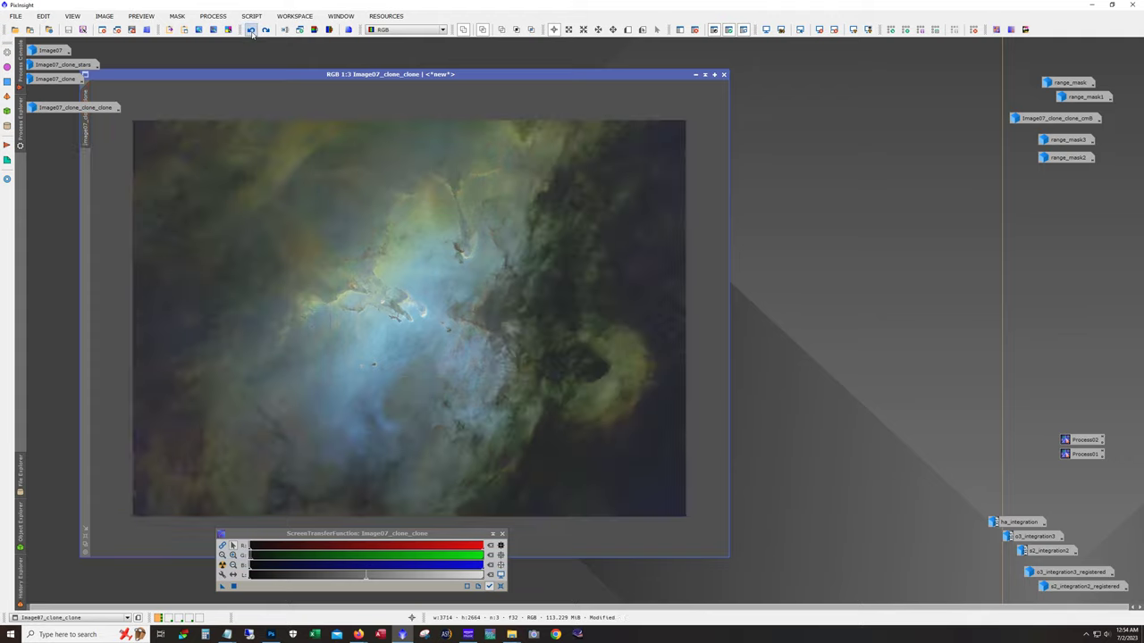
pyautogui.click(266, 30)
# Step through history comparing greener and bluer masked versions, ending on the bluer high-contrast one
pyautogui.click(266, 30)
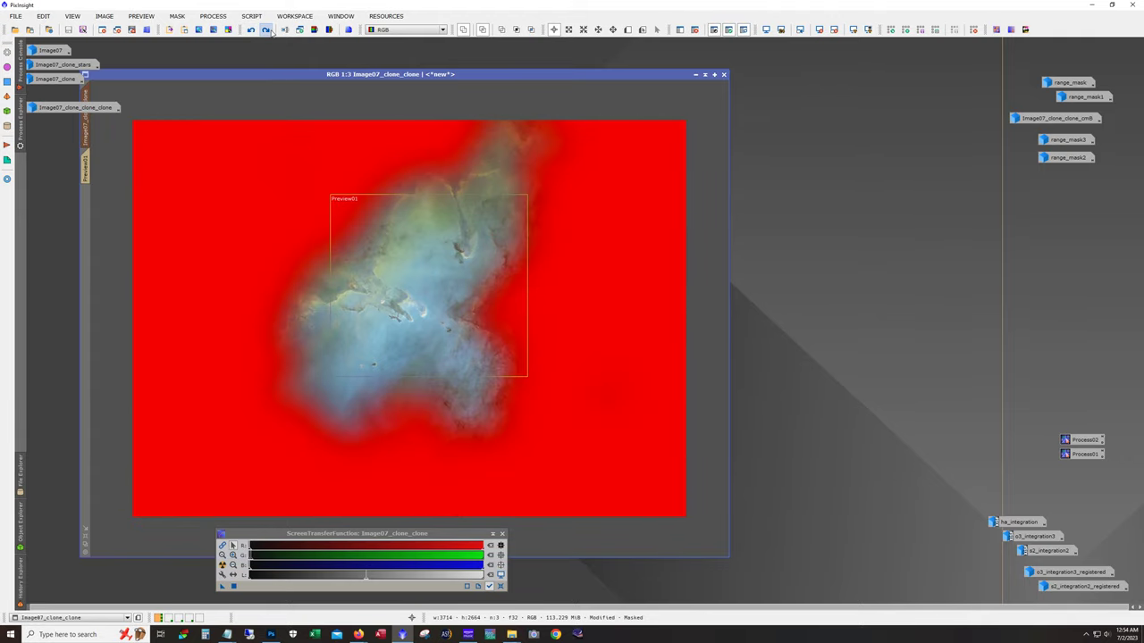
pyautogui.click(266, 31)
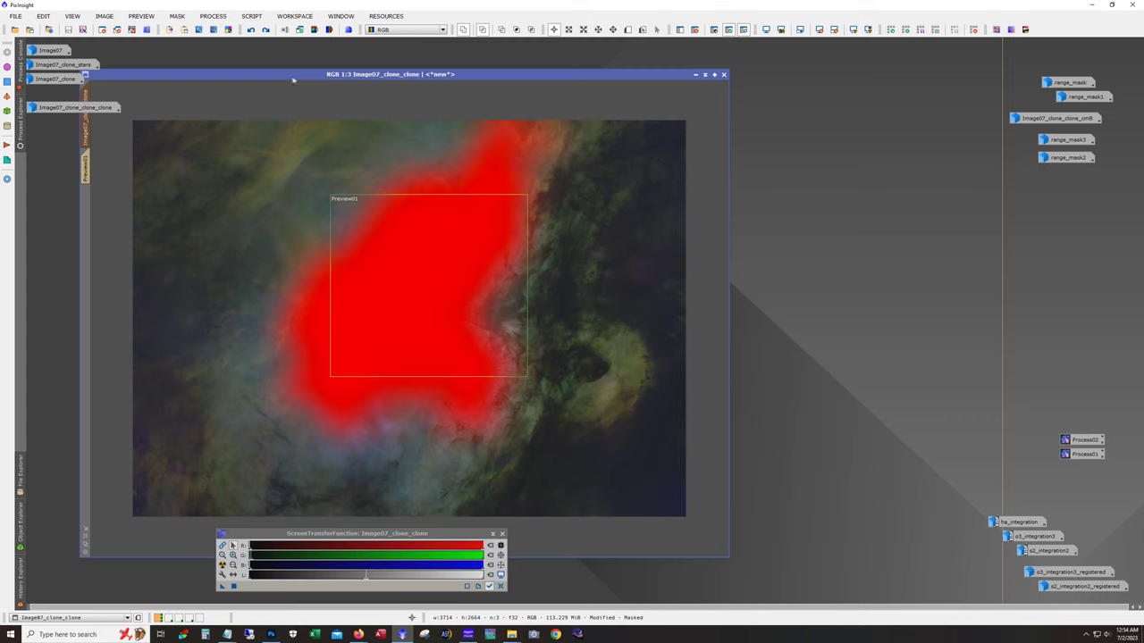
pyautogui.click(267, 31)
pyautogui.click(267, 30)
pyautogui.click(267, 31)
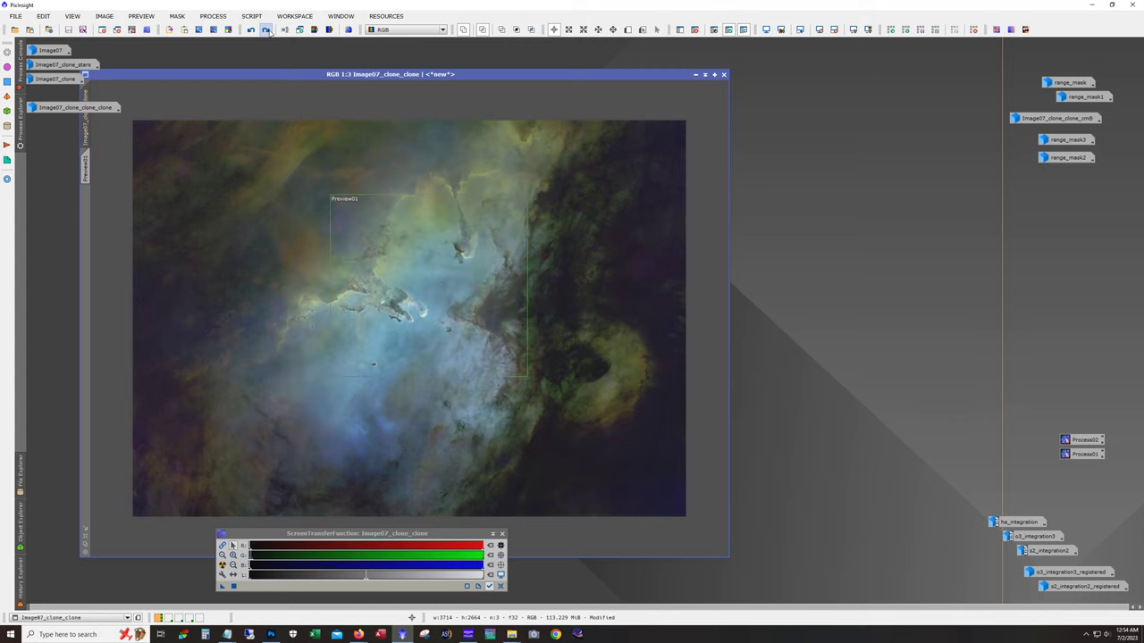
pyautogui.click(267, 30)
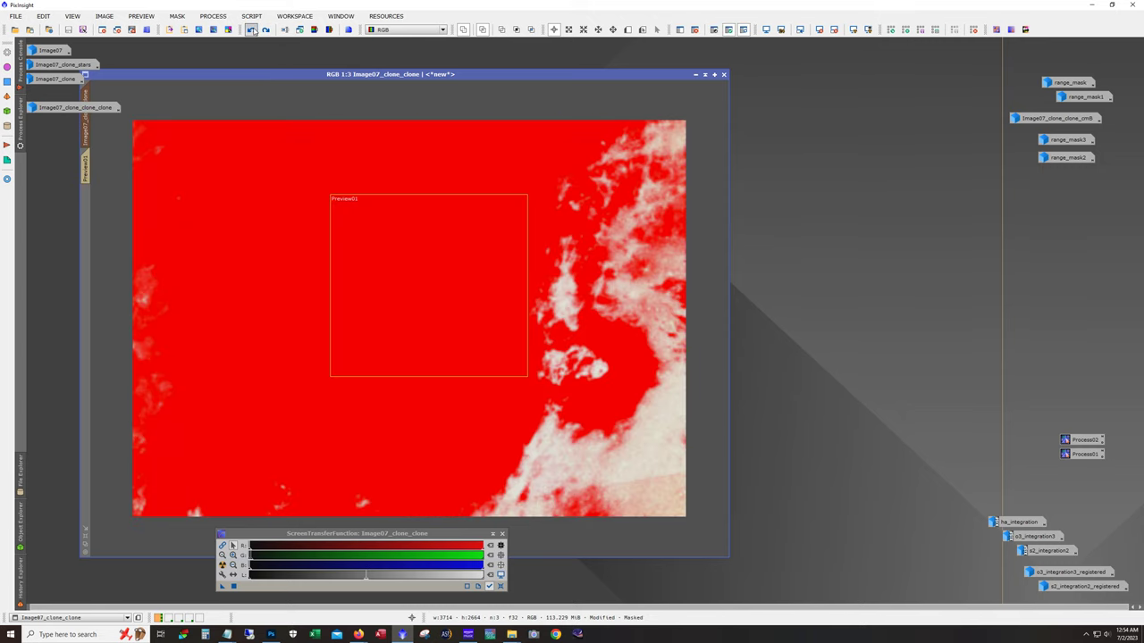
pyautogui.click(252, 30)
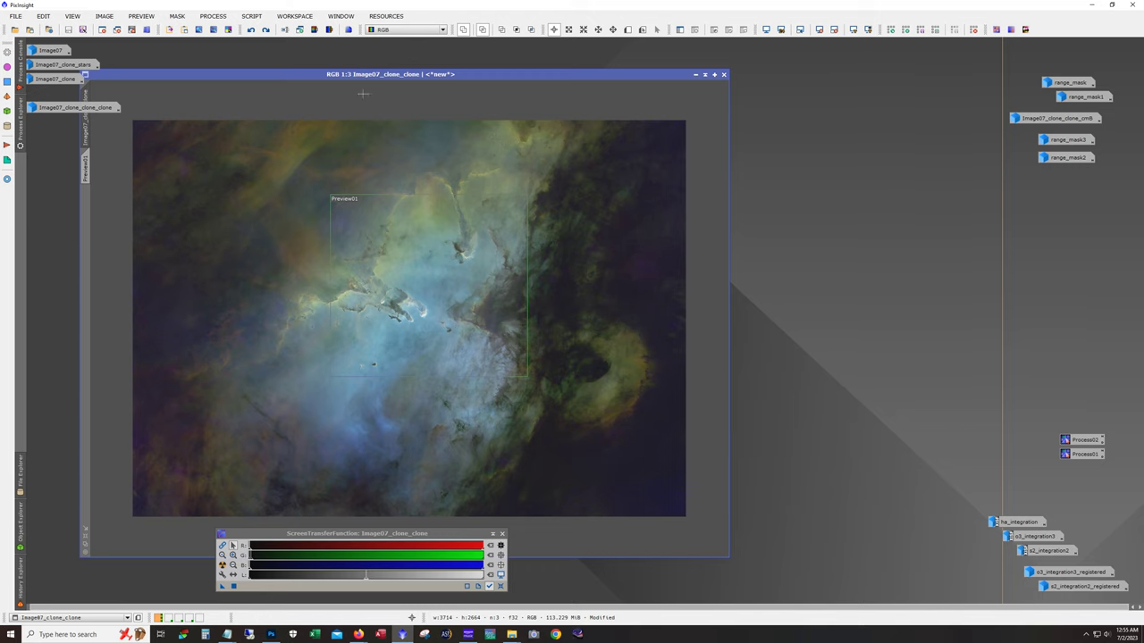
pyautogui.click(266, 29)
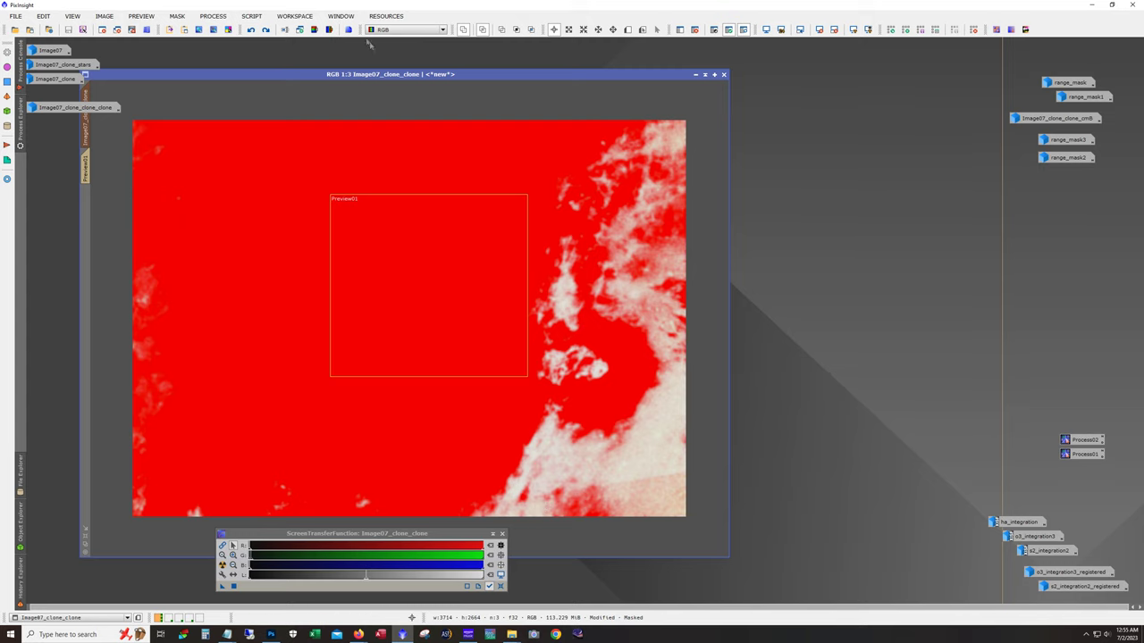
# Compare masked and unmasked states and briefly show then hide the mask overlay
pyautogui.click(266, 29)
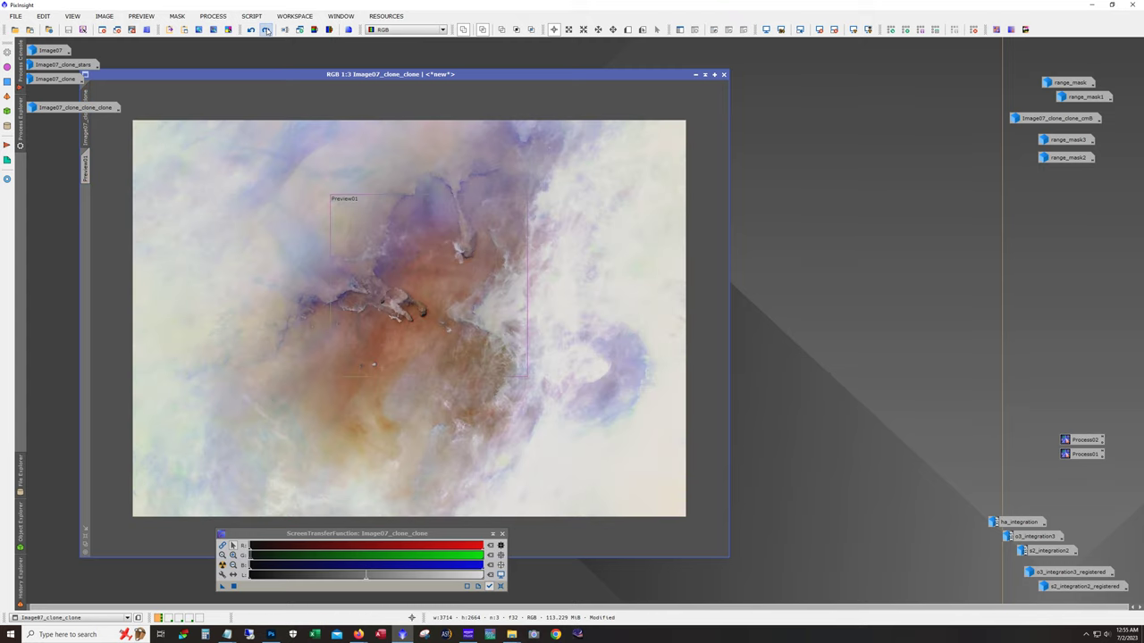
pyautogui.click(265, 30)
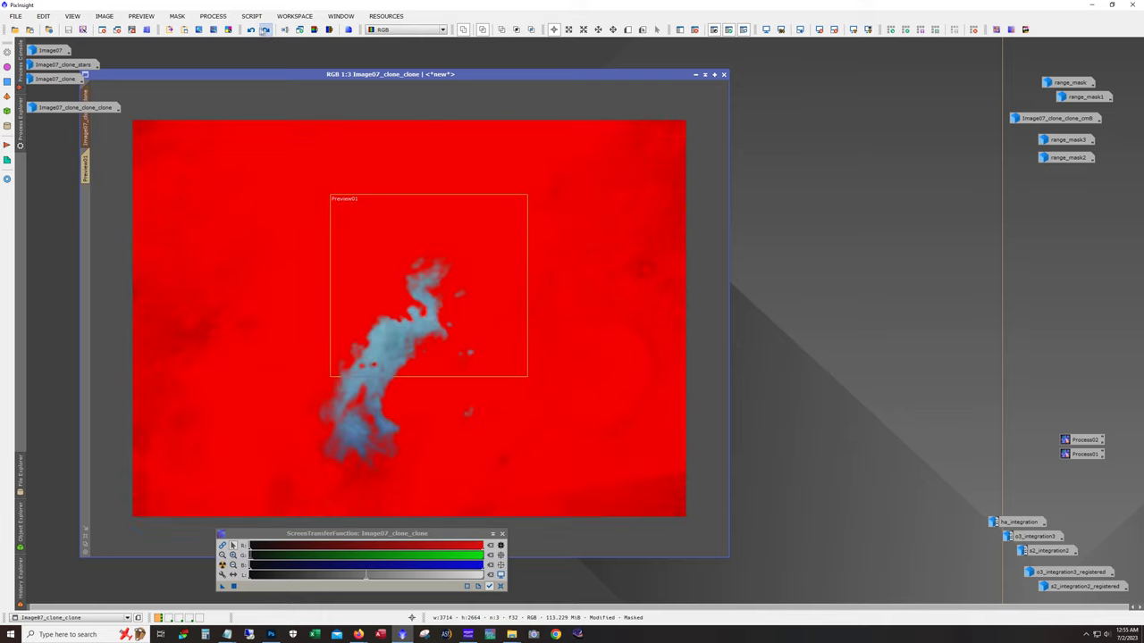
pyautogui.click(251, 29)
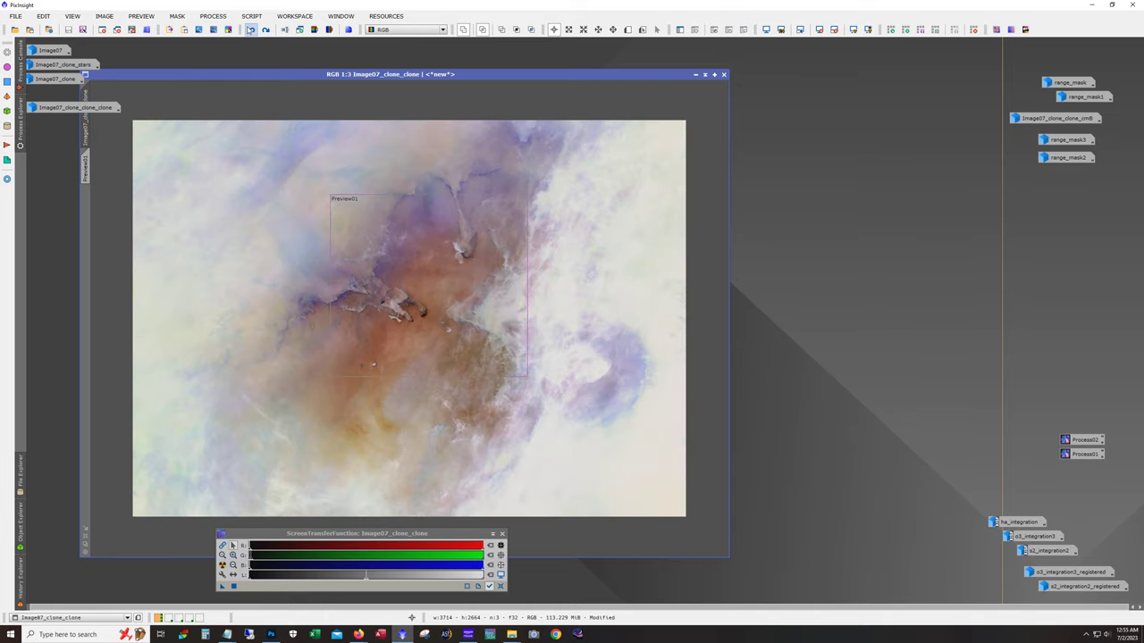
pyautogui.click(265, 29)
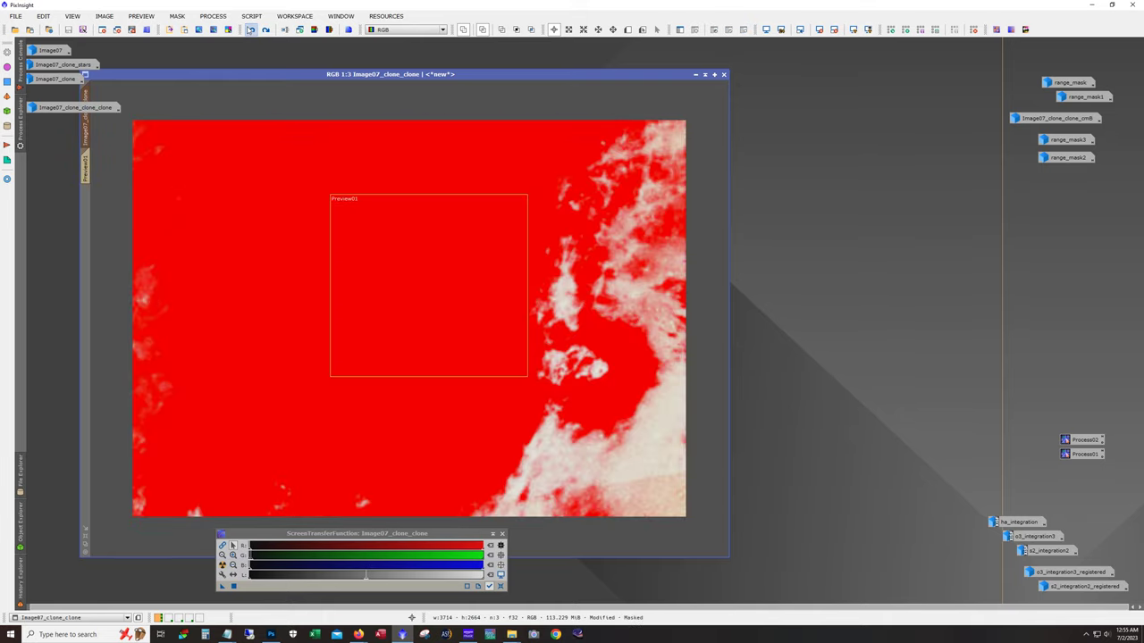
pyautogui.click(745, 29)
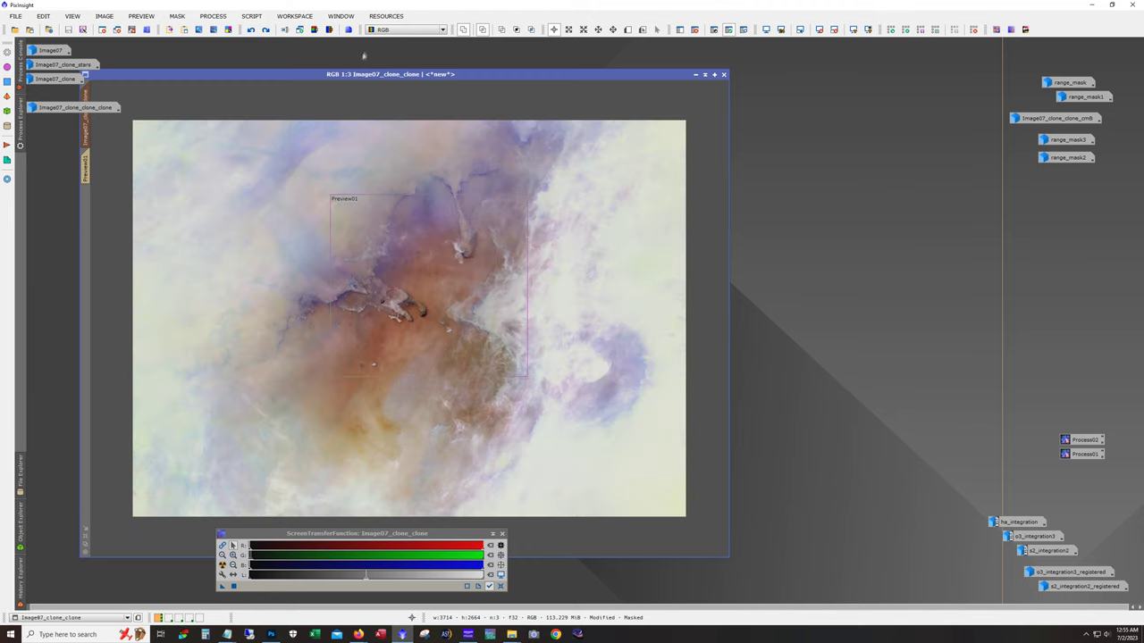
# Compare the washed-out result with the colourful version, keeping the dark colourful nebula
pyautogui.click(251, 30)
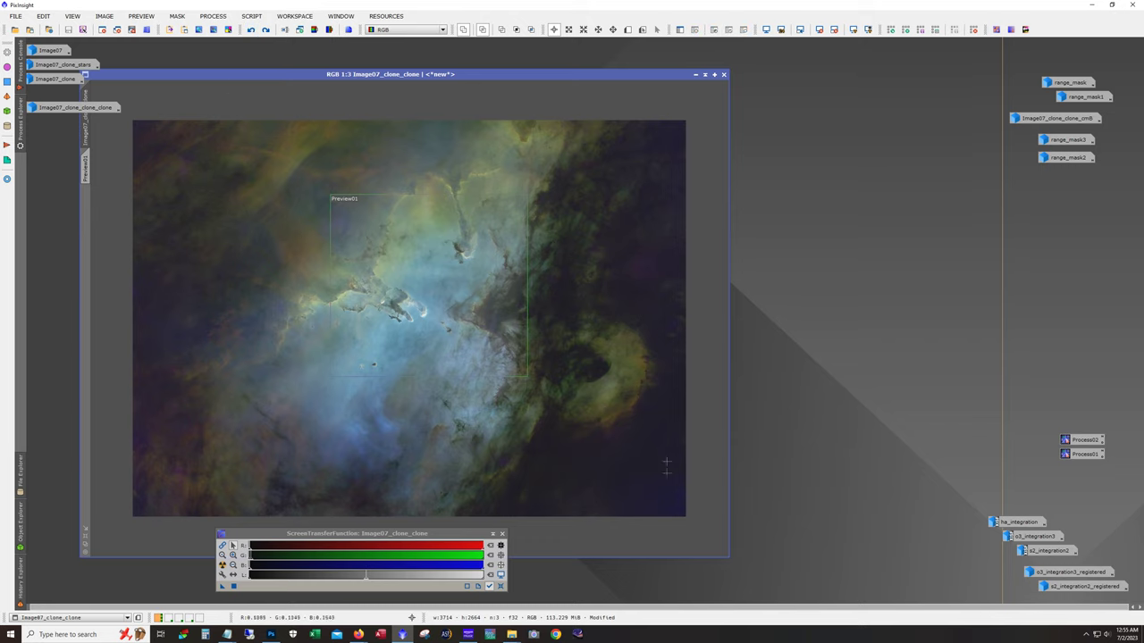
pyautogui.click(265, 30)
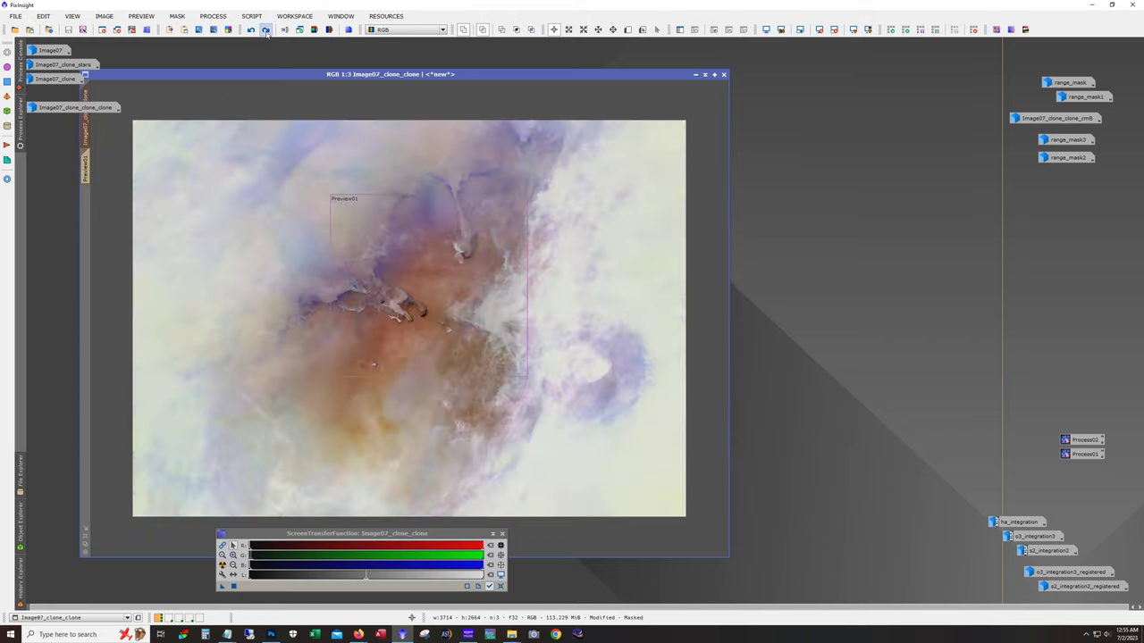
pyautogui.click(266, 29)
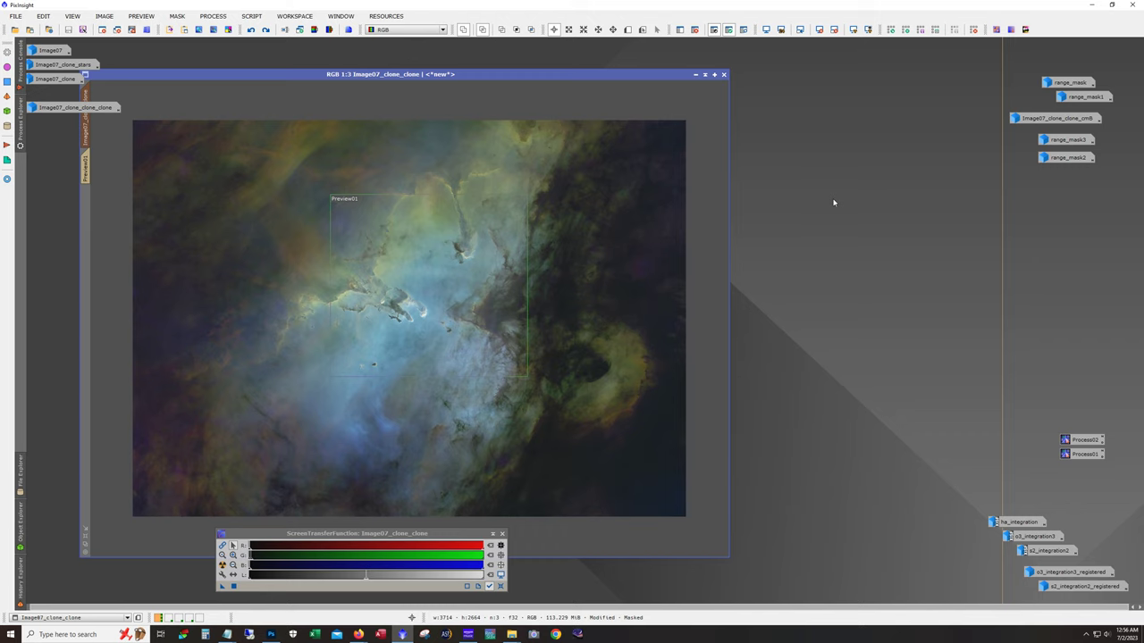
pyautogui.click(267, 31)
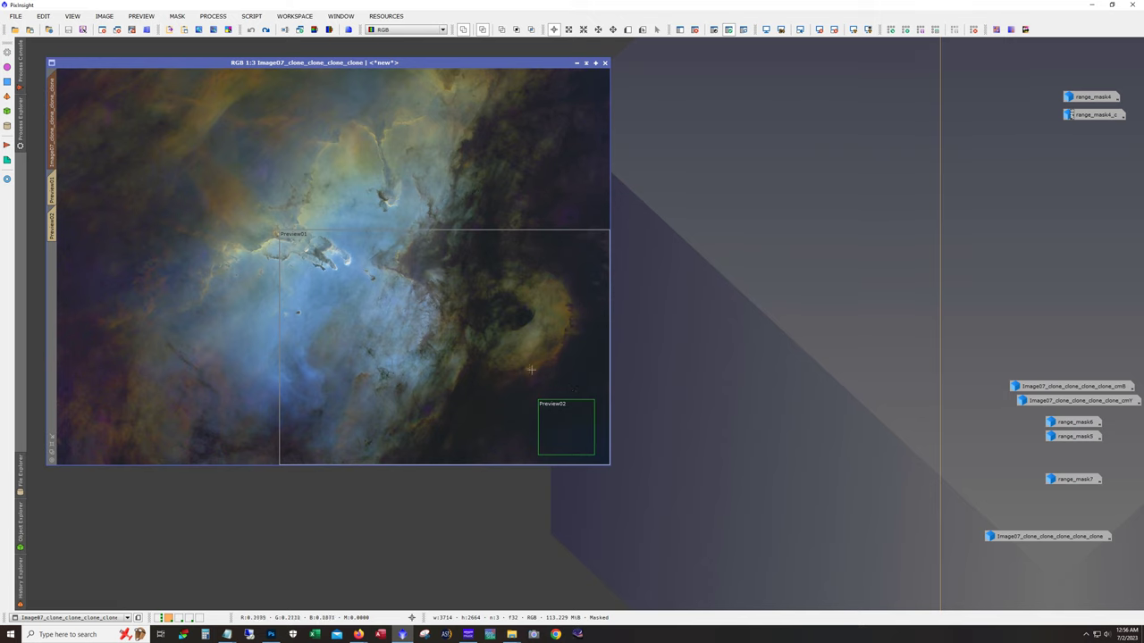
# Zoom in and pan around the newer nebula copy to inspect it
pyautogui.scroll(3, 532, 370)
pyautogui.moveTo(606, 358); pyautogui.dragTo(599, 444)
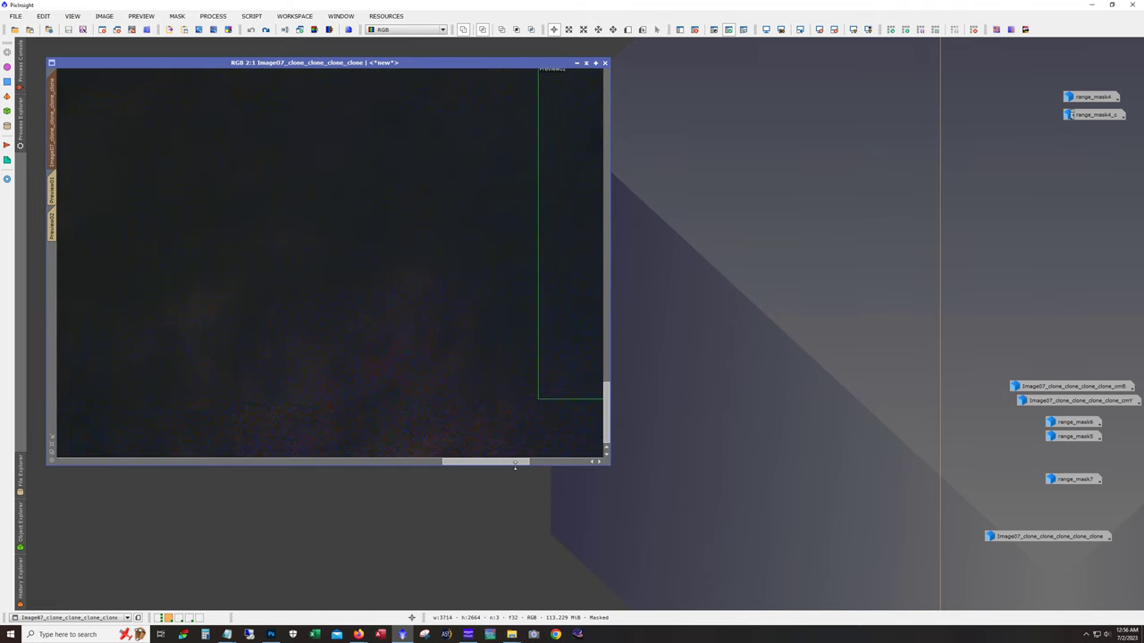
pyautogui.moveTo(521, 463); pyautogui.dragTo(598, 469)
pyautogui.scroll(-2, 440, 334)
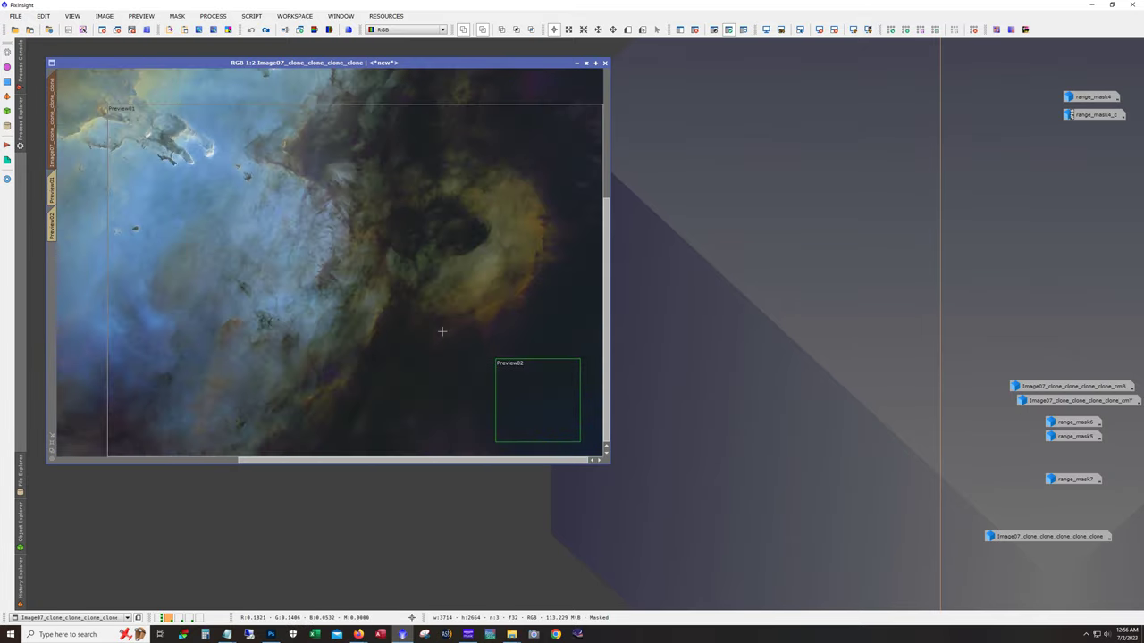
# Show the mask overlay on the copy, then open the range_mask4 image
pyautogui.click(744, 29)
pyautogui.scroll(-2, 494, 318)
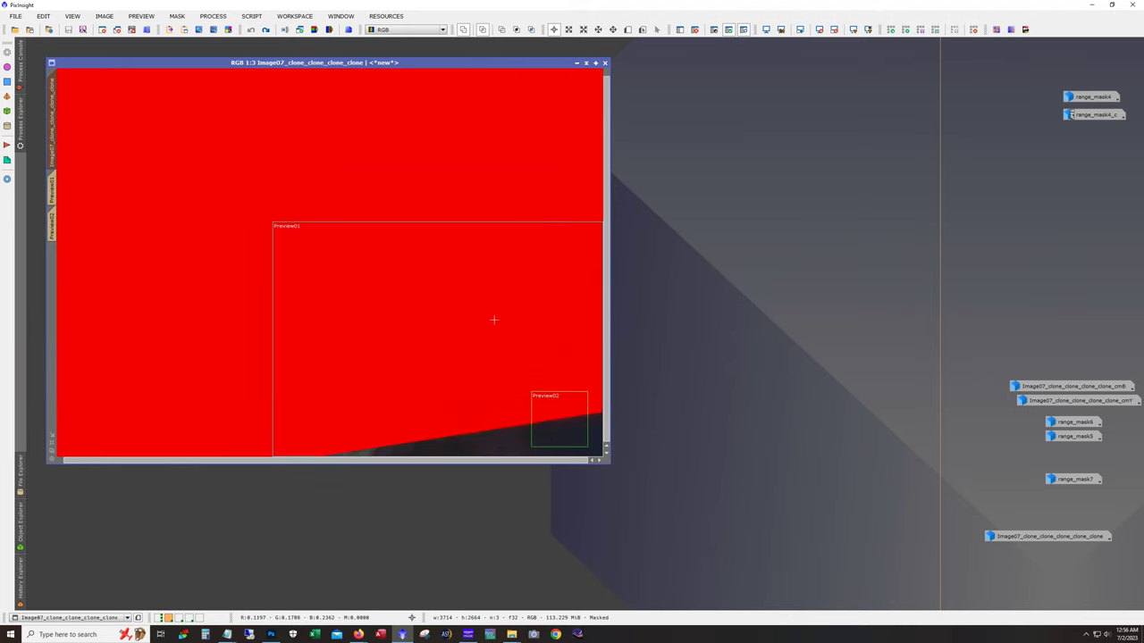
pyautogui.scroll(1, 472, 433)
pyautogui.scroll(-1, 449, 438)
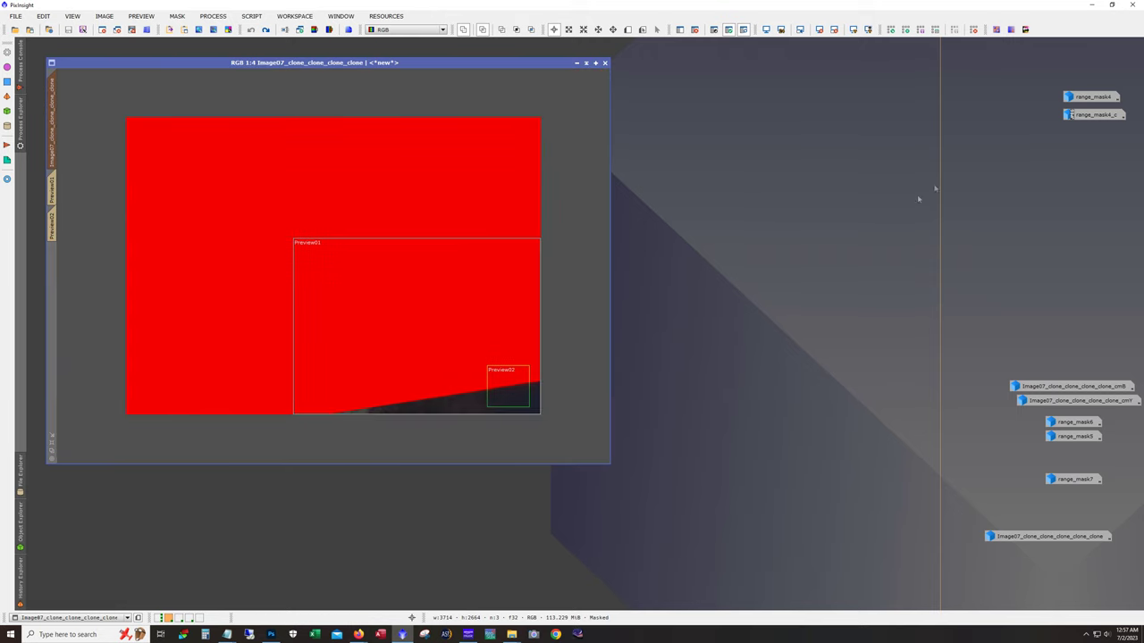
pyautogui.doubleClick(1086, 96)
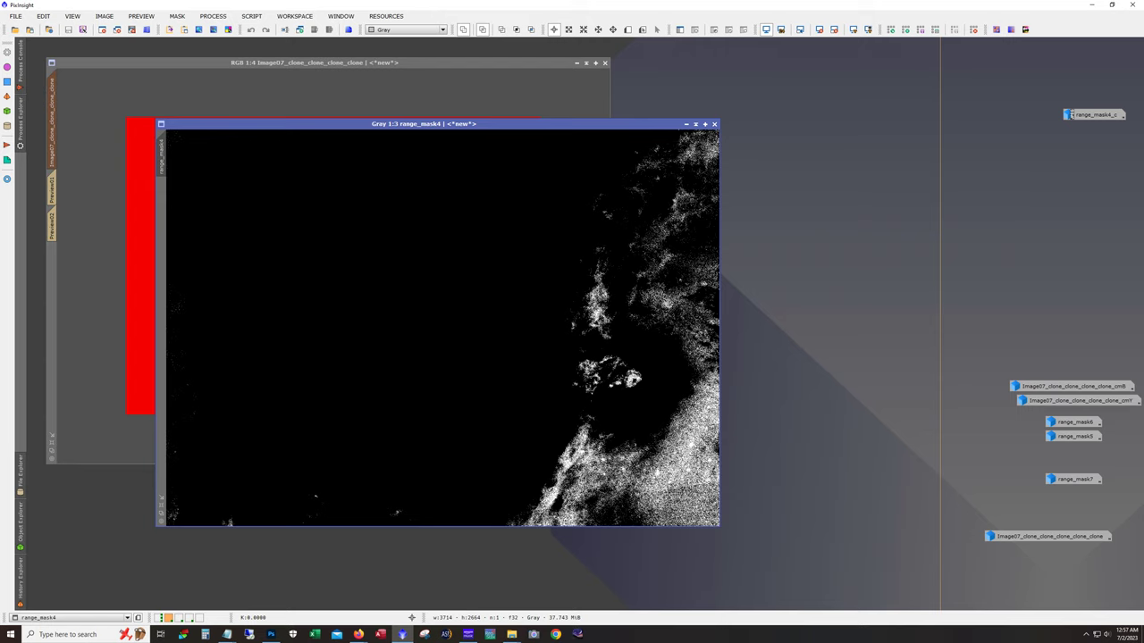
# Zoom and pan through range_mask4 and iconise it, then open and iconise range_mask4_c
pyautogui.scroll(2, 685, 495)
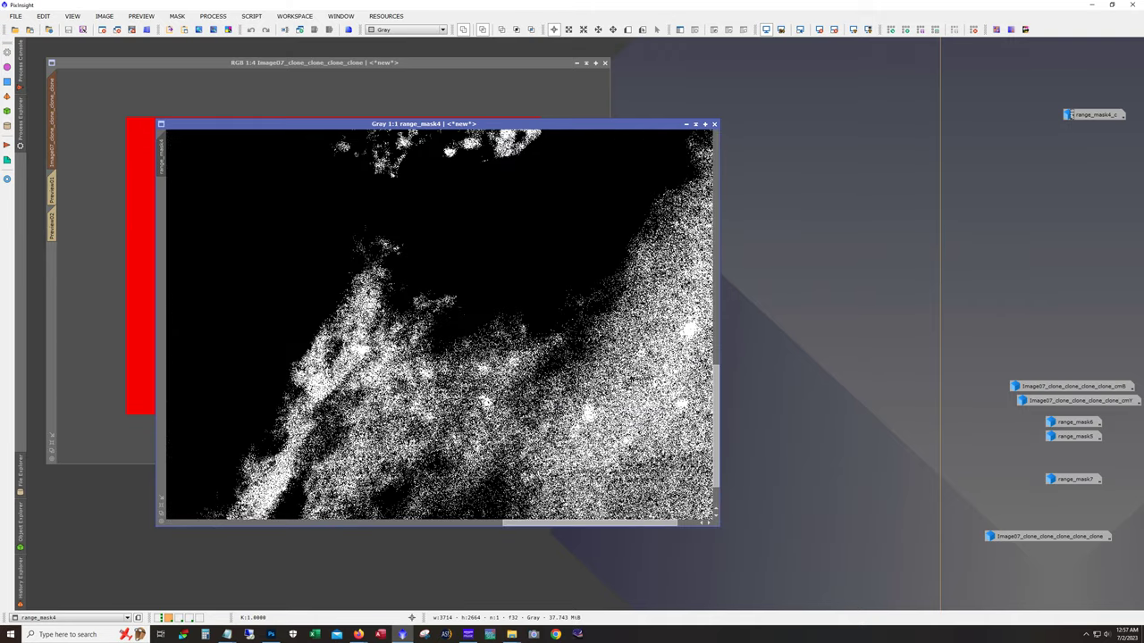
pyautogui.moveTo(652, 523); pyautogui.dragTo(672, 523)
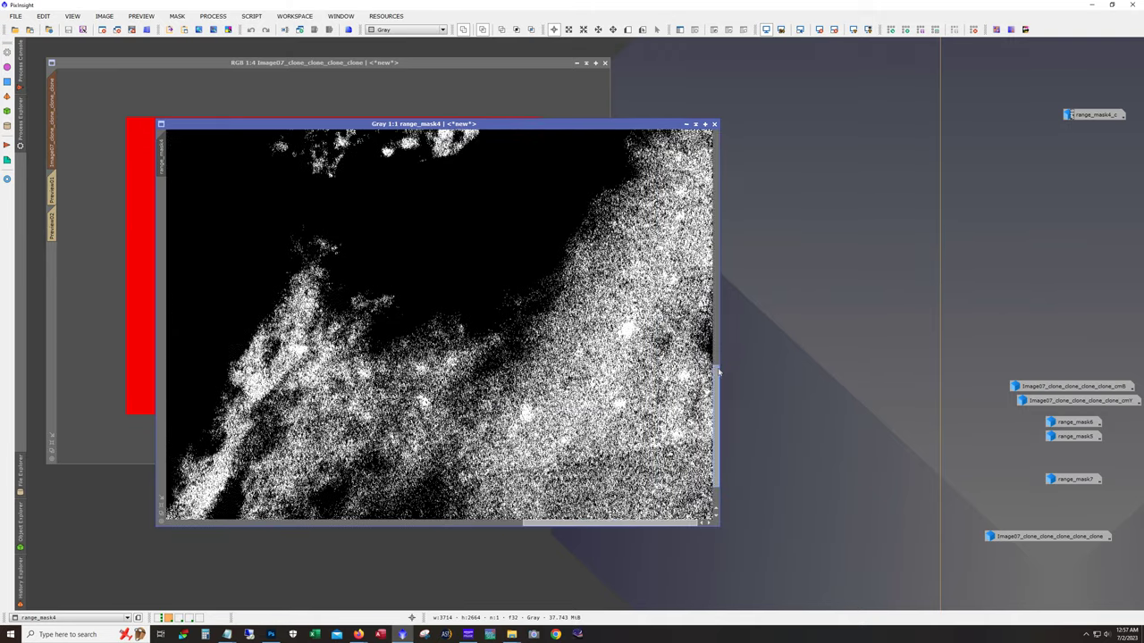
pyautogui.moveTo(718, 371); pyautogui.dragTo(717, 380)
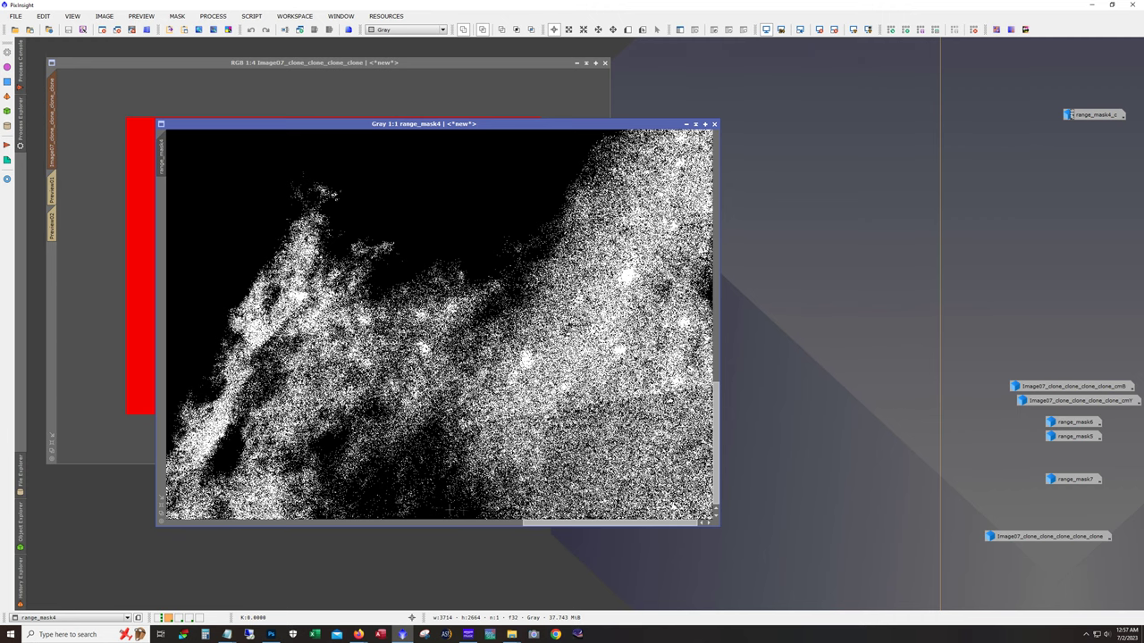
pyautogui.moveTo(554, 526); pyautogui.dragTo(454, 536)
pyautogui.hotkey('ctrl', '-')
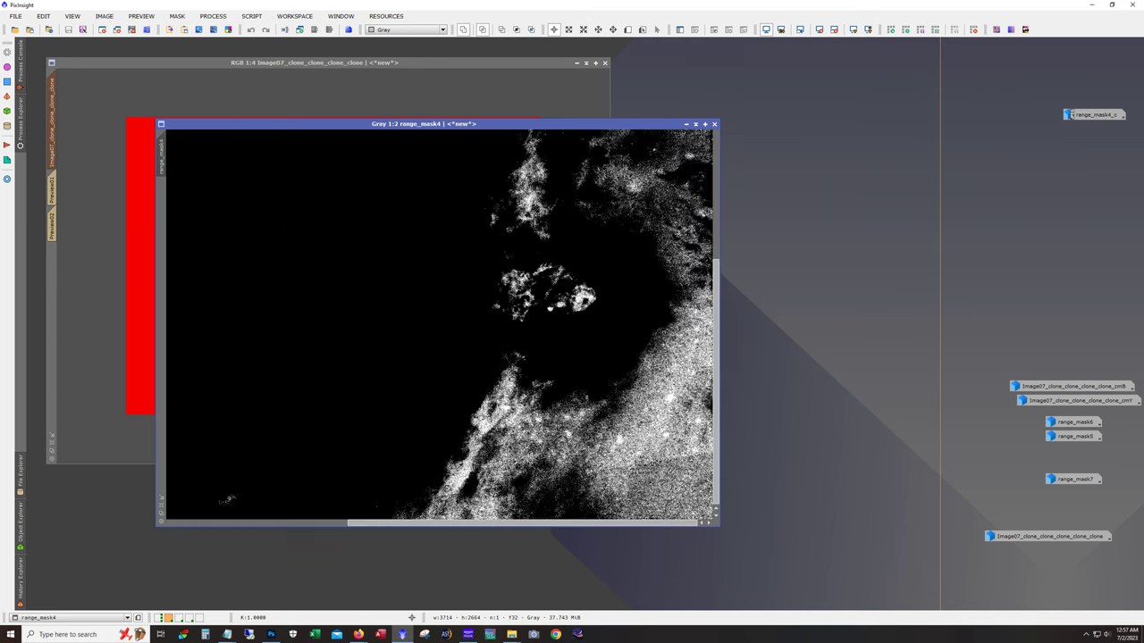
pyautogui.hotkey('ctrl', '-')
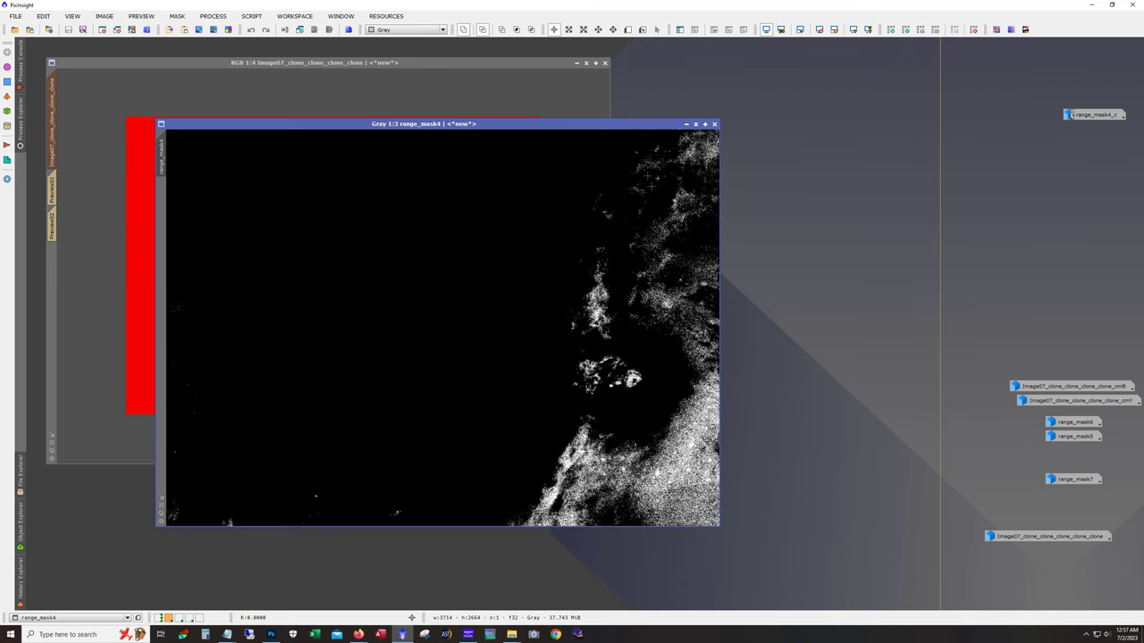
pyautogui.click(686, 125)
pyautogui.doubleClick(1091, 116)
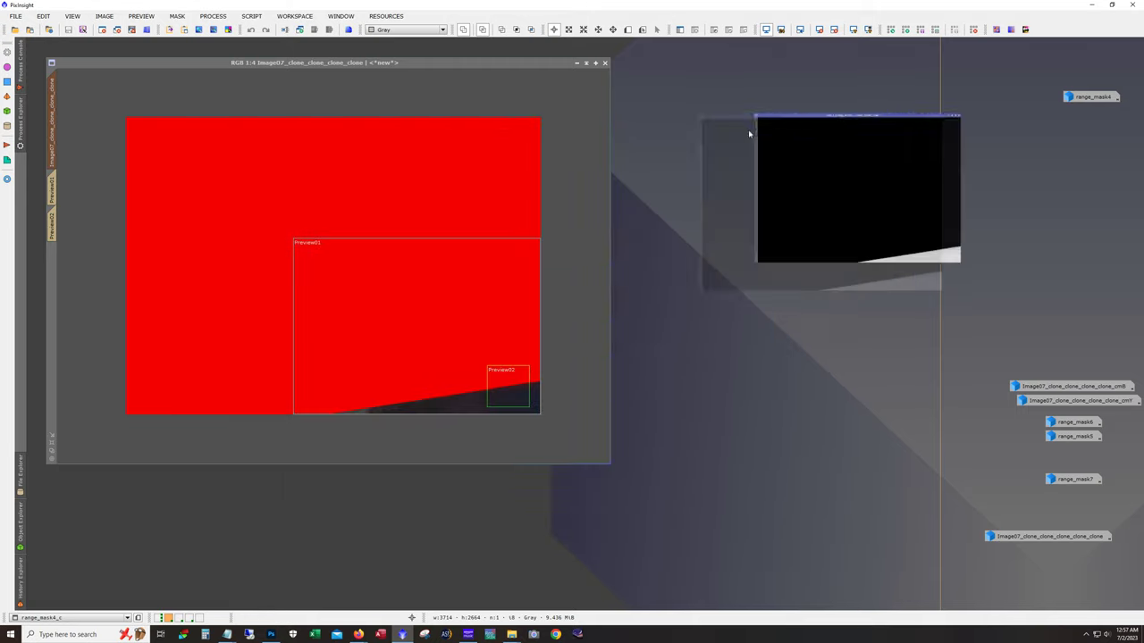
pyautogui.click(750, 128)
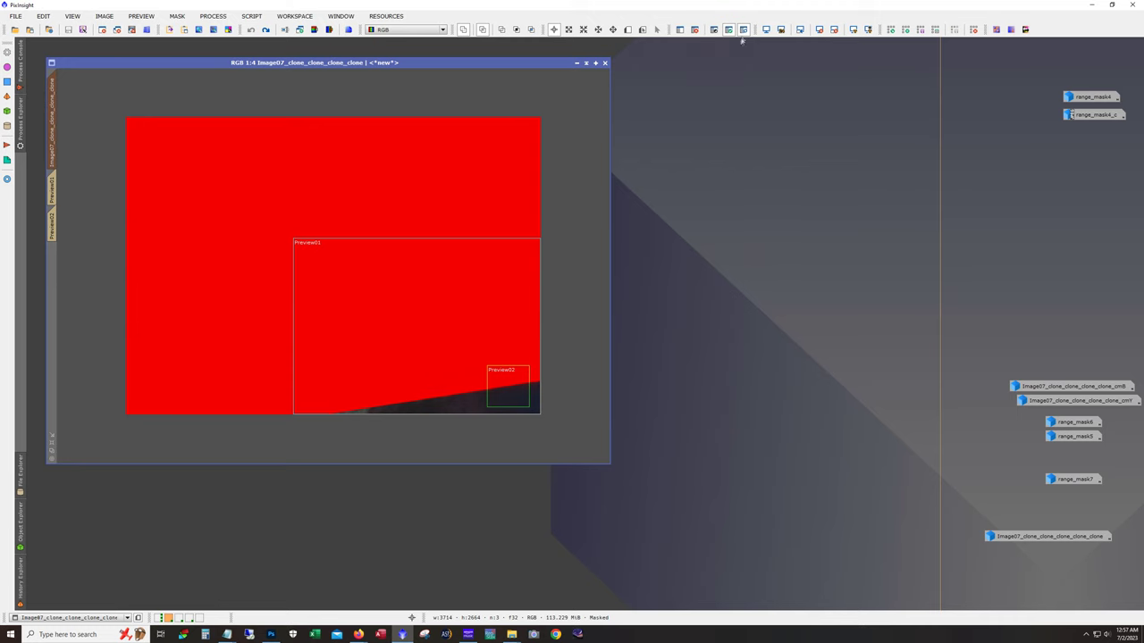
# Hide the red mask overlay and zoom into the nebula image
pyautogui.hotkey('ctrl', 'k')
pyautogui.scroll(1, 512, 287)
pyautogui.scroll(1, 512, 287)
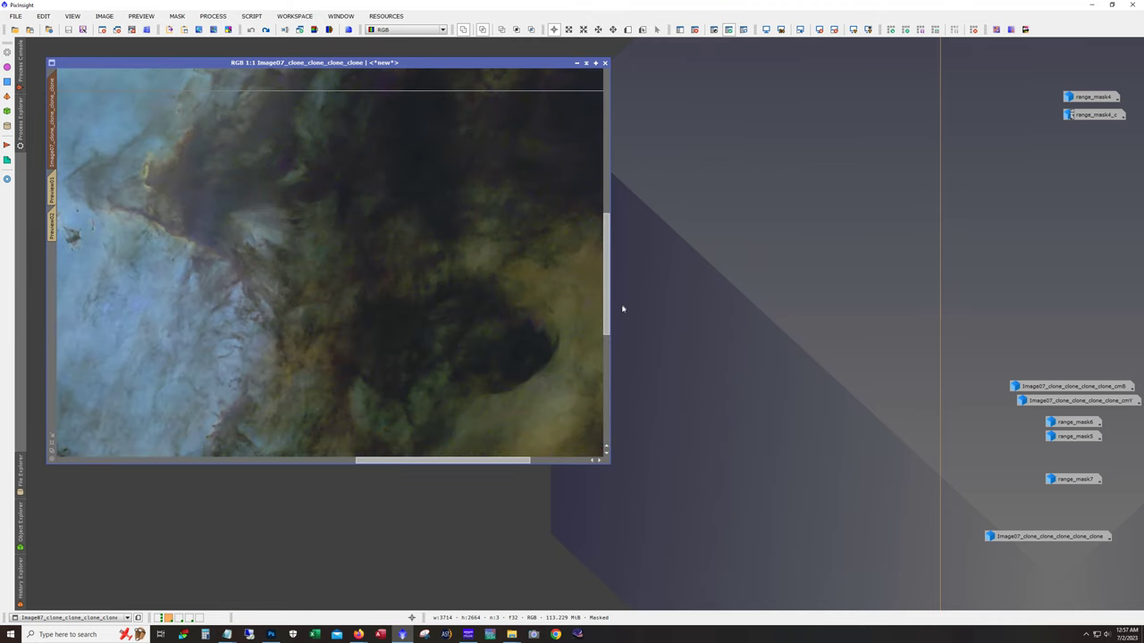
pyautogui.scroll(1, 583, 436)
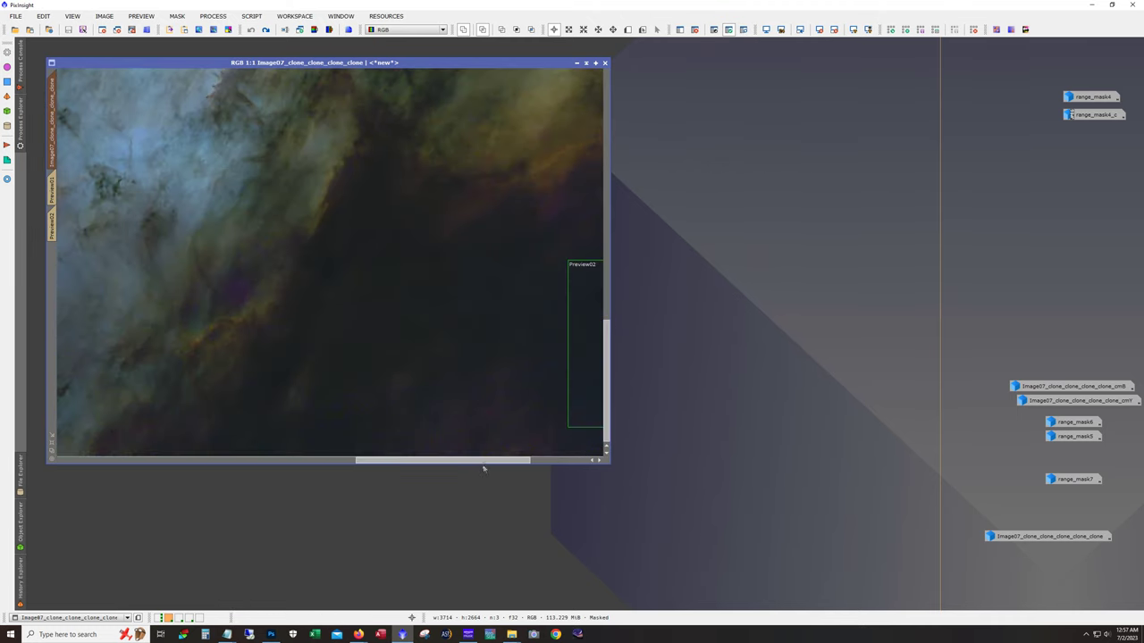
pyautogui.moveTo(484, 464); pyautogui.dragTo(578, 475)
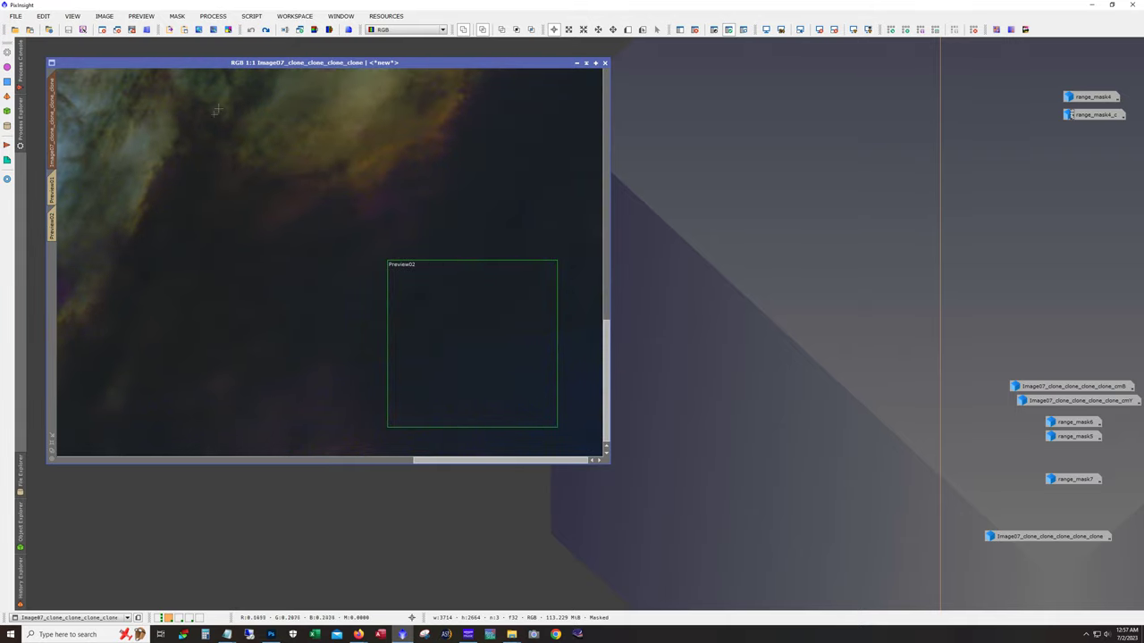
# Delete the preview boxes and reapply the mask, then zoom back out to 1:3
pyautogui.click(265, 31)
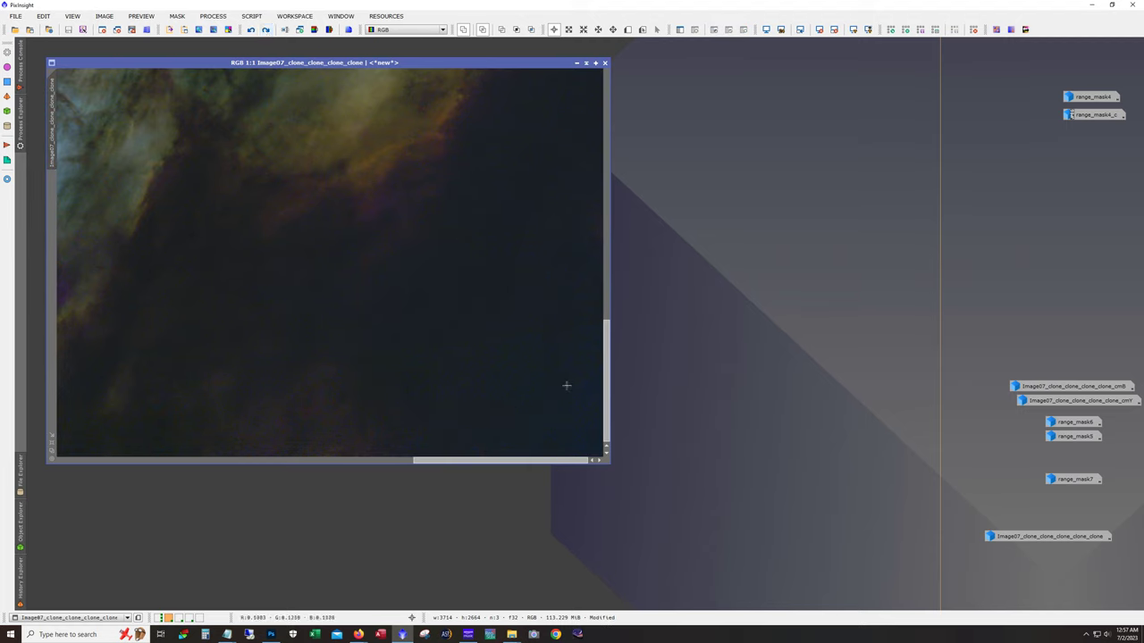
pyautogui.moveTo(607, 393); pyautogui.dragTo(610, 431)
pyautogui.click(252, 30)
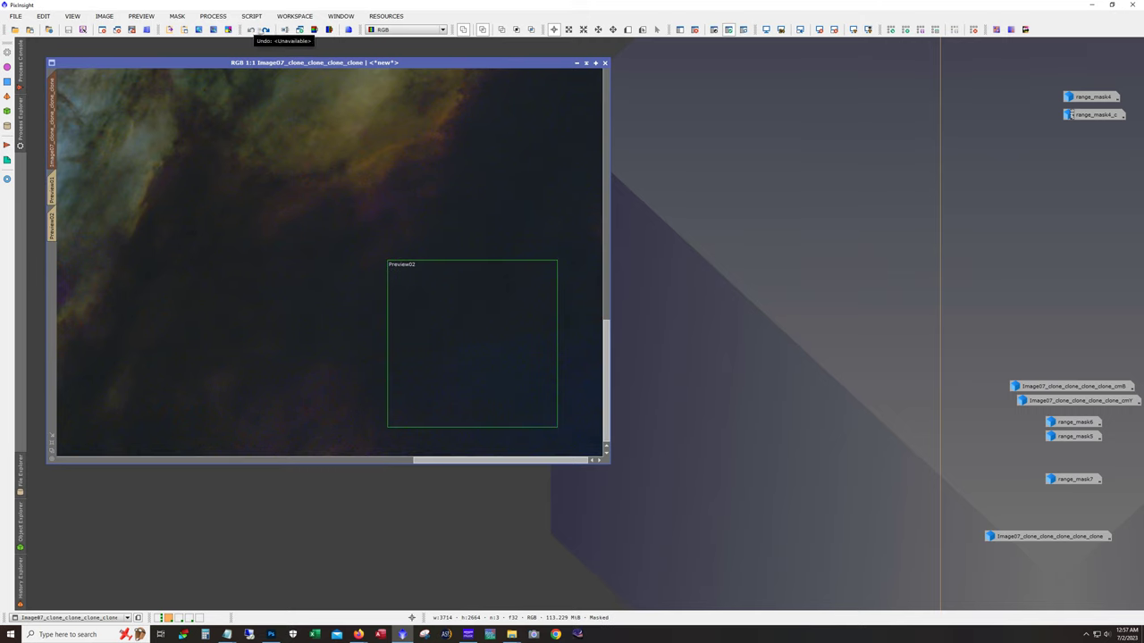
pyautogui.click(266, 31)
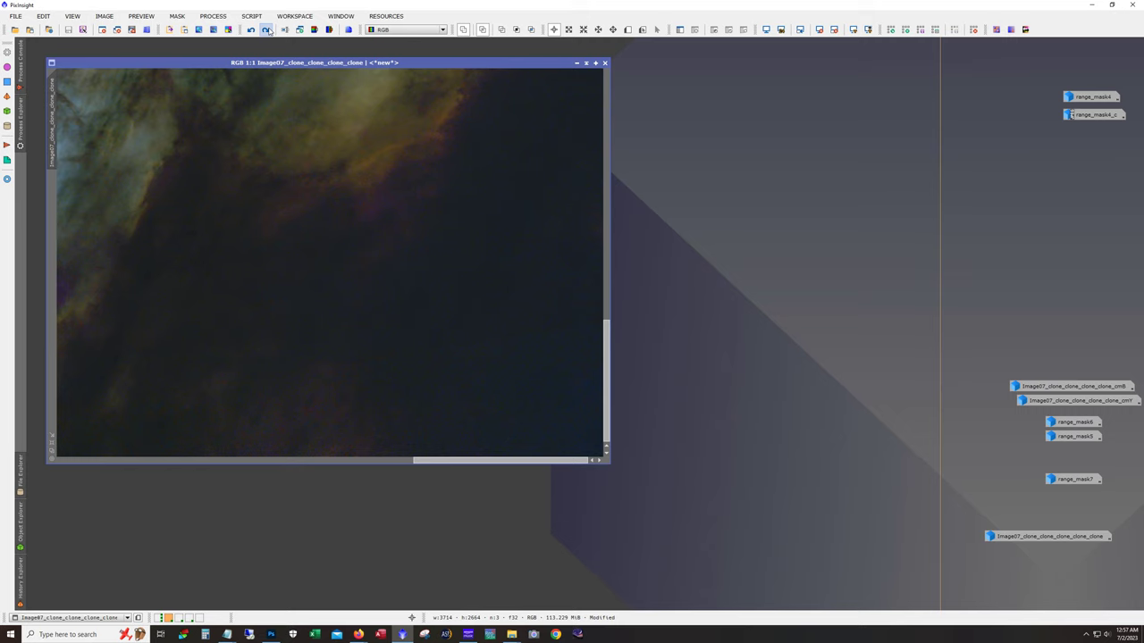
pyautogui.click(267, 30)
pyautogui.hotkey('ctrl', 'shift', 'z')
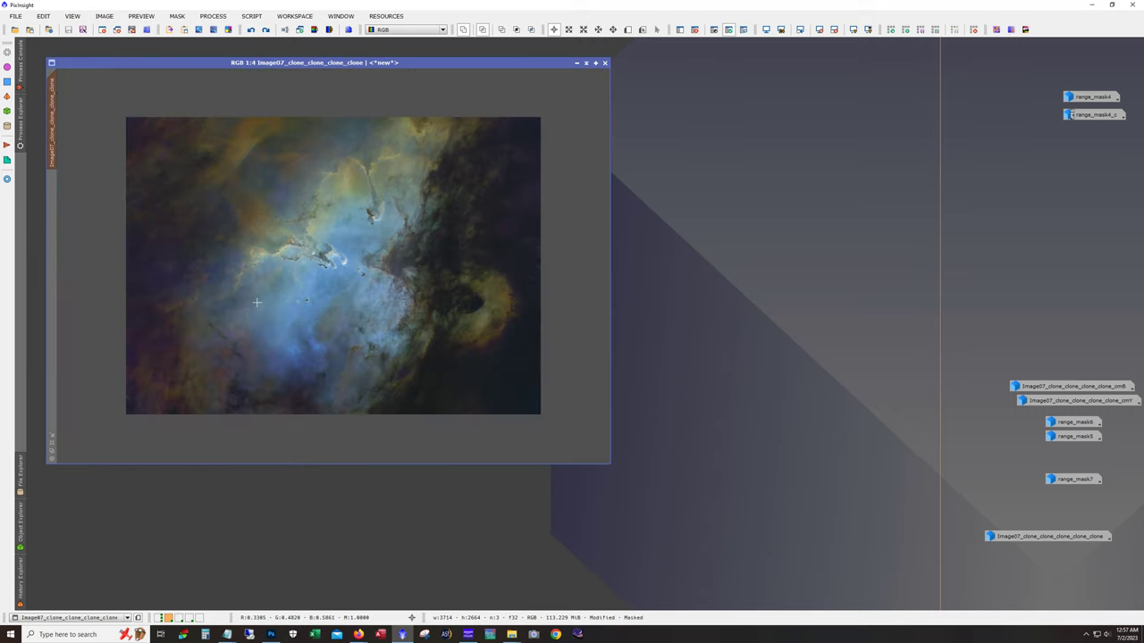
# Toggle the mask overlay to check it and reapply the next history step
pyautogui.click(745, 31)
pyautogui.click(745, 30)
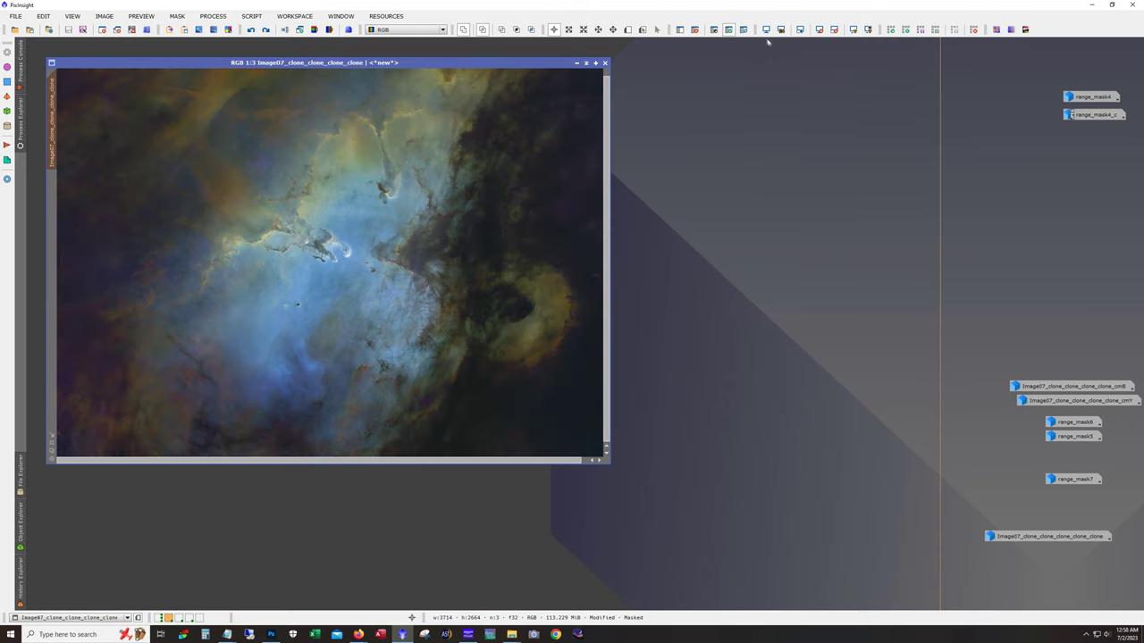
pyautogui.click(744, 30)
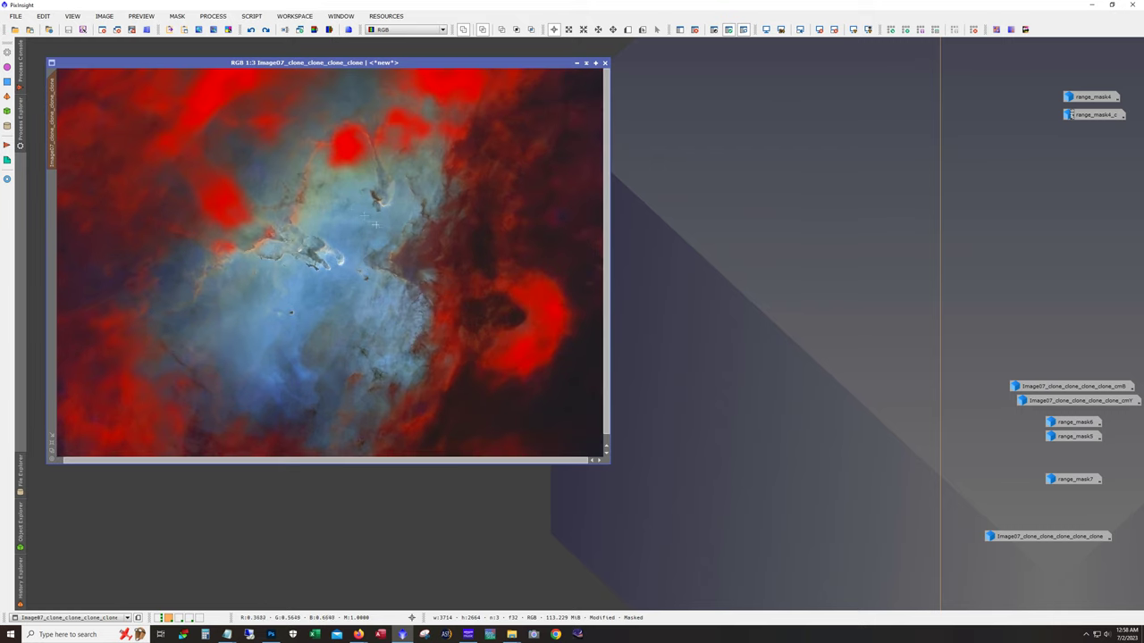
pyautogui.click(266, 30)
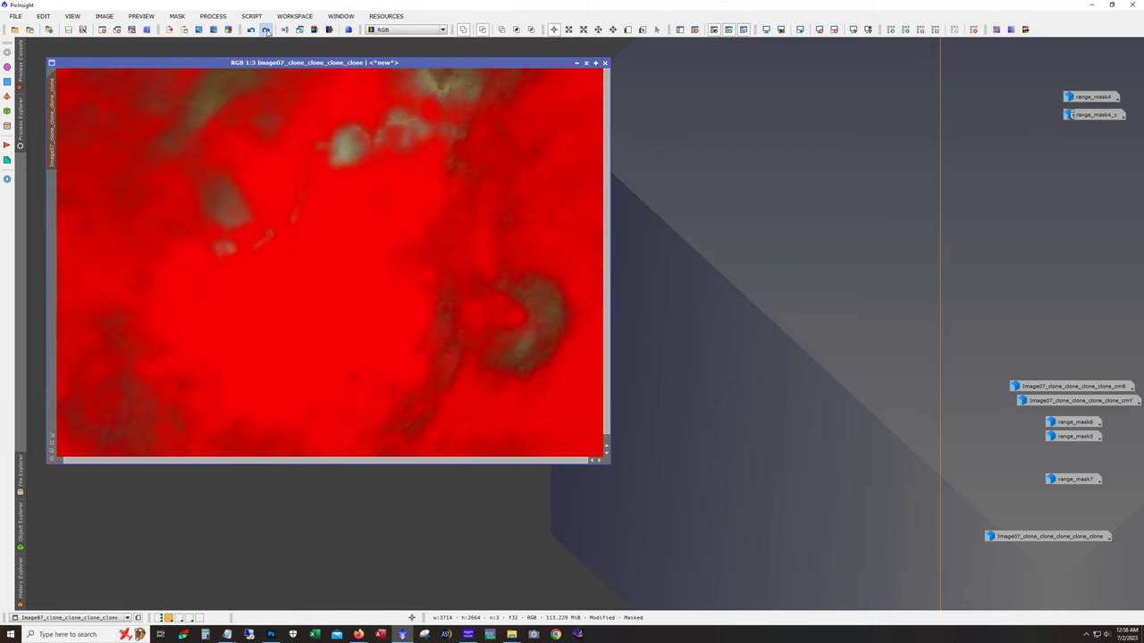
pyautogui.scroll(-1, 259, 251)
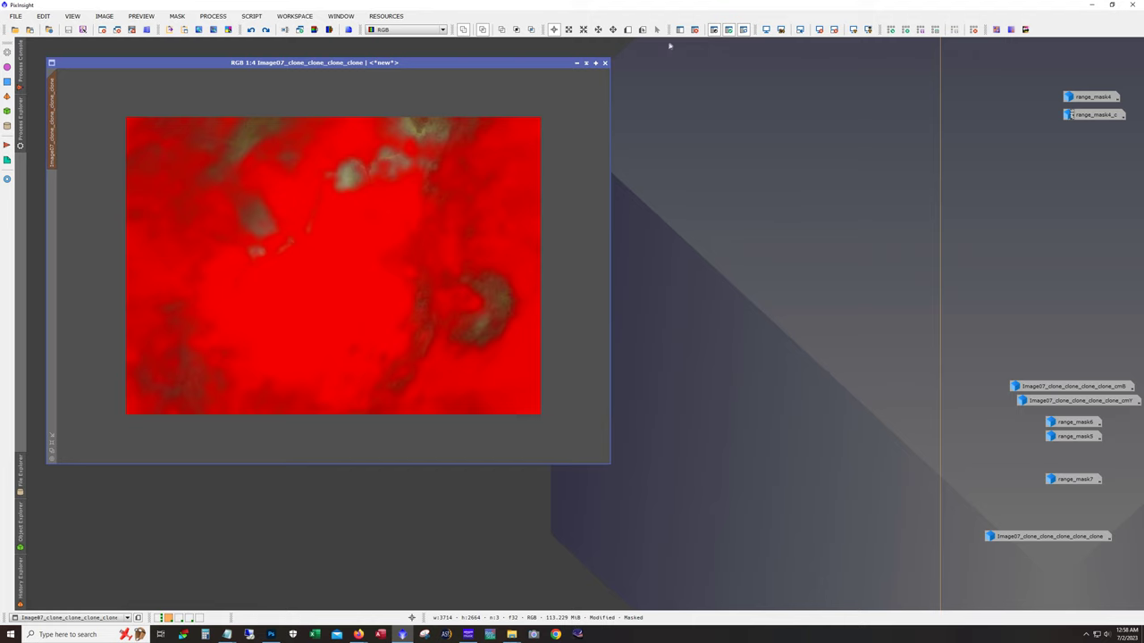
pyautogui.click(743, 30)
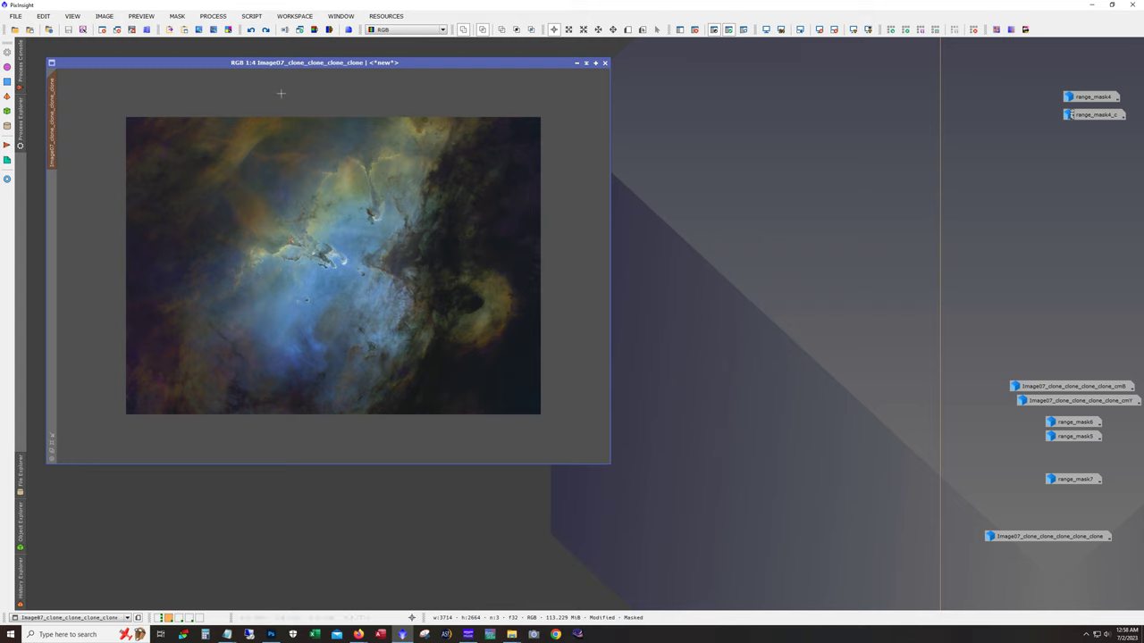
# Remove Preview01 and the mask, then reapply the colour adjustment to the whole nebula
pyautogui.click(266, 29)
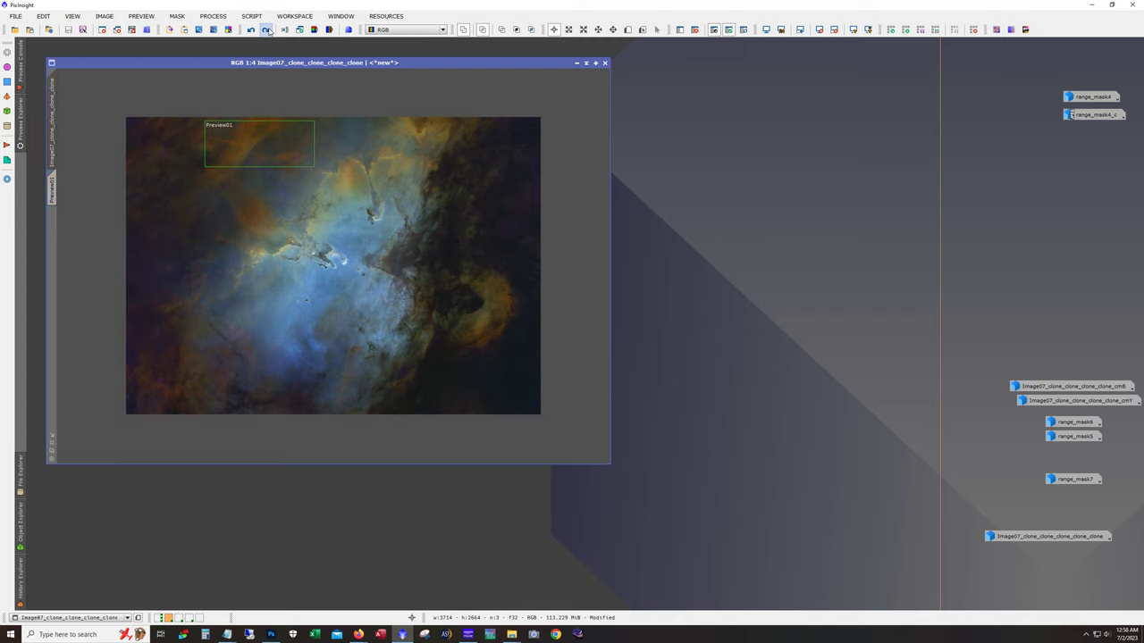
pyautogui.click(266, 29)
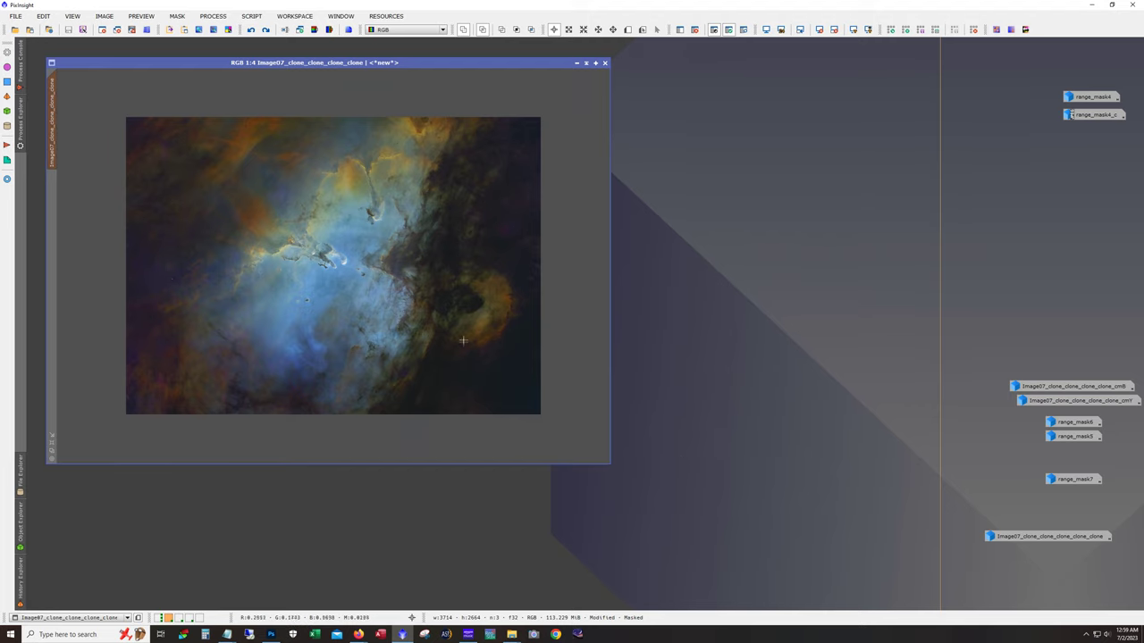
pyautogui.scroll(1, 463, 341)
pyautogui.scroll(-1, 463, 340)
pyautogui.click(265, 29)
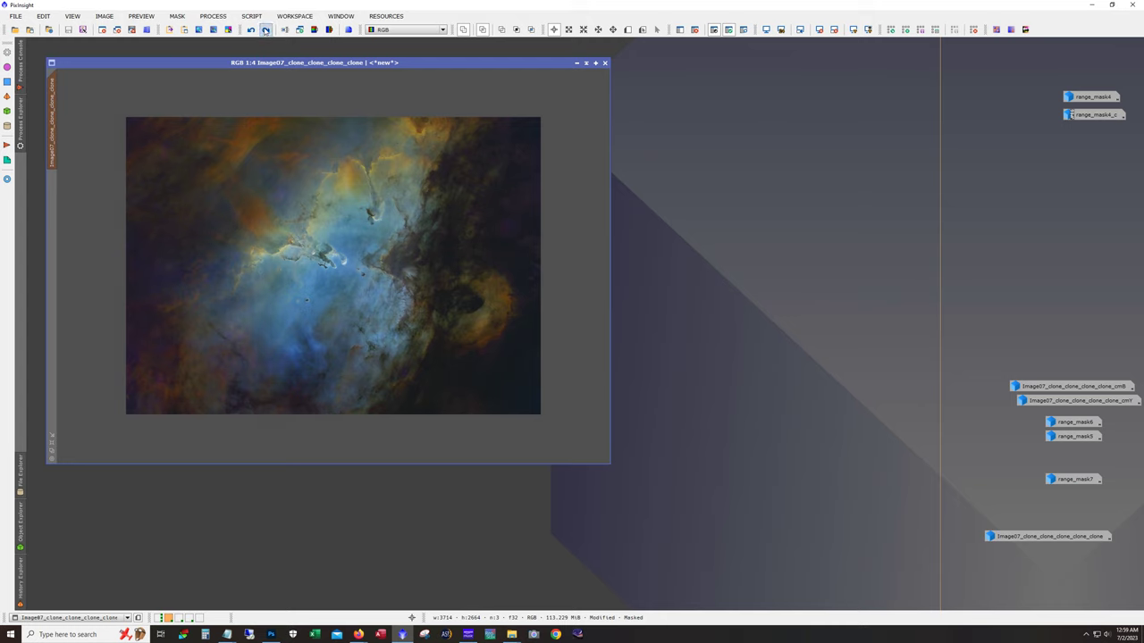
pyautogui.click(265, 30)
pyautogui.click(266, 31)
# Zoom into the pillars and reapply the last adjustment to the nebula
pyautogui.scroll(1, 323, 240)
pyautogui.scroll(3, 324, 239)
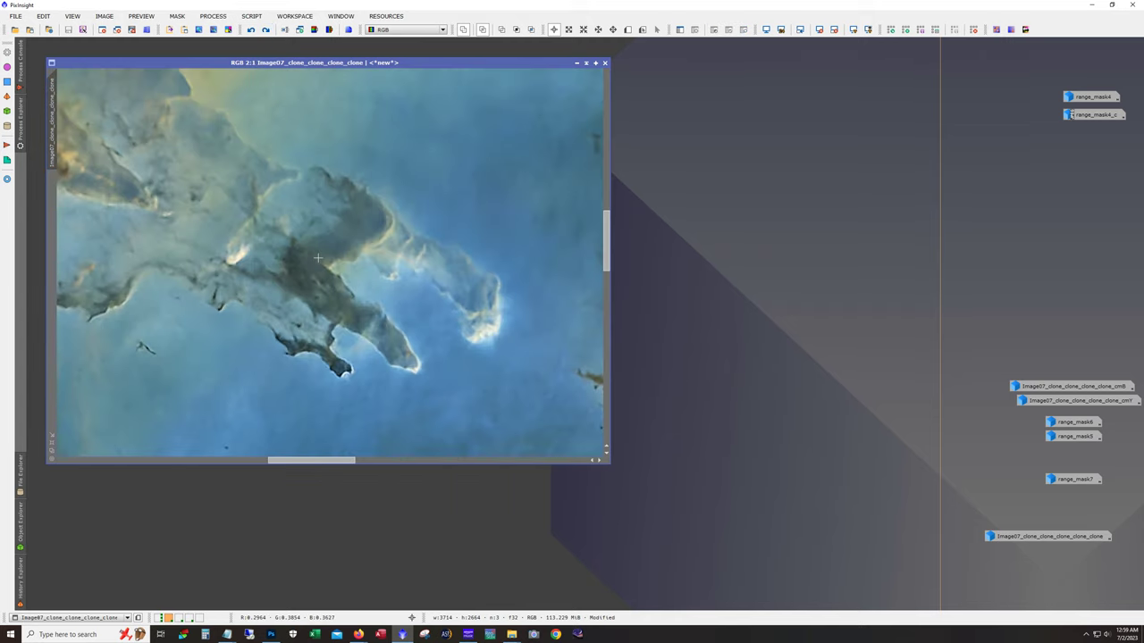
pyautogui.click(266, 32)
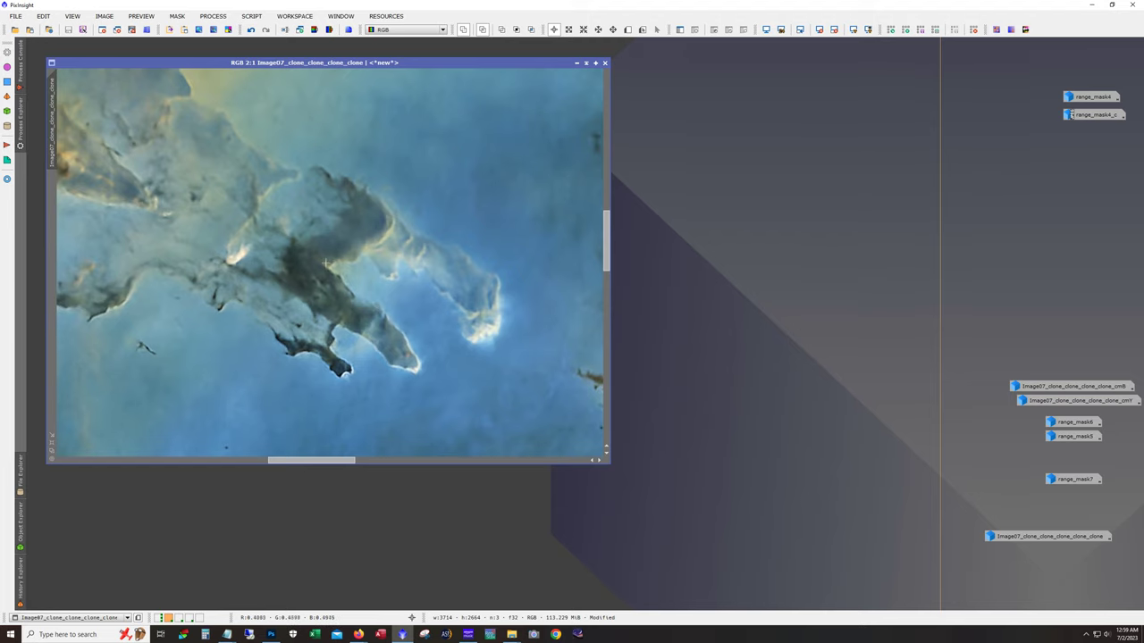
# Pan and zoom across the pillars and surrounding gas to inspect the result
pyautogui.scroll(-1, 309, 253)
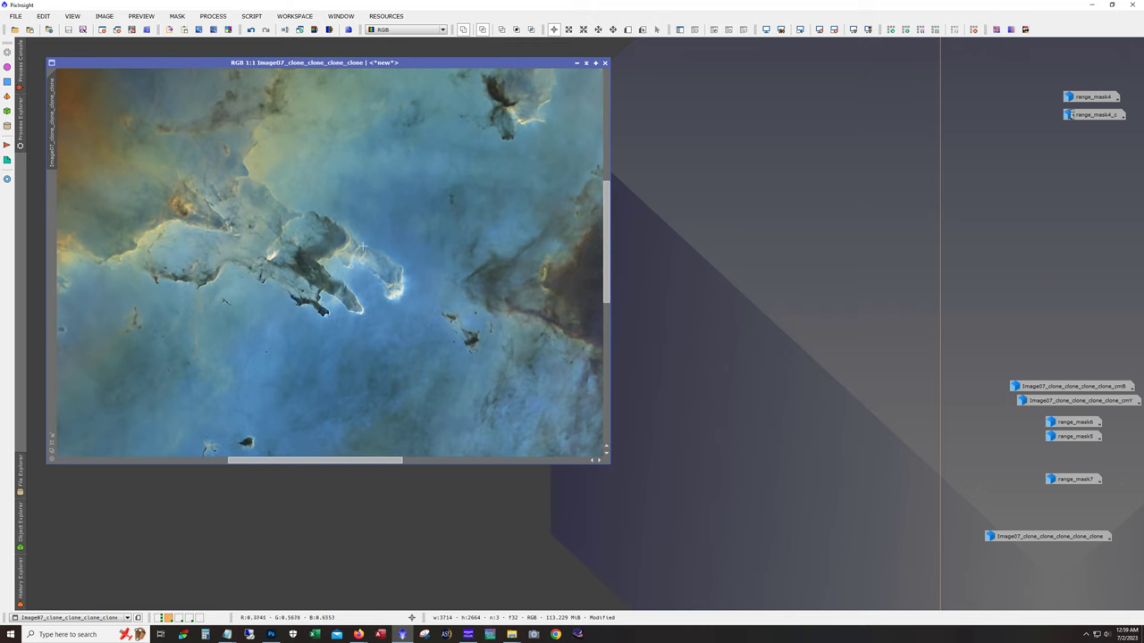
pyautogui.scroll(3, 608, 288)
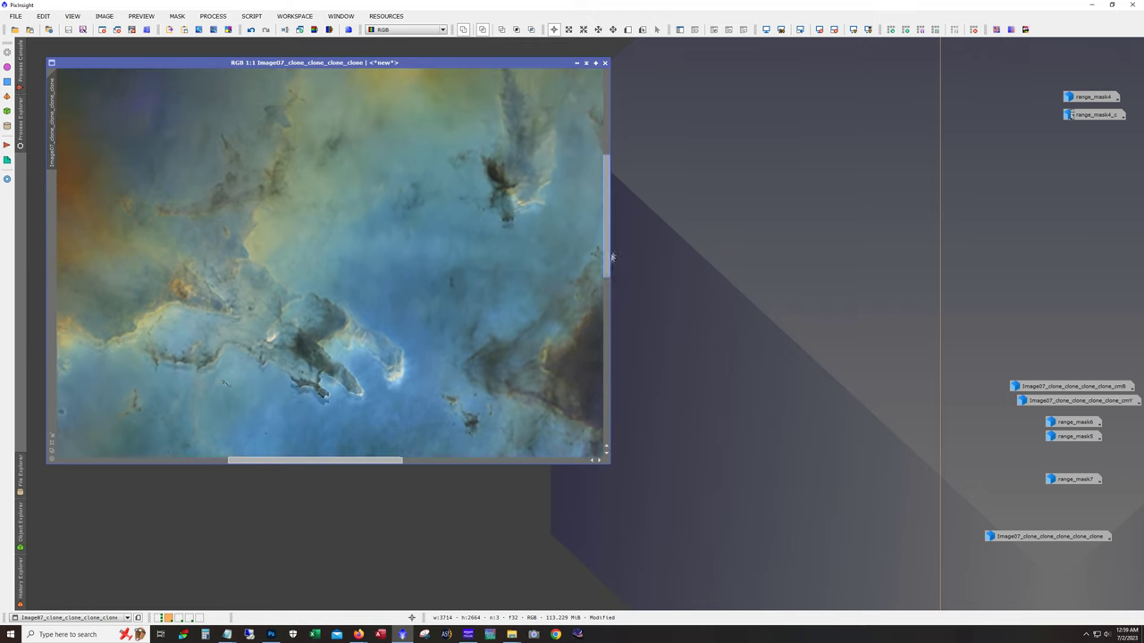
pyautogui.scroll(-3, 607, 223)
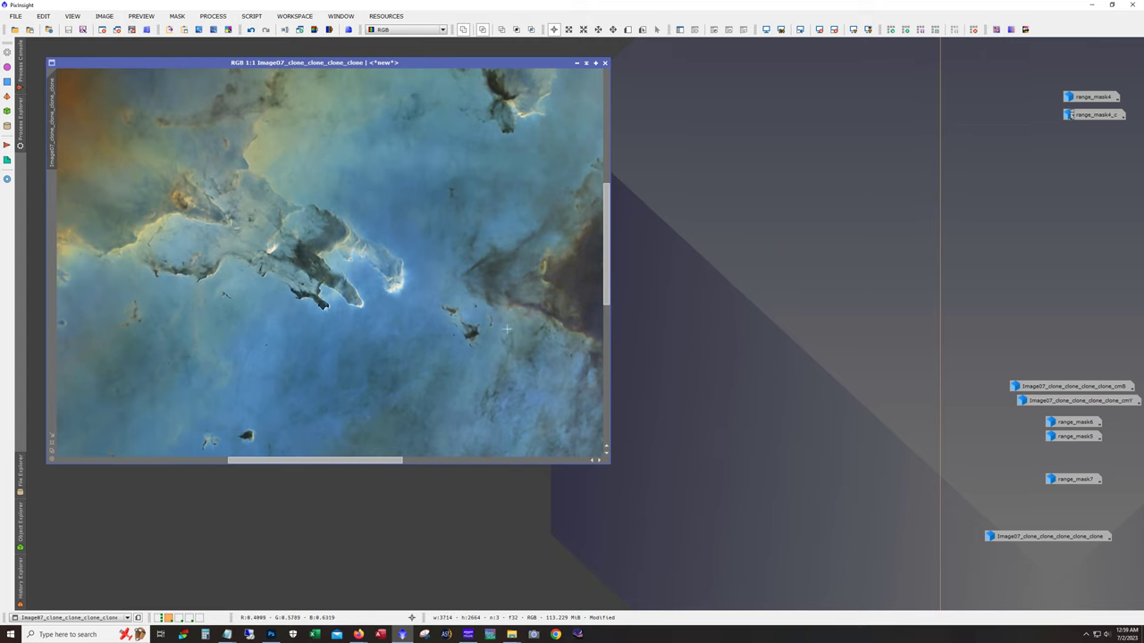
pyautogui.scroll(1, 507, 329)
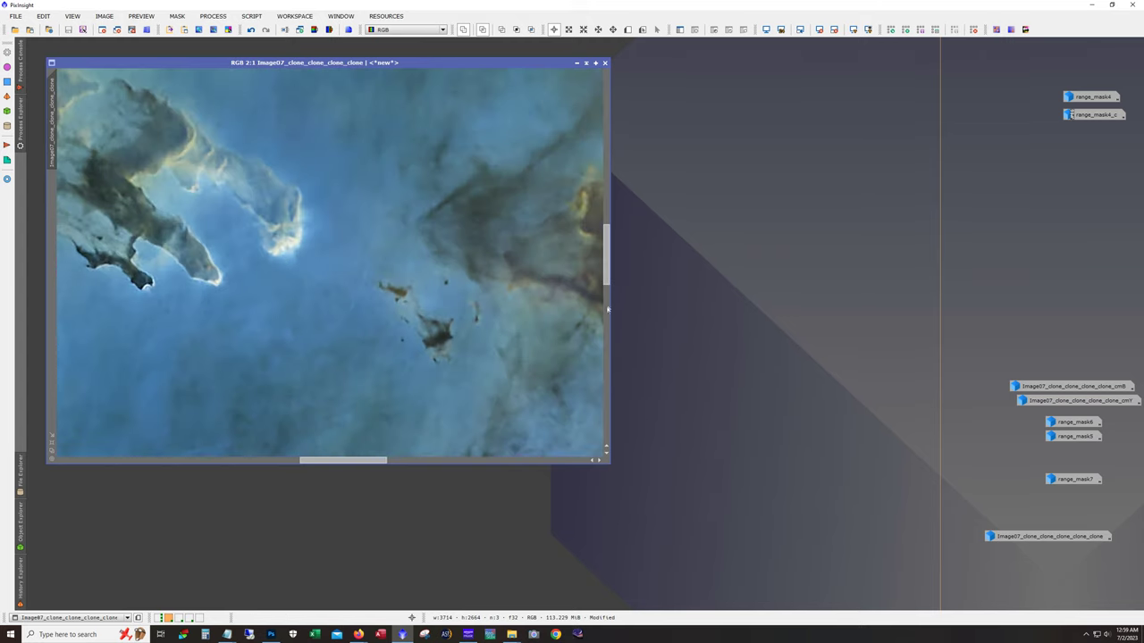
pyautogui.scroll(-5, 607, 309)
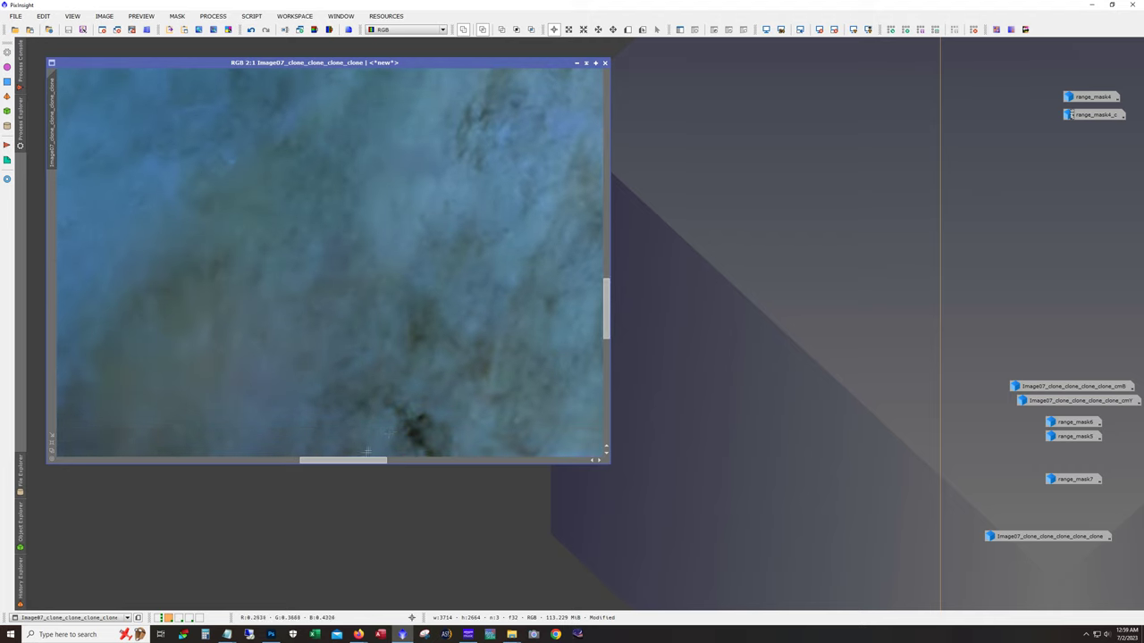
pyautogui.hscroll(-5, 366, 455)
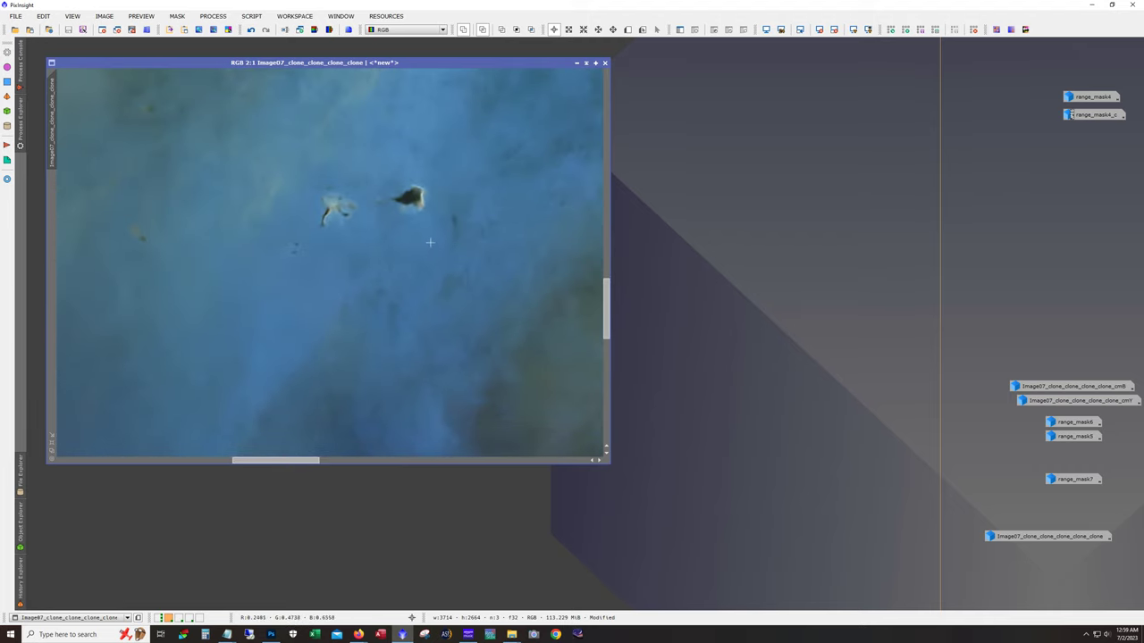
pyautogui.scroll(3, 604, 319)
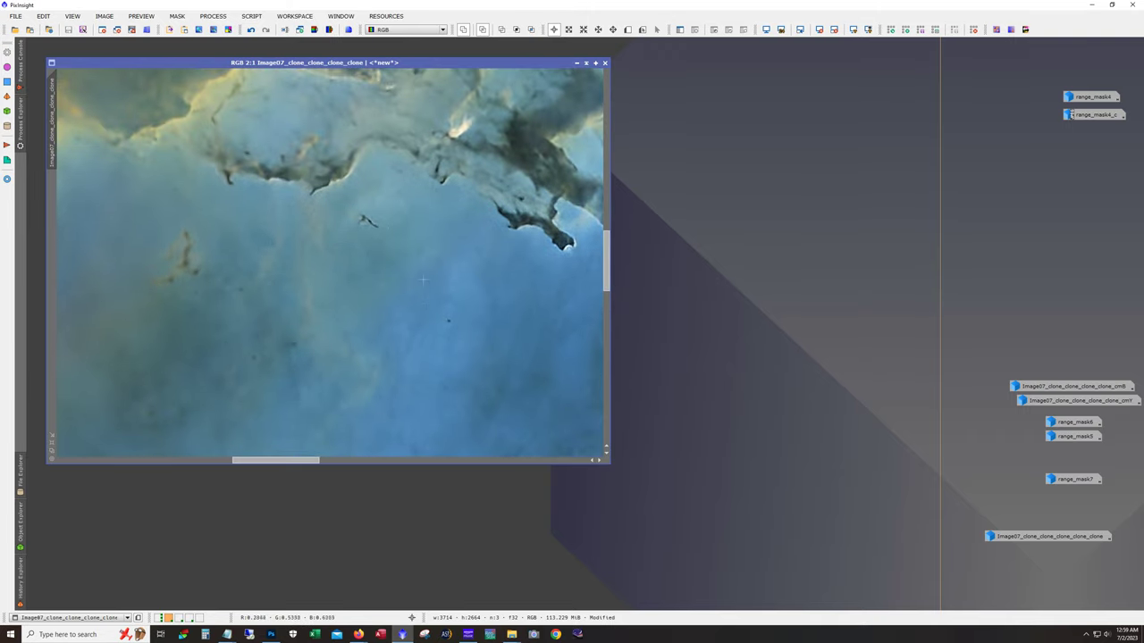
pyautogui.hscroll(4, 369, 407)
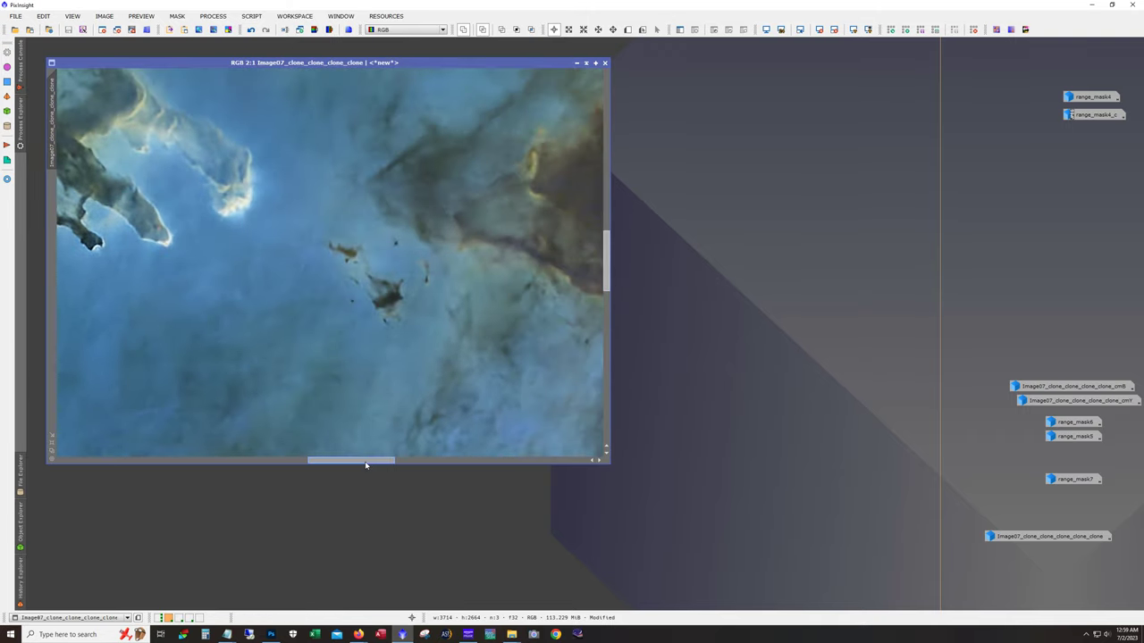
pyautogui.scroll(-2, 286, 320)
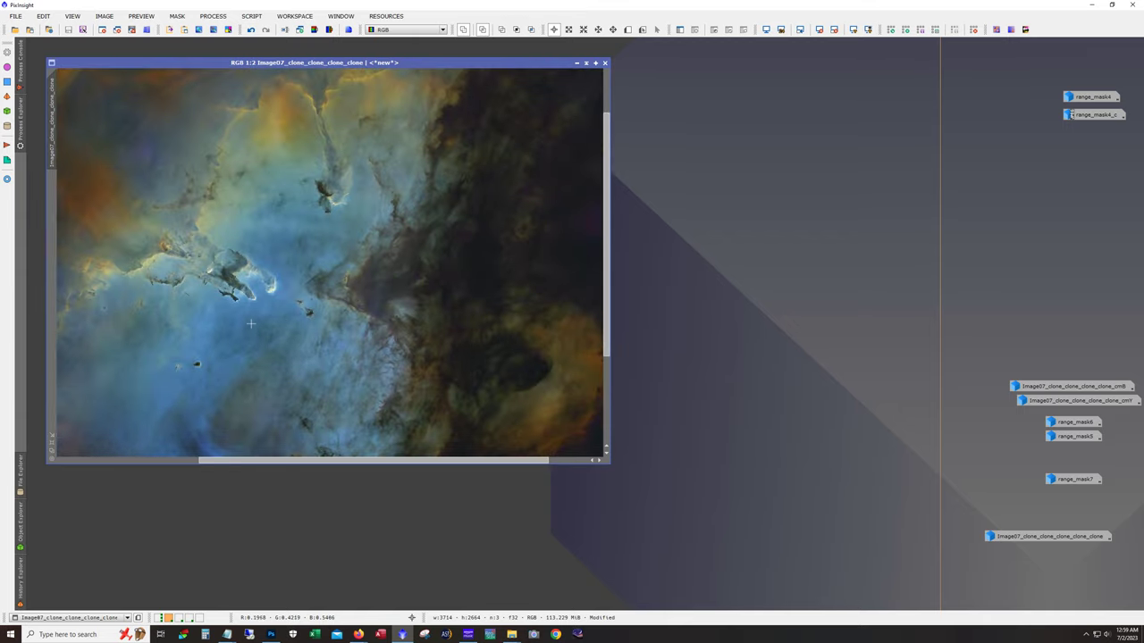
pyautogui.scroll(1, 247, 302)
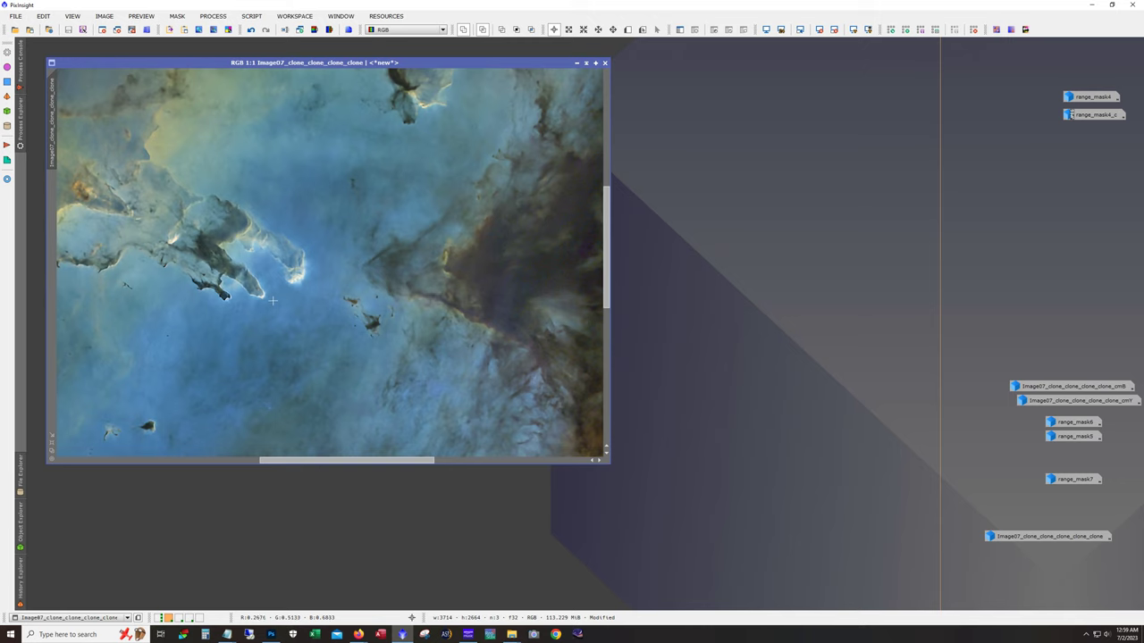
pyautogui.scroll(-1, 273, 301)
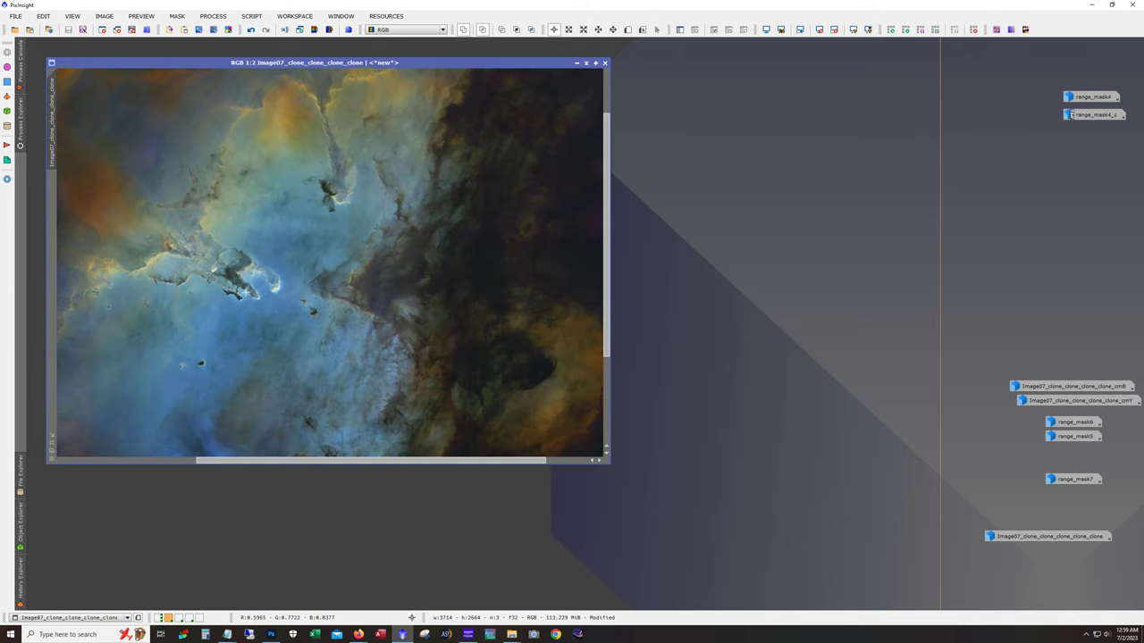
pyautogui.press('alt')
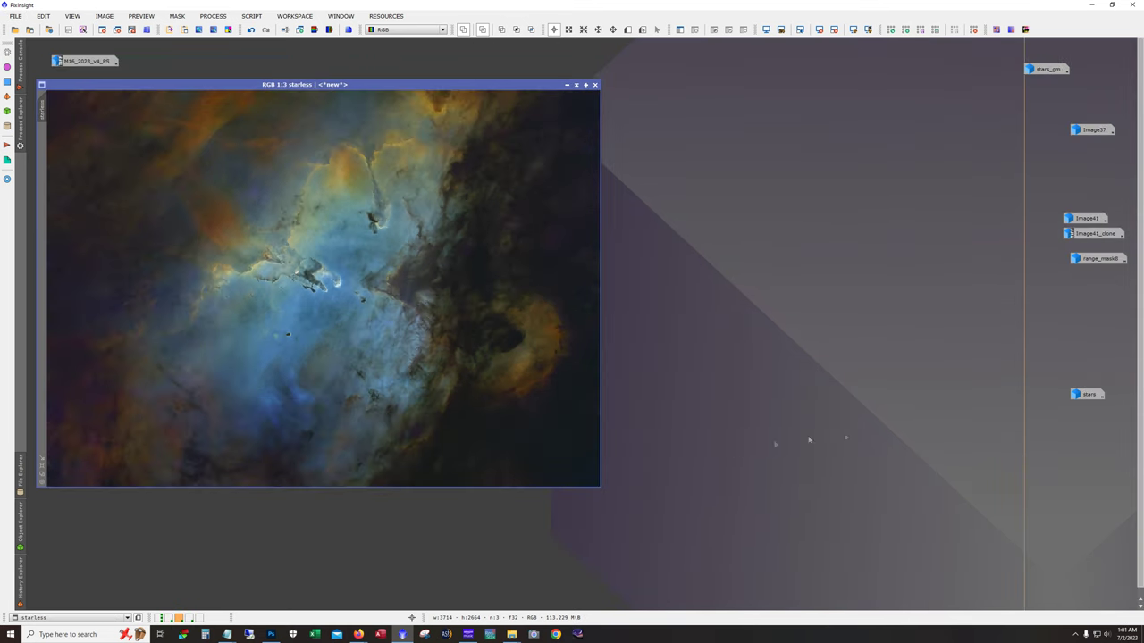
# Open the stars image and undo back through its history, past the mask
pyautogui.doubleClick(1077, 394)
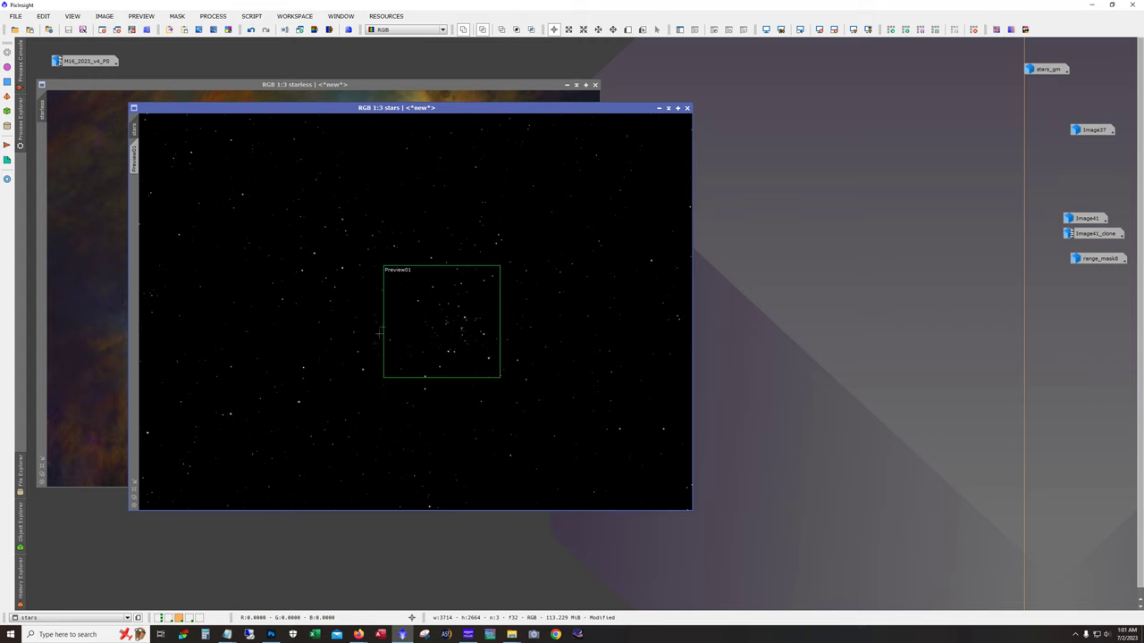
pyautogui.click(252, 30)
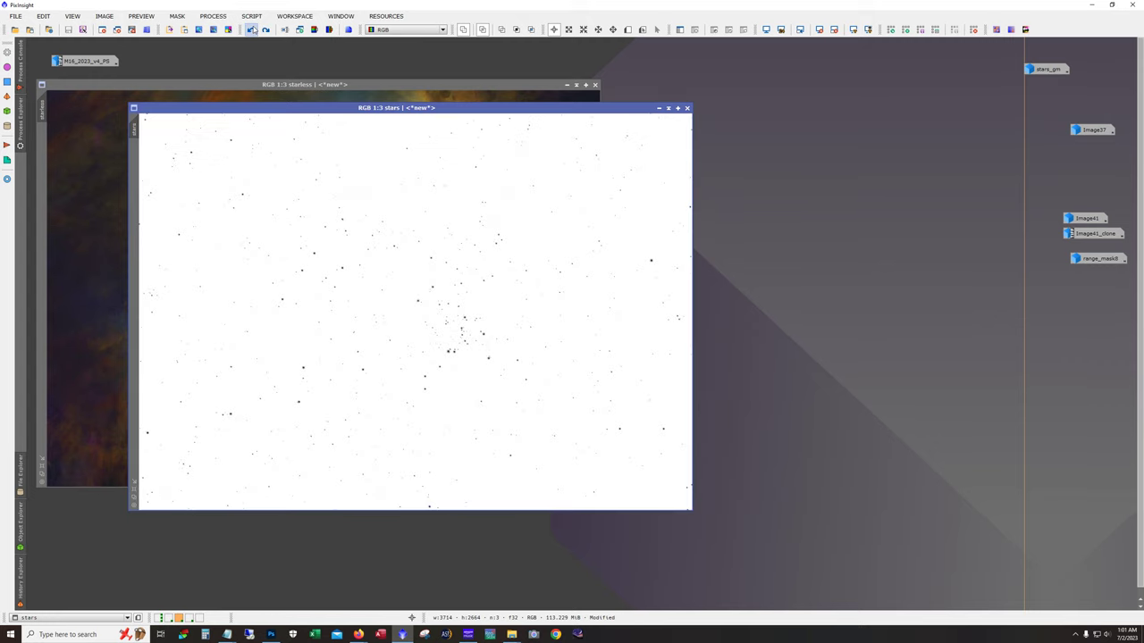
pyautogui.click(252, 29)
pyautogui.click(252, 30)
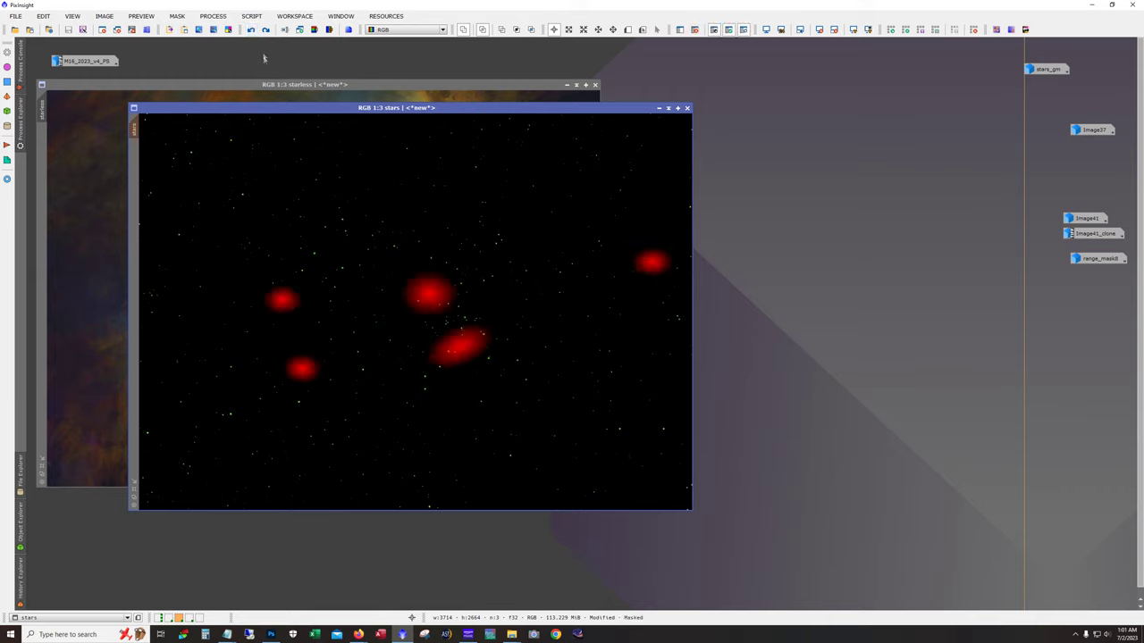
pyautogui.click(252, 29)
pyautogui.click(252, 30)
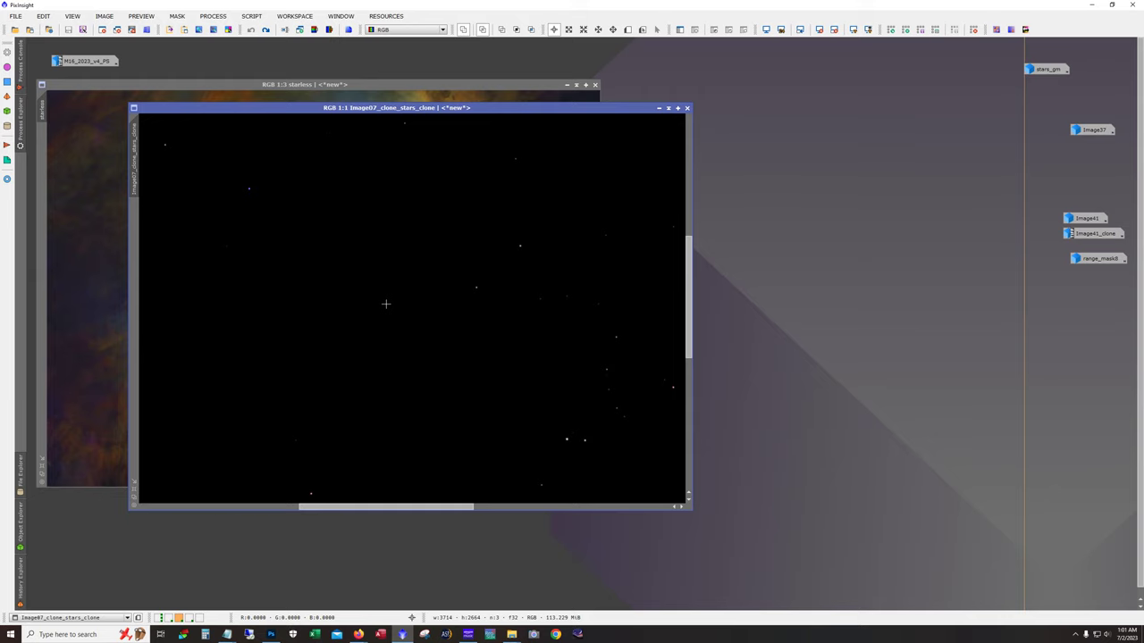
# Redo the colour restoration and the green-tinted brightening of the stars
pyautogui.scroll(2, 438, 308)
pyautogui.moveTo(694, 350); pyautogui.dragTo(695, 384)
pyautogui.scroll(1, 589, 340)
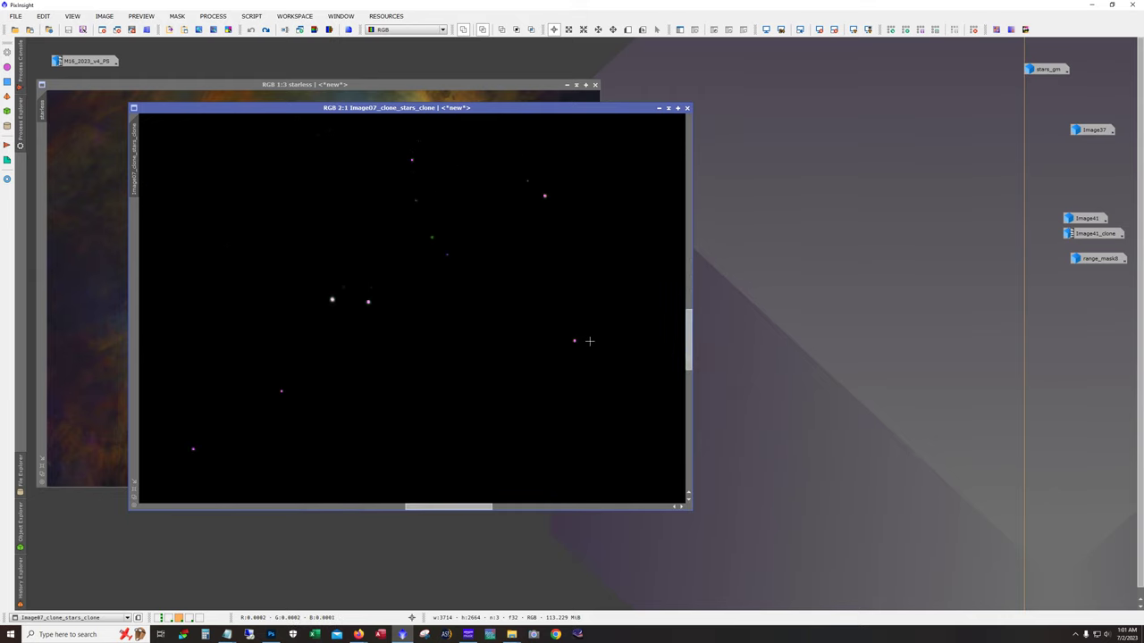
pyautogui.click(266, 30)
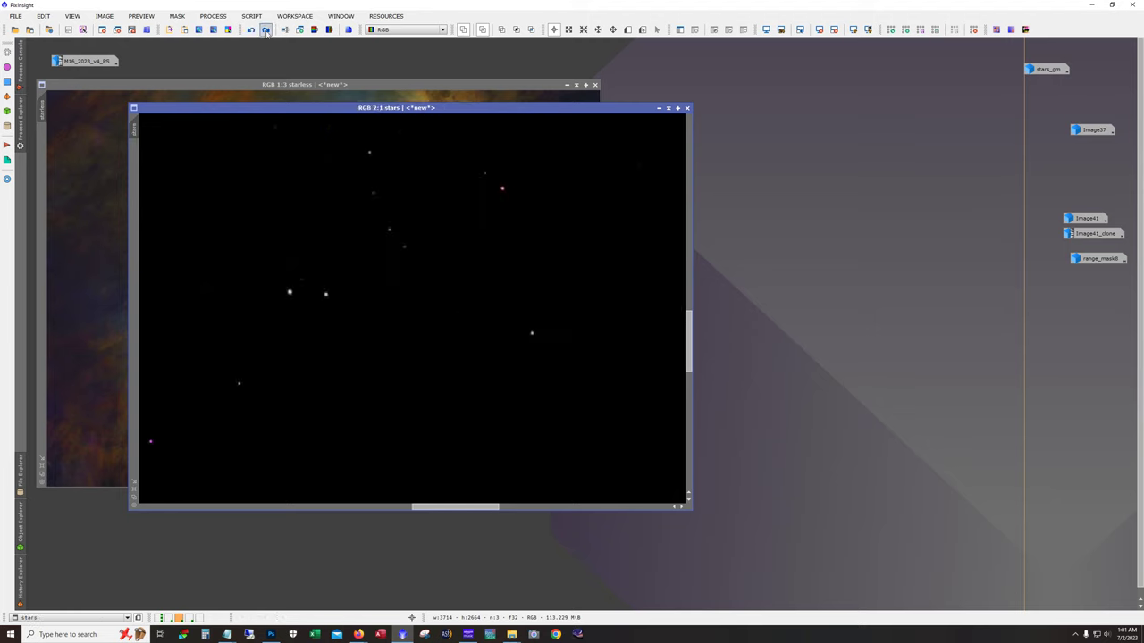
pyautogui.click(266, 30)
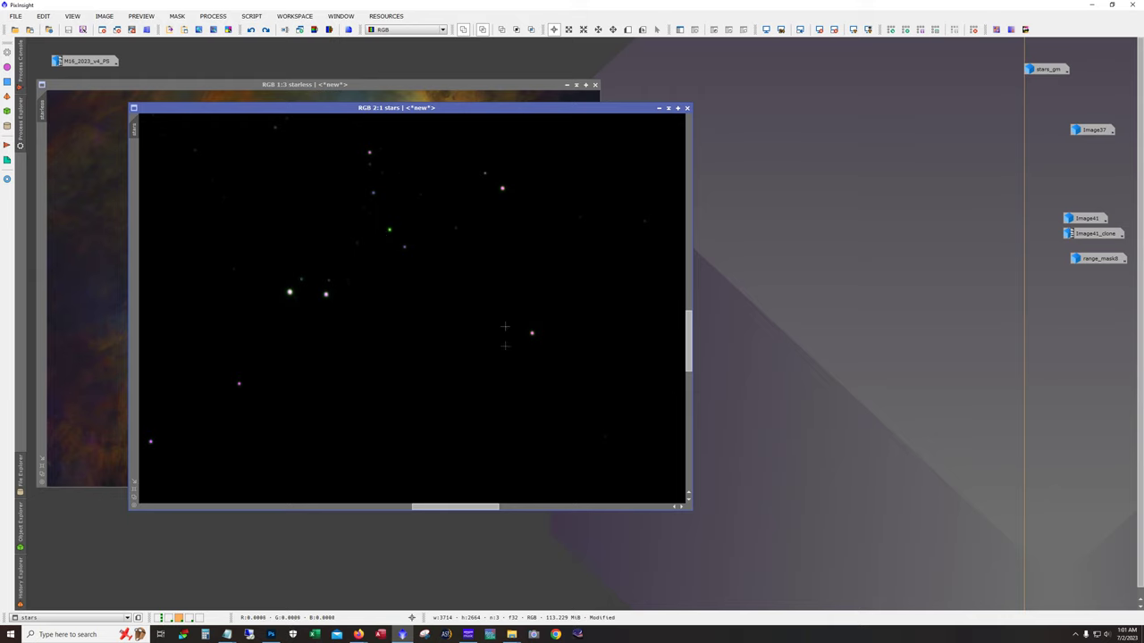
pyautogui.moveTo(483, 507); pyautogui.dragTo(463, 507)
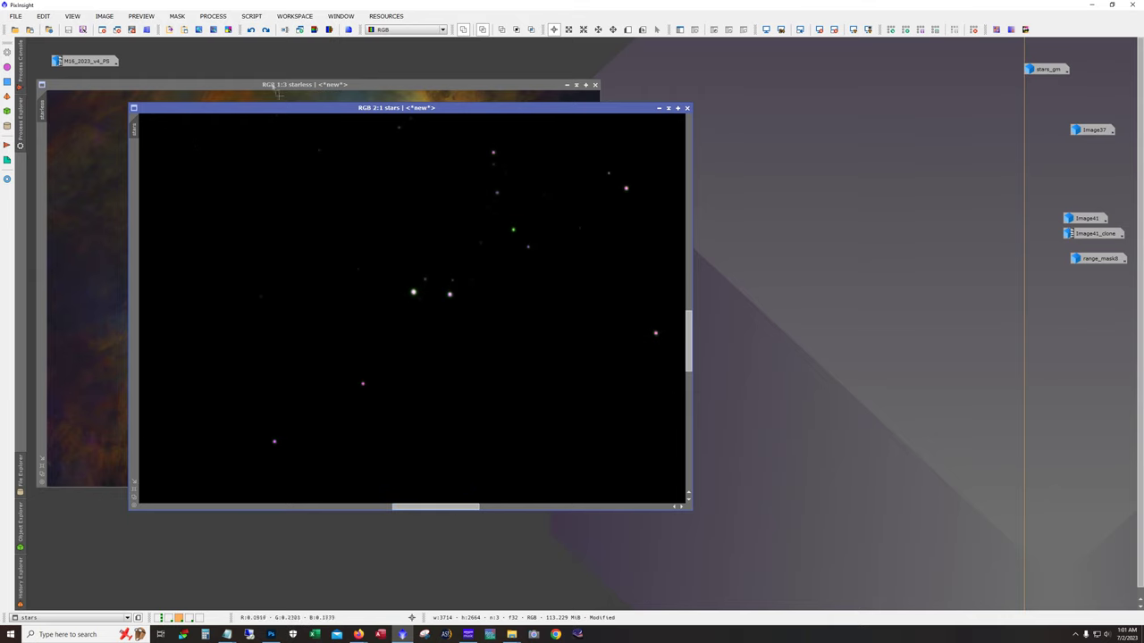
pyautogui.click(265, 30)
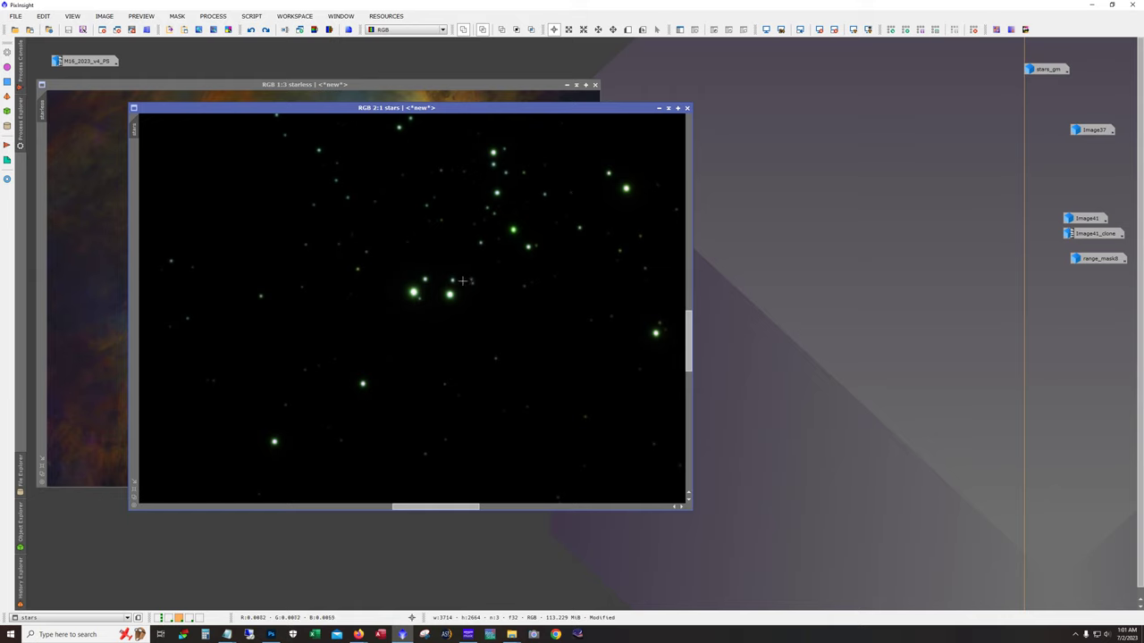
# Remask the stars image with its overlay hidden and move it beside the starless image
pyautogui.click(265, 30)
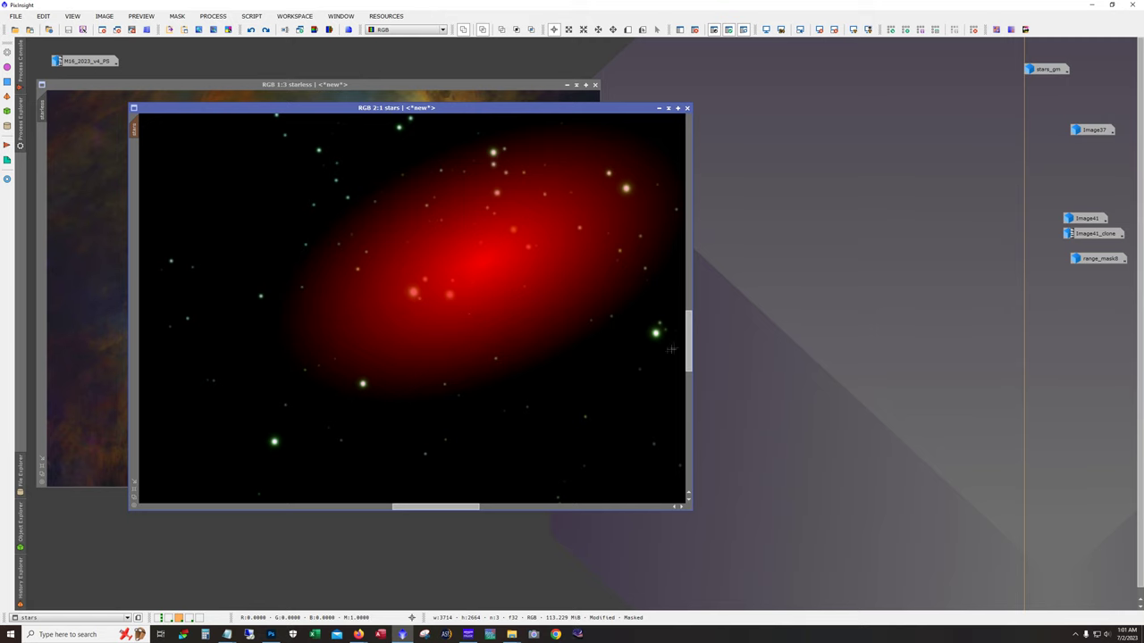
pyautogui.scroll(-3, 670, 348)
pyautogui.scroll(2, 444, 337)
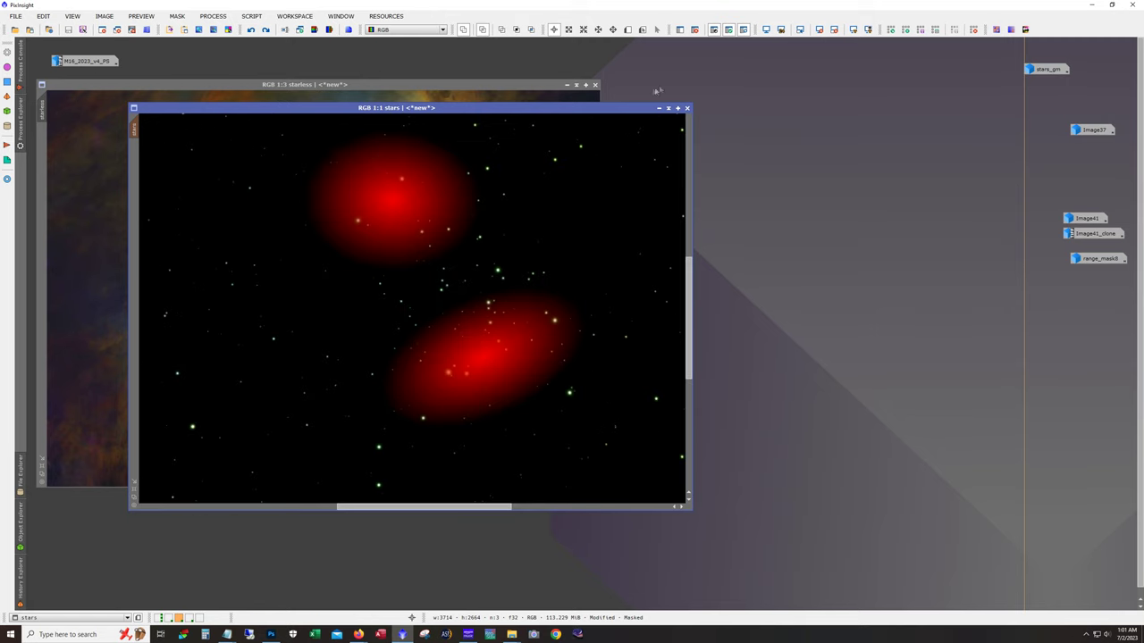
pyautogui.click(743, 29)
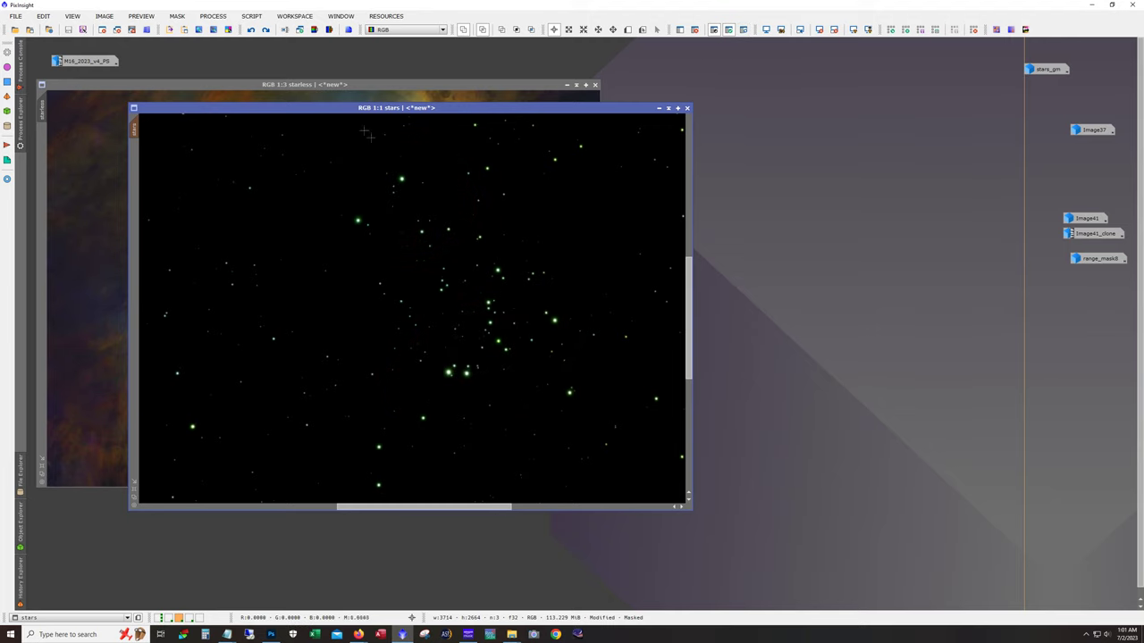
pyautogui.moveTo(402, 107); pyautogui.dragTo(727, 114)
pyautogui.scroll(2, 317, 268)
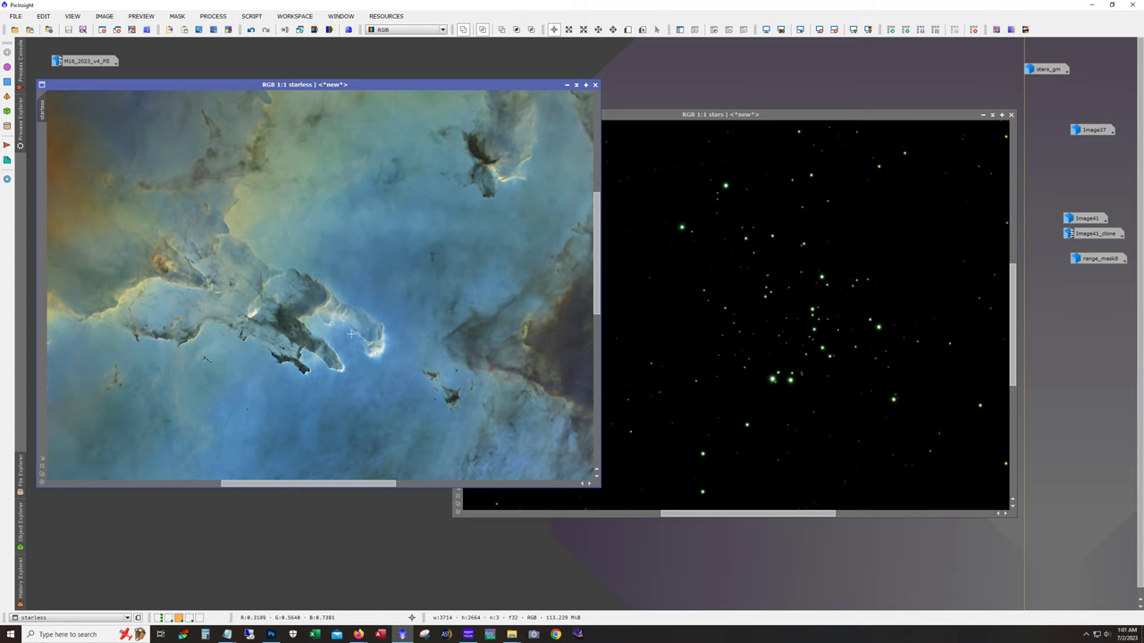
# Bring the stars image back in front of the starless nebula and zoom in
pyautogui.moveTo(864, 114); pyautogui.dragTo(688, 104)
pyautogui.scroll(1, 479, 306)
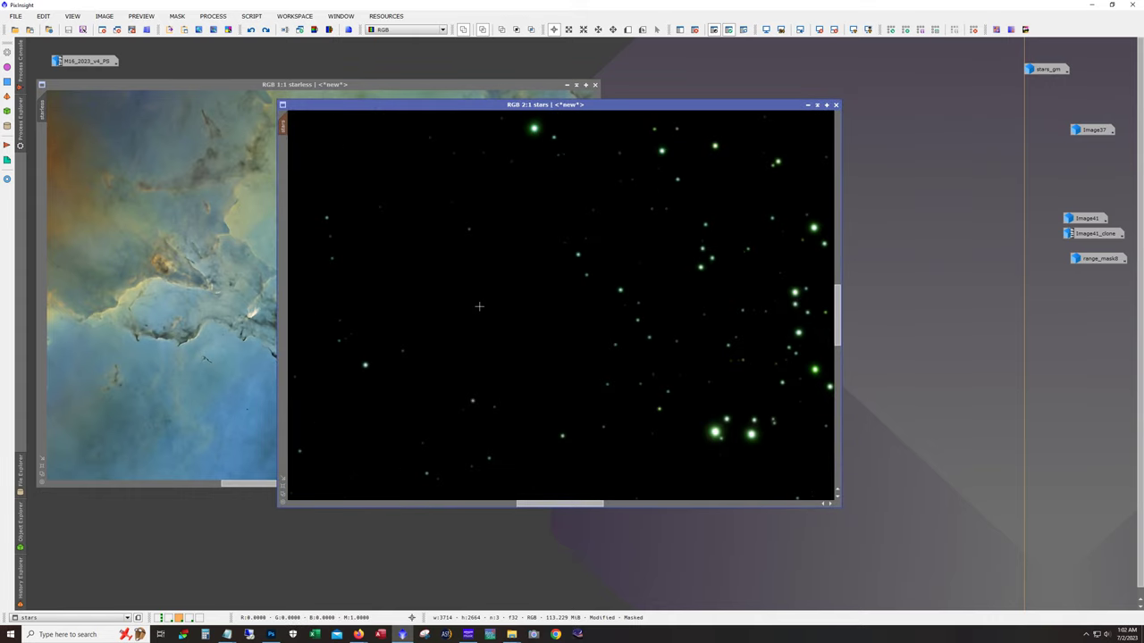
pyautogui.scroll(-3, 479, 307)
pyautogui.scroll(1, 457, 368)
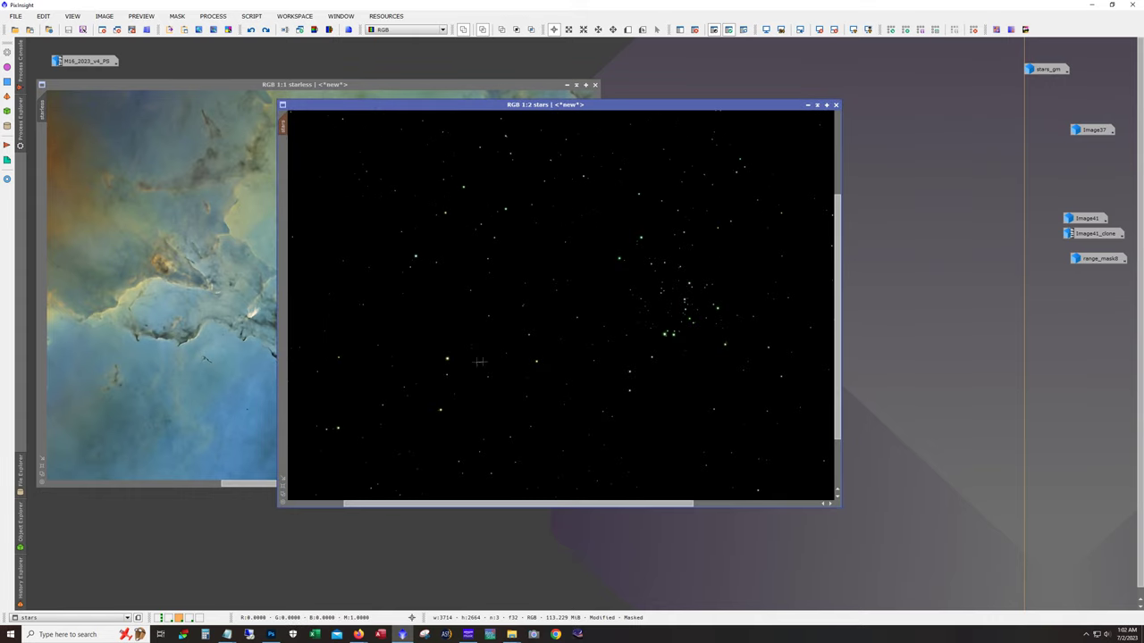
pyautogui.moveTo(524, 505); pyautogui.dragTo(571, 505)
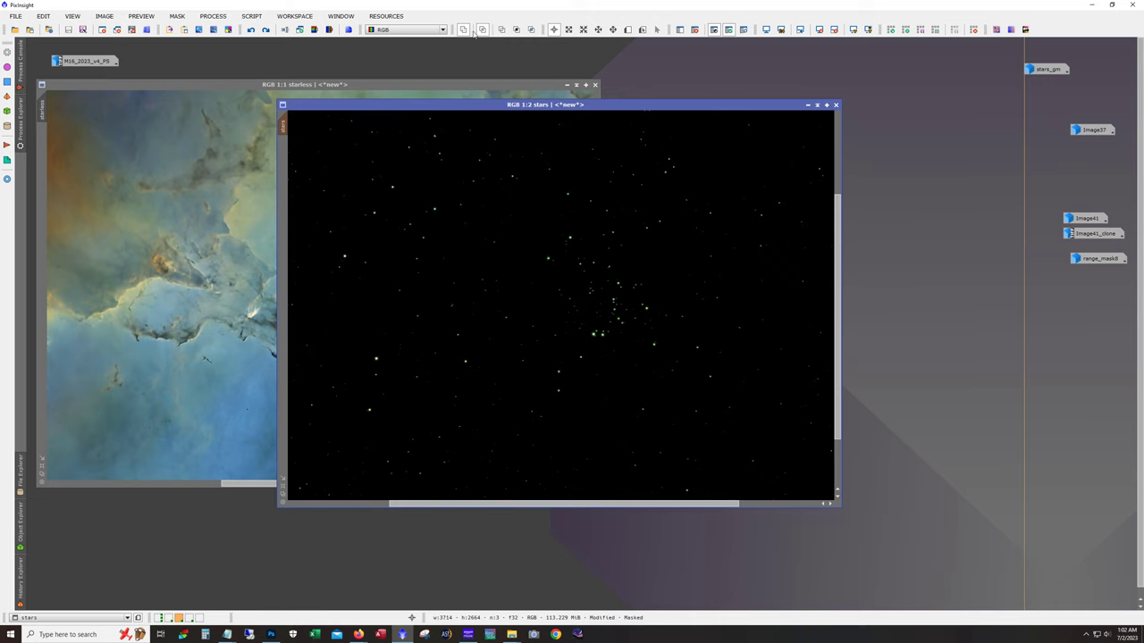
# Show the red mask overlay and zoom between 1:1 and 1:3 to check covered stars
pyautogui.click(743, 29)
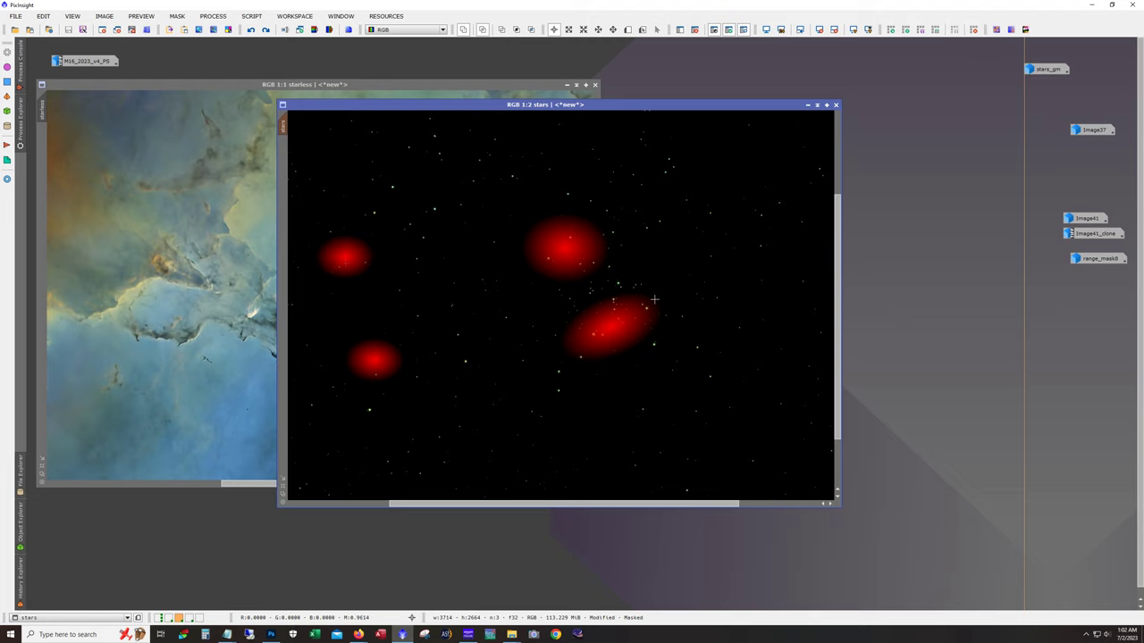
pyautogui.scroll(1, 616, 274)
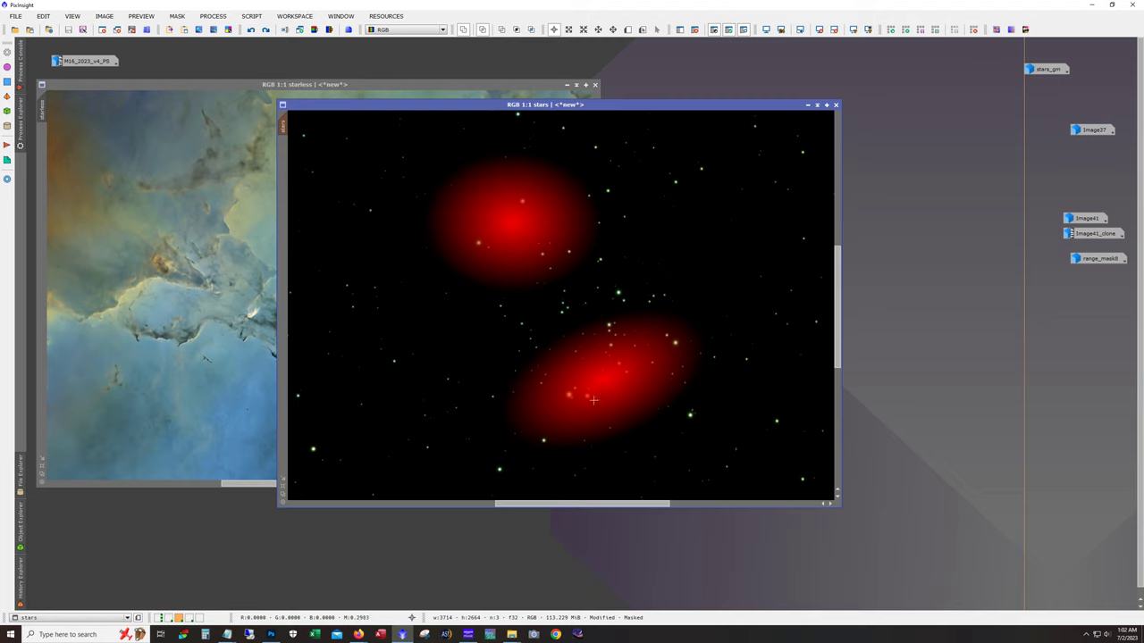
pyautogui.scroll(-2, 637, 366)
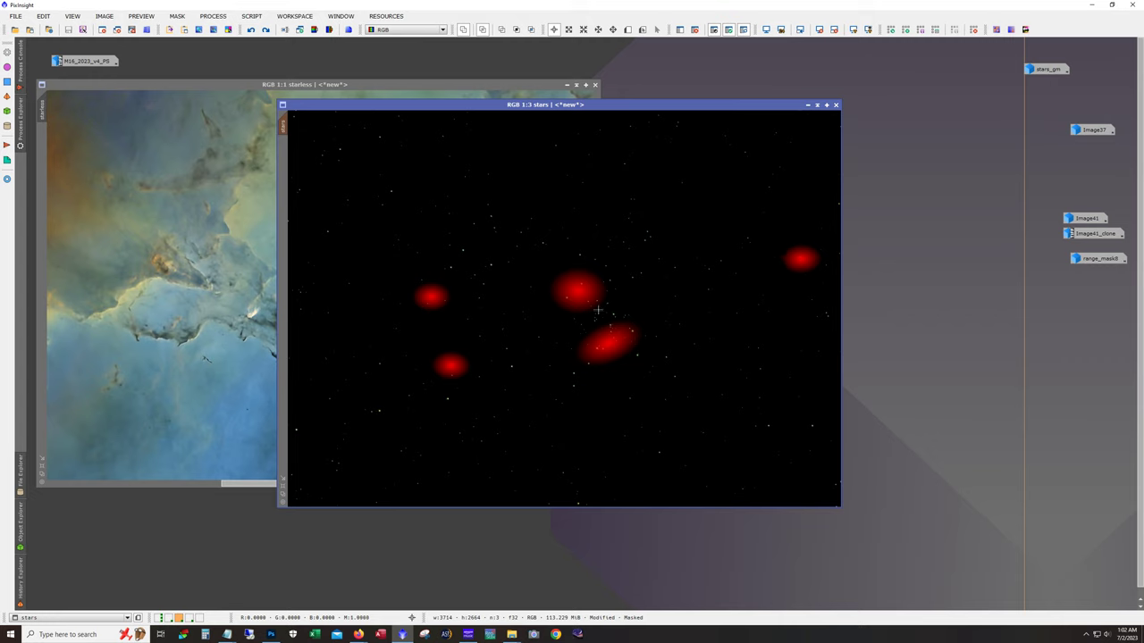
pyautogui.scroll(2, 599, 316)
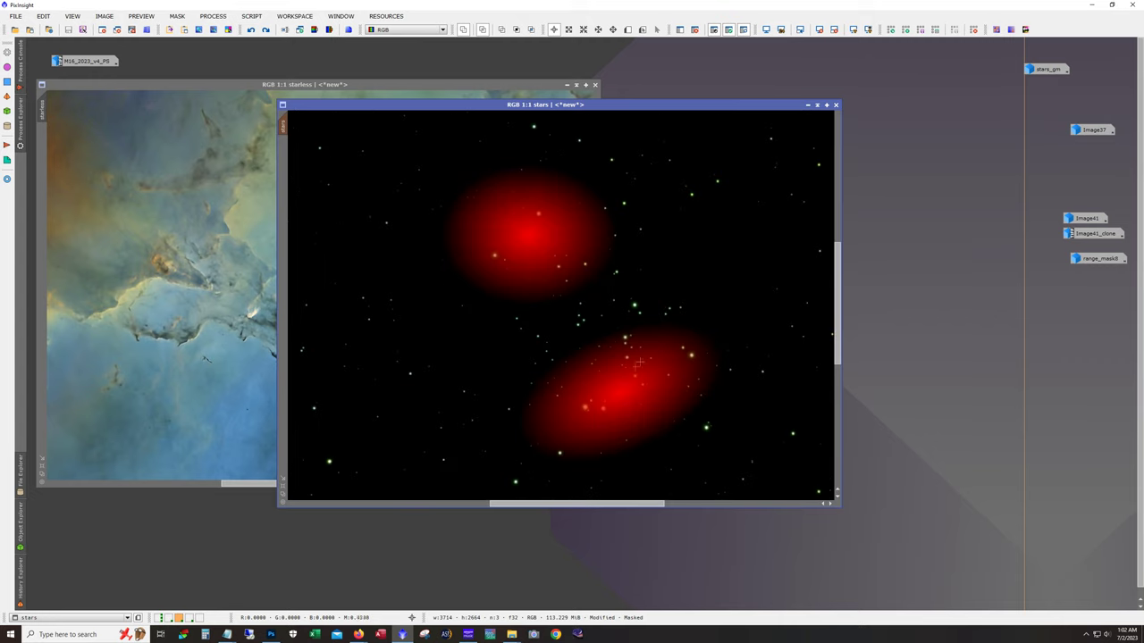
pyautogui.scroll(-1, 615, 375)
pyautogui.scroll(-1, 615, 376)
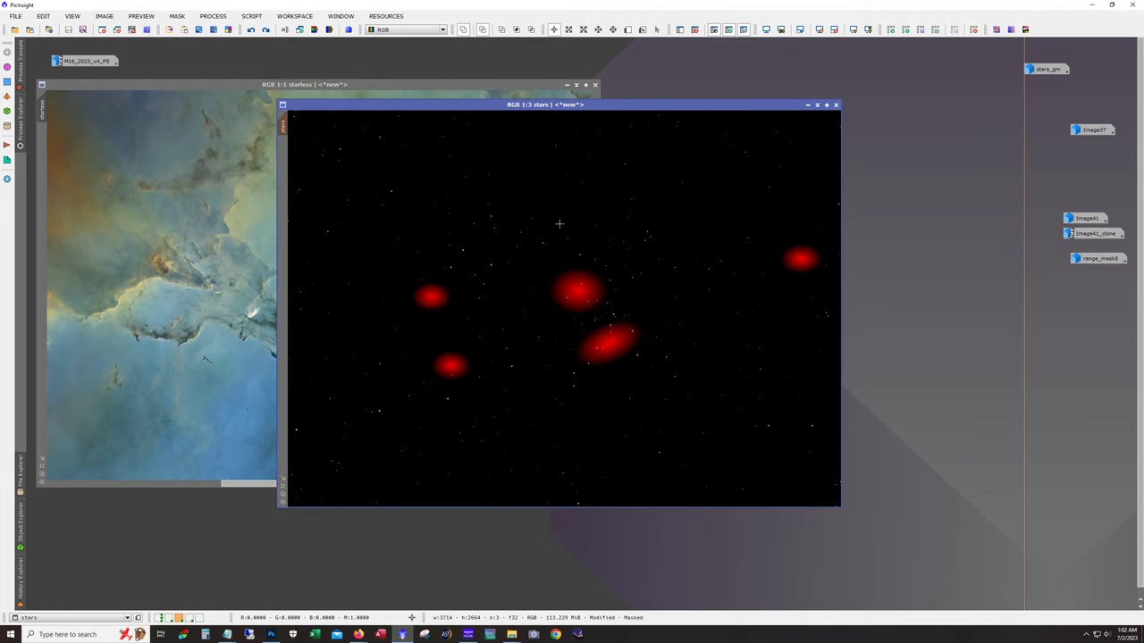
pyautogui.scroll(2, 564, 228)
pyautogui.moveTo(839, 306); pyautogui.dragTo(841, 365)
# Hide the mask overlay and toggle the mask off and on to compare the stars
pyautogui.click(745, 31)
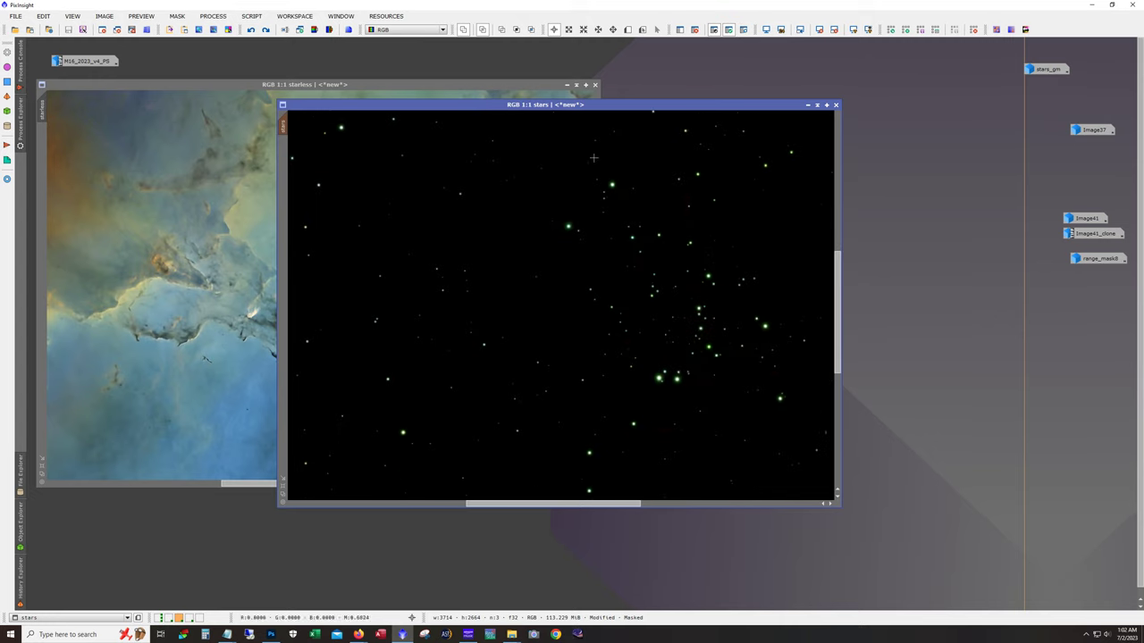
pyautogui.click(266, 31)
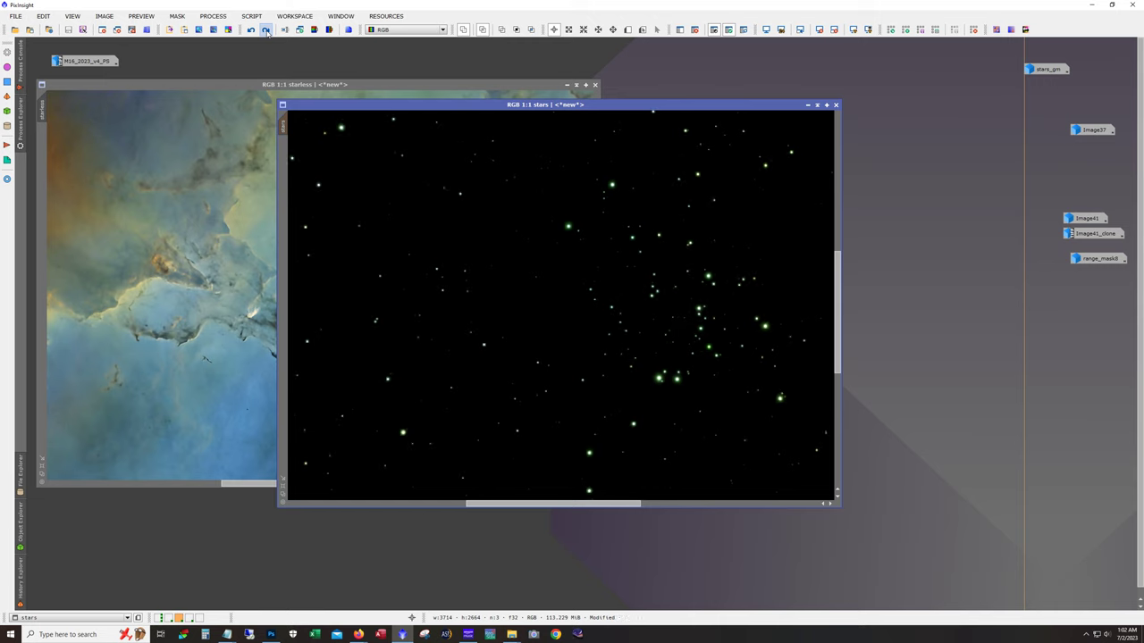
pyautogui.click(267, 31)
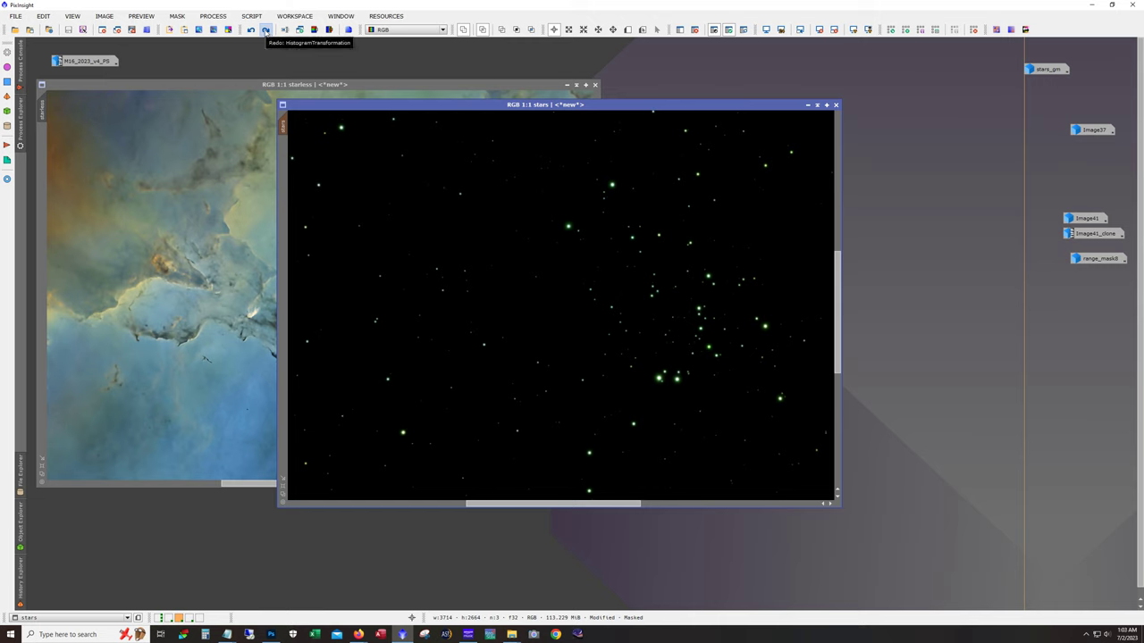
pyautogui.click(266, 31)
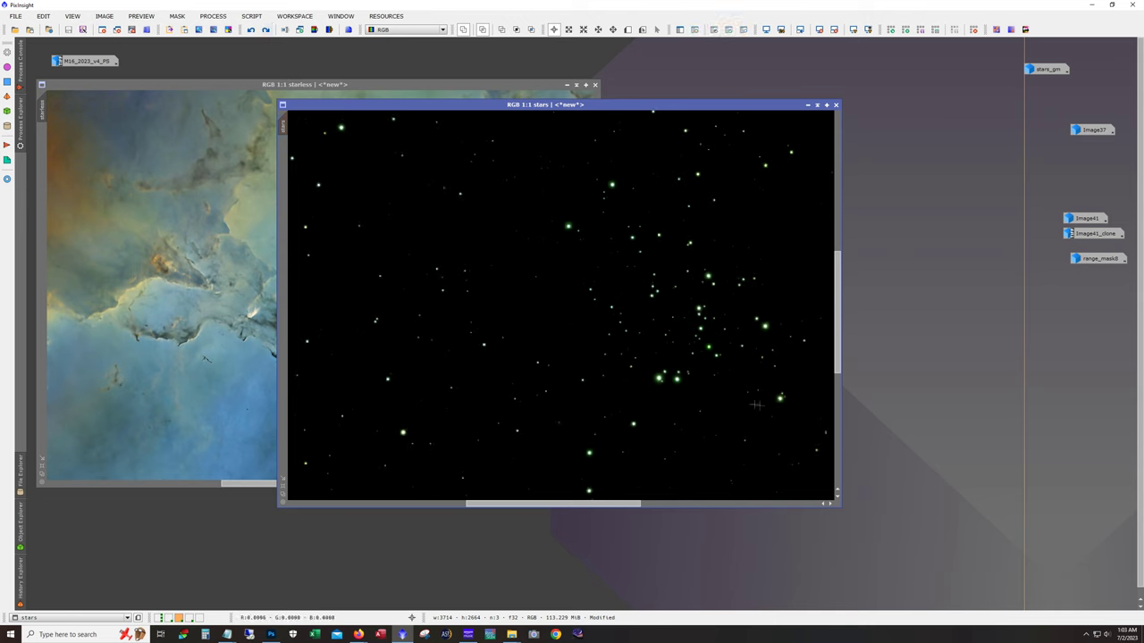
pyautogui.click(267, 31)
# Compare the white stretched stars with the inverted dark-on-white version, ending on white stars
pyautogui.click(266, 31)
pyautogui.click(266, 30)
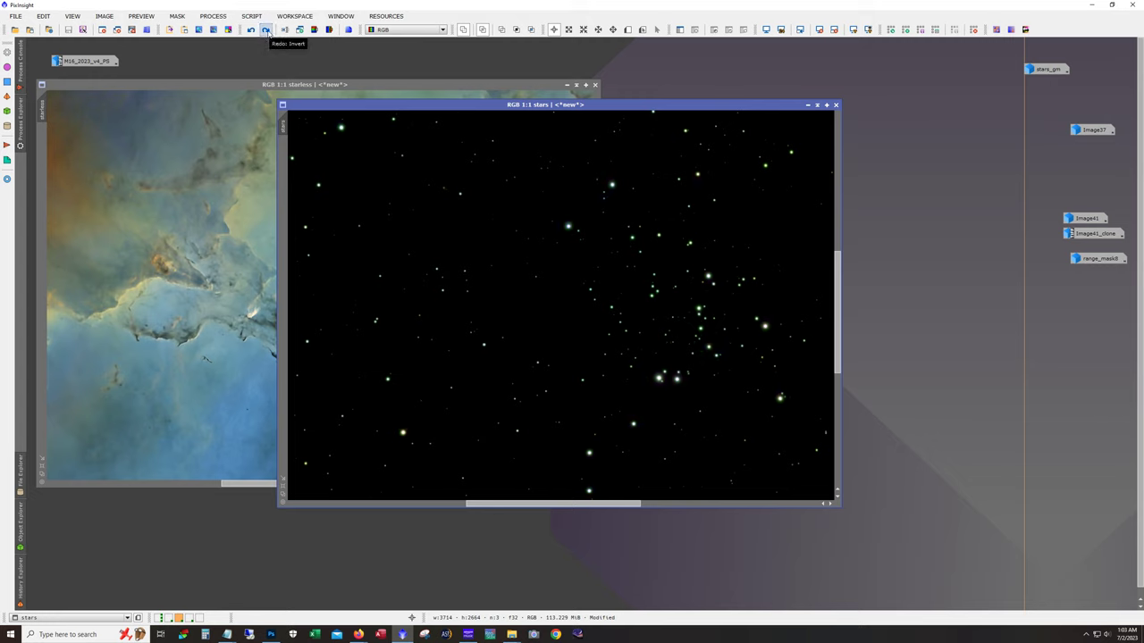
pyautogui.click(266, 30)
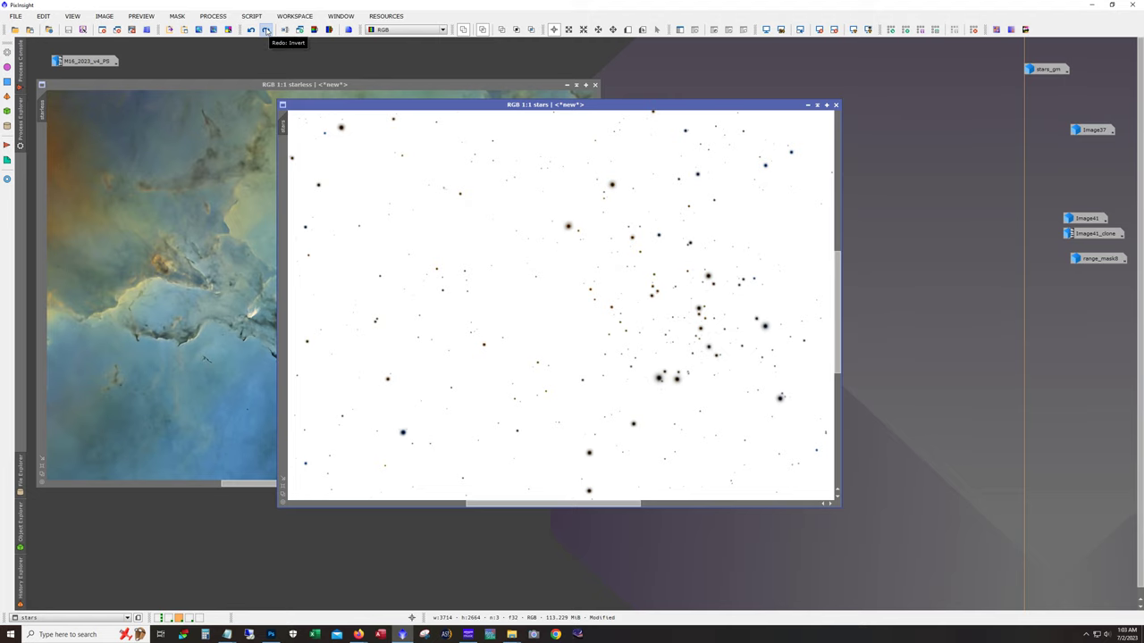
pyautogui.click(265, 30)
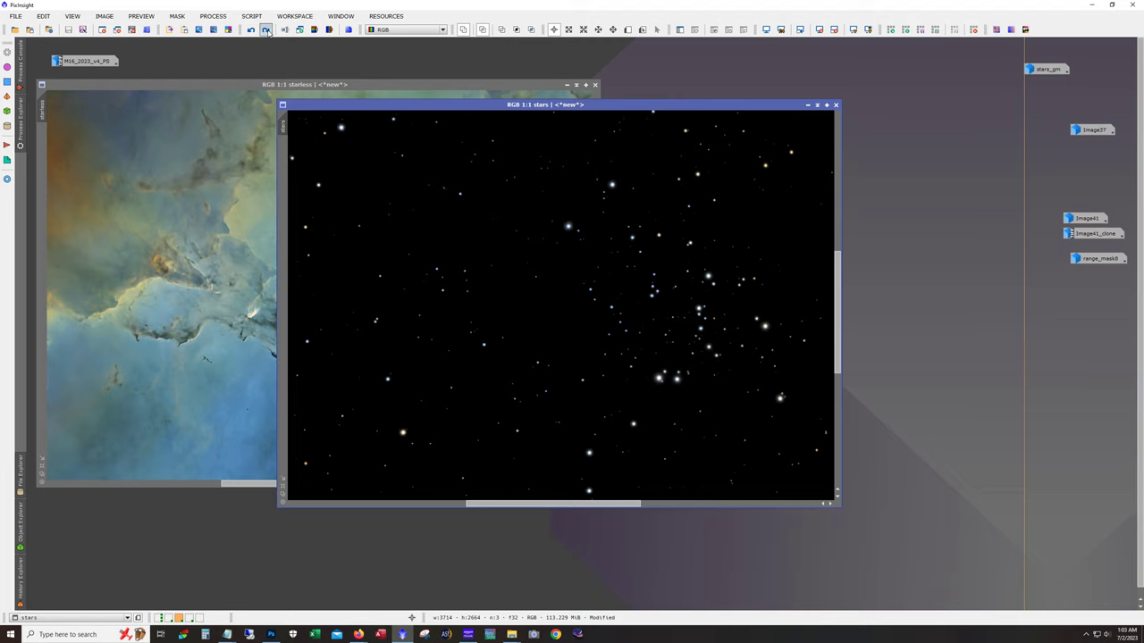
pyautogui.click(266, 30)
pyautogui.click(252, 30)
# Inspect the stars, invert once more and revert, ending on the masked stars with Preview01
pyautogui.scroll(-1, 489, 366)
pyautogui.scroll(2, 490, 367)
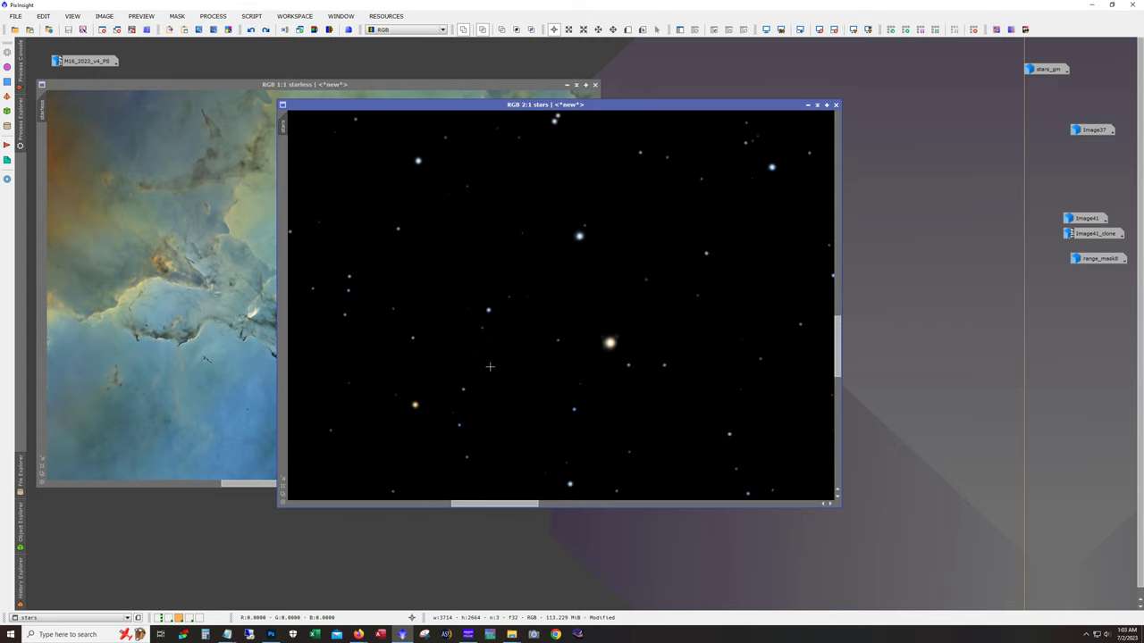
pyautogui.scroll(1, 620, 369)
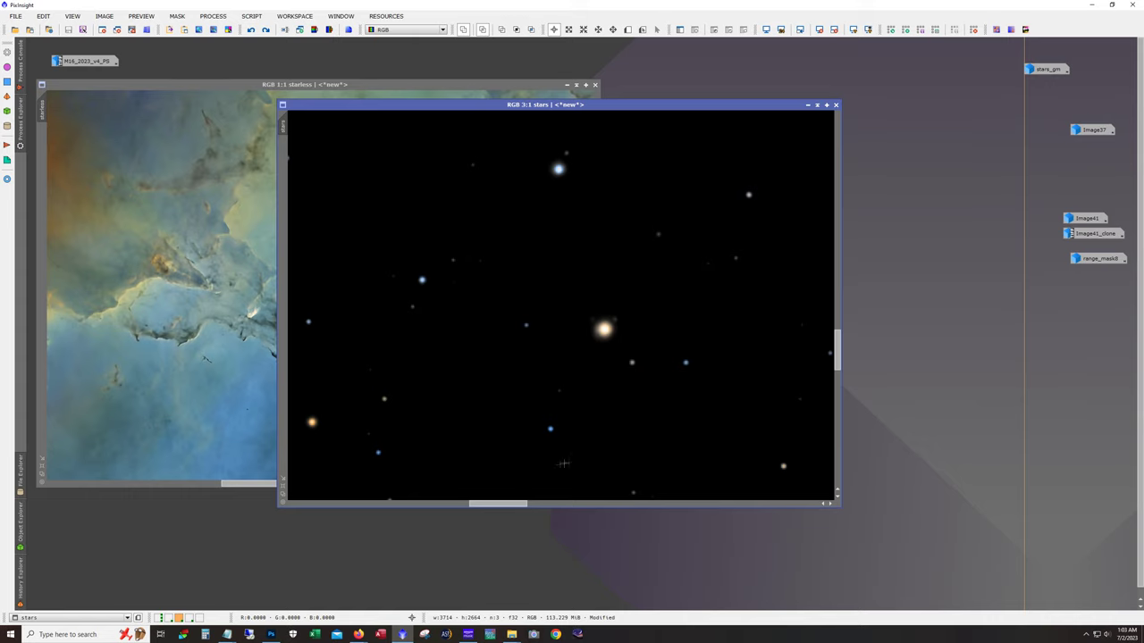
pyautogui.moveTo(518, 505)
pyautogui.mouseDown()
pyautogui.moveTo(467, 510)
pyautogui.moveTo(515, 515)
pyautogui.mouseUp()
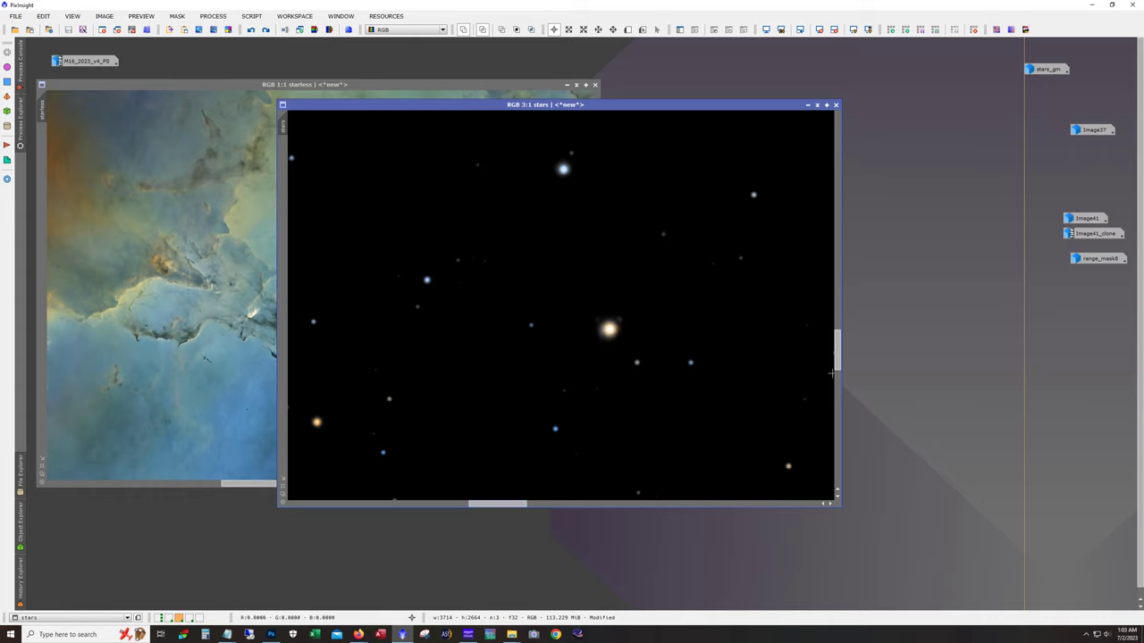
pyautogui.moveTo(839, 376); pyautogui.dragTo(837, 349)
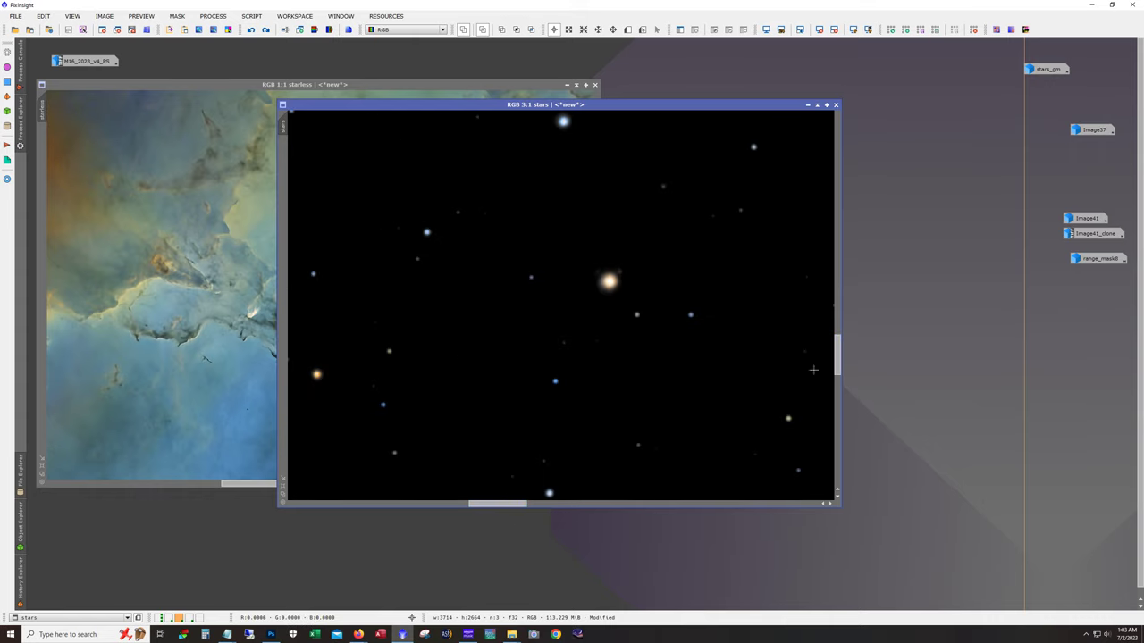
pyautogui.scroll(-1, 679, 330)
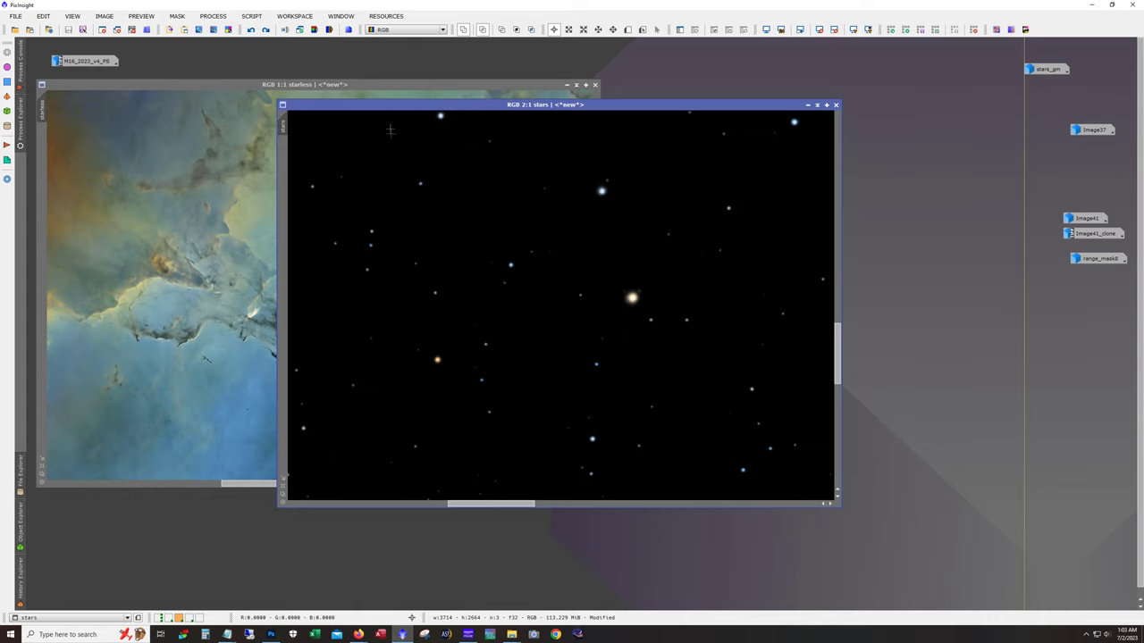
pyautogui.click(266, 29)
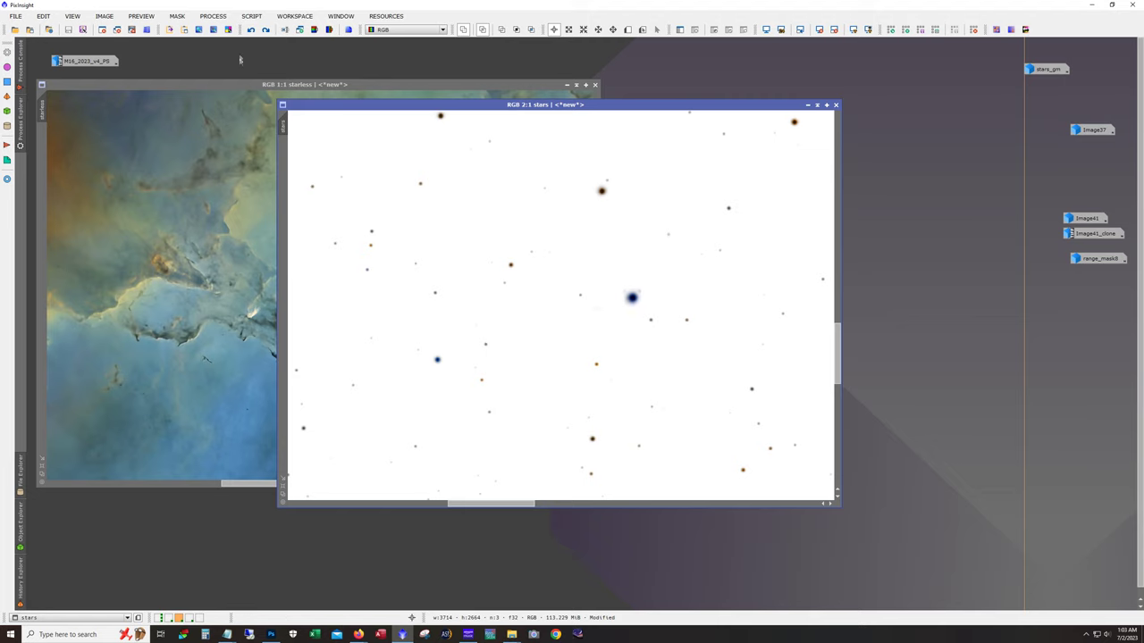
pyautogui.click(266, 29)
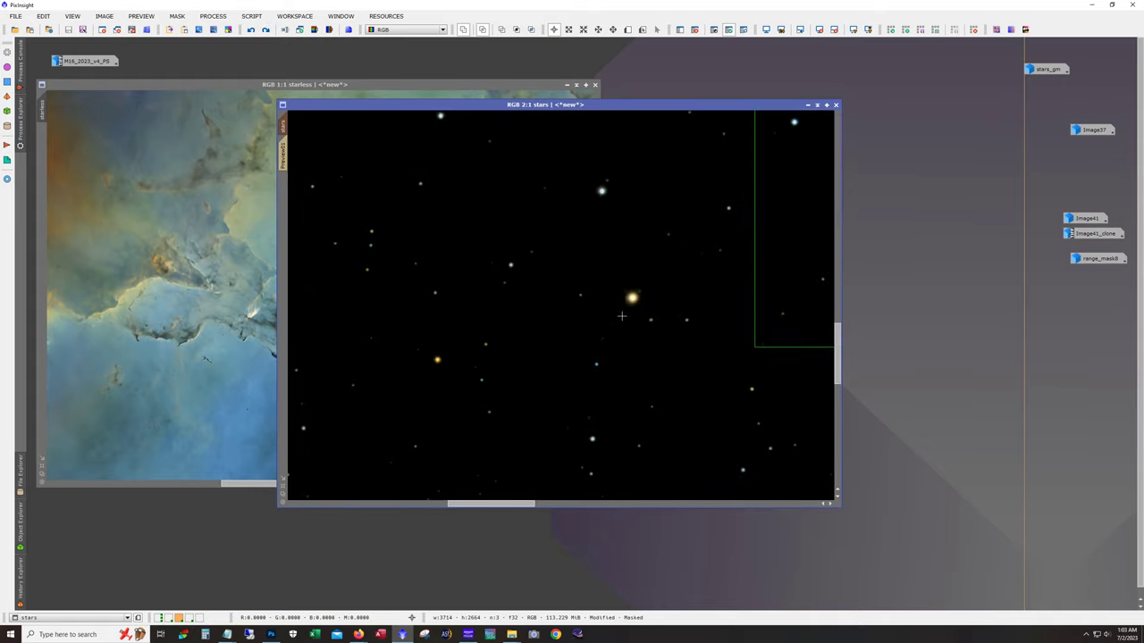
pyautogui.scroll(1, 650, 308)
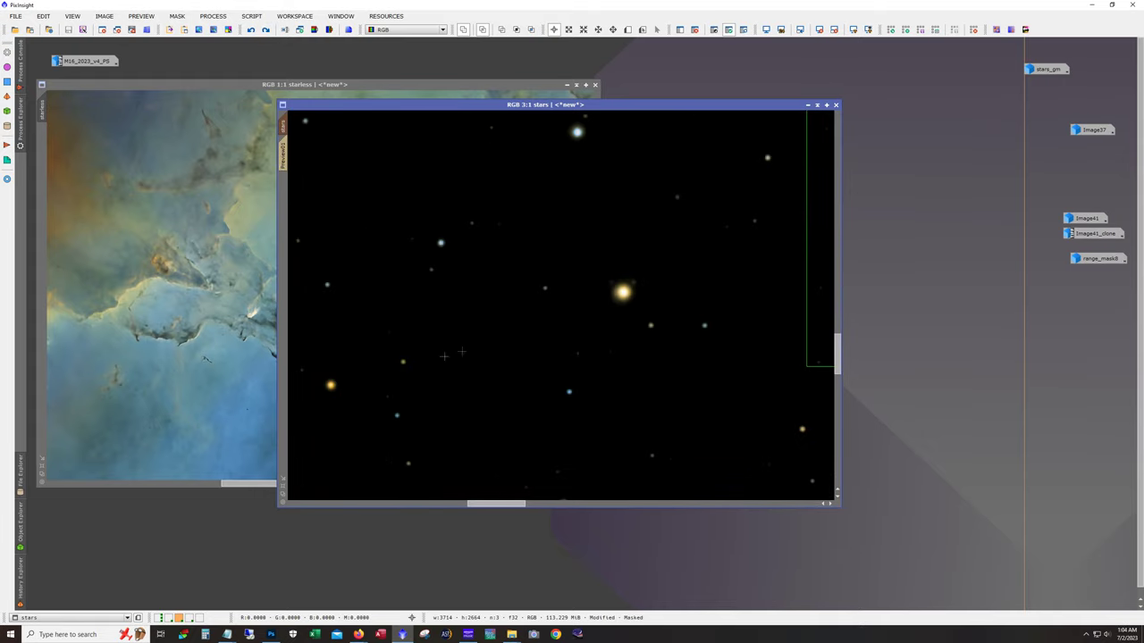
pyautogui.scroll(-3, 434, 378)
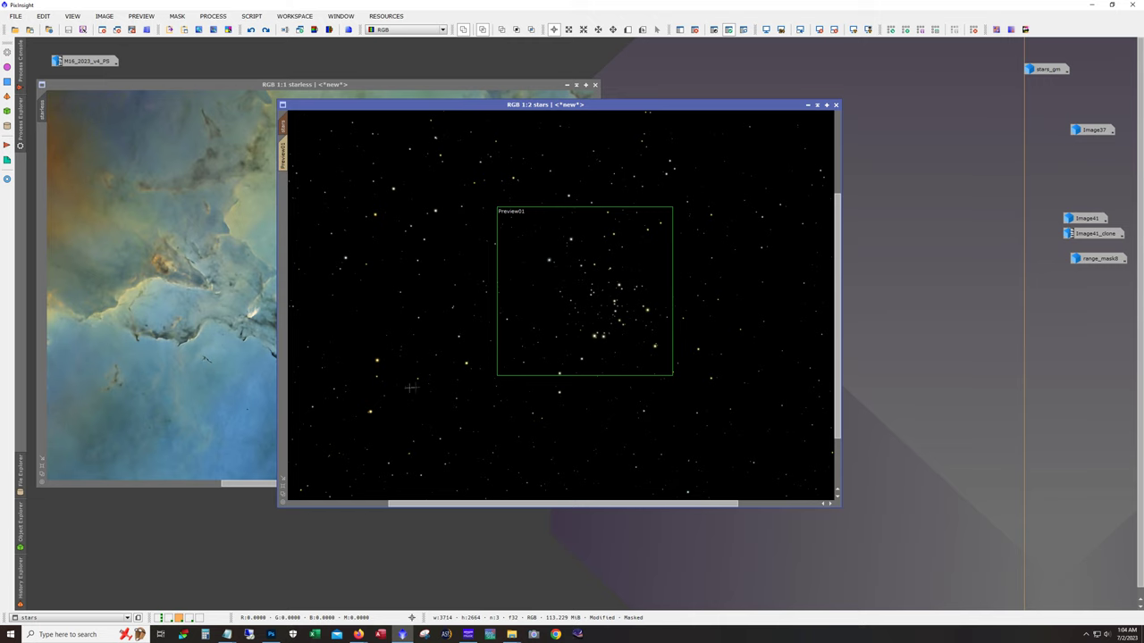
pyautogui.scroll(-1, 370, 389)
pyautogui.scroll(2, 597, 350)
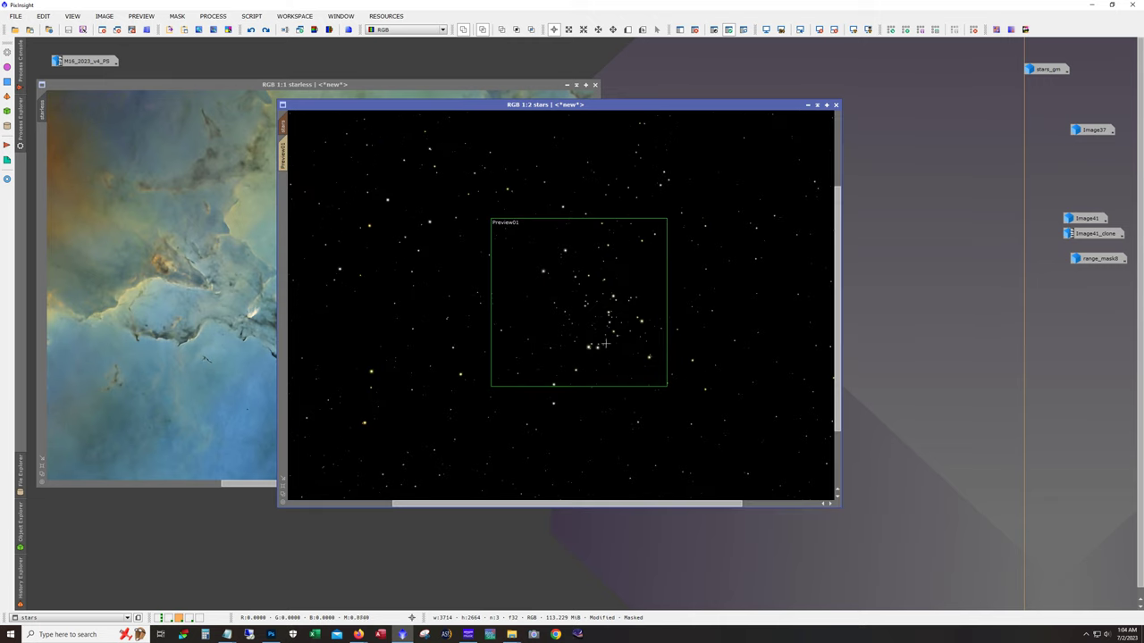
pyautogui.scroll(-2, 598, 356)
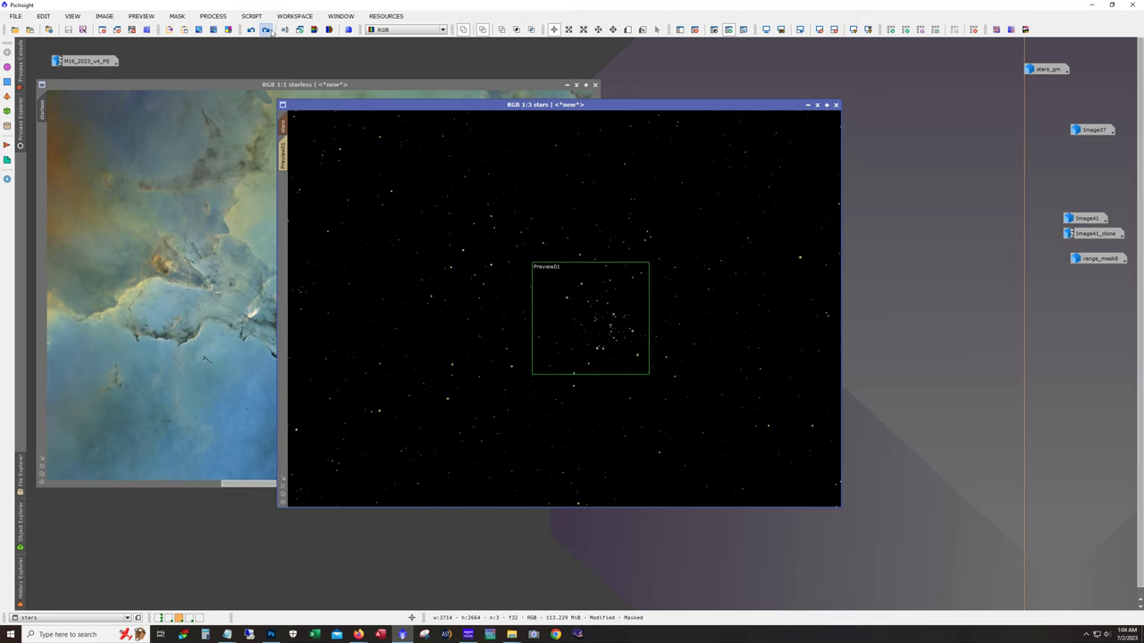
pyautogui.scroll(2, 601, 346)
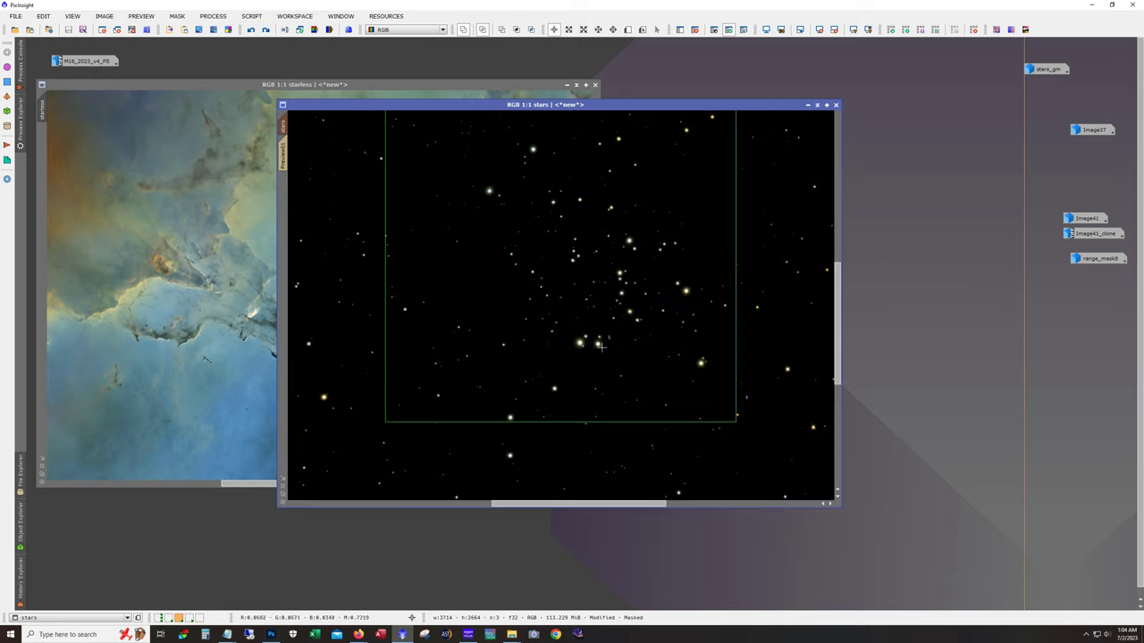
pyautogui.scroll(2, 602, 347)
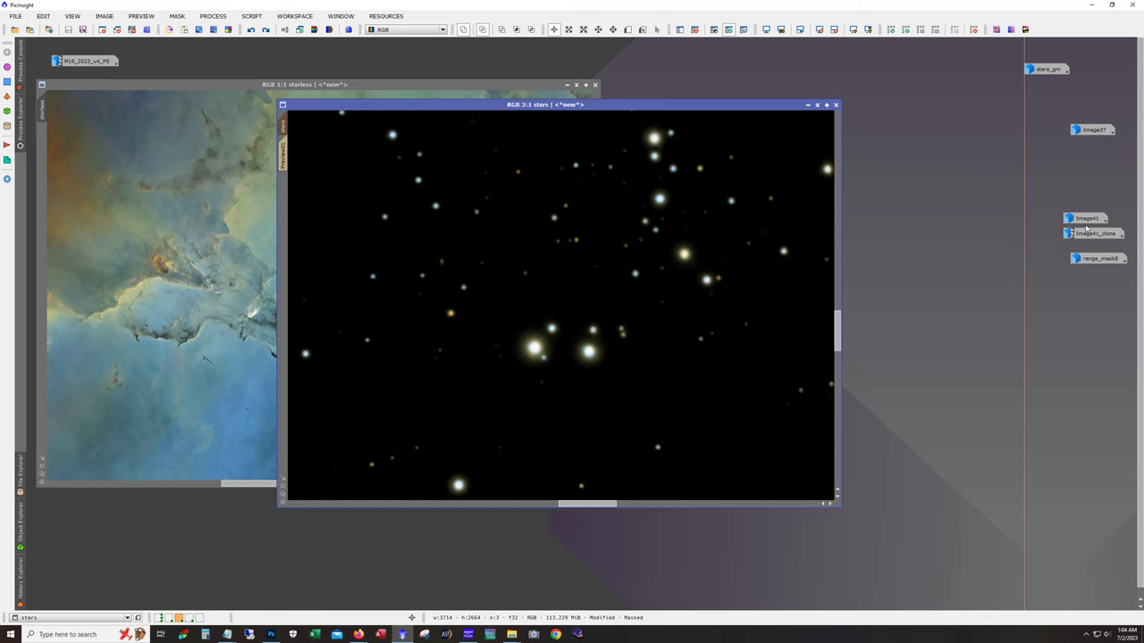
pyautogui.doubleClick(1091, 129)
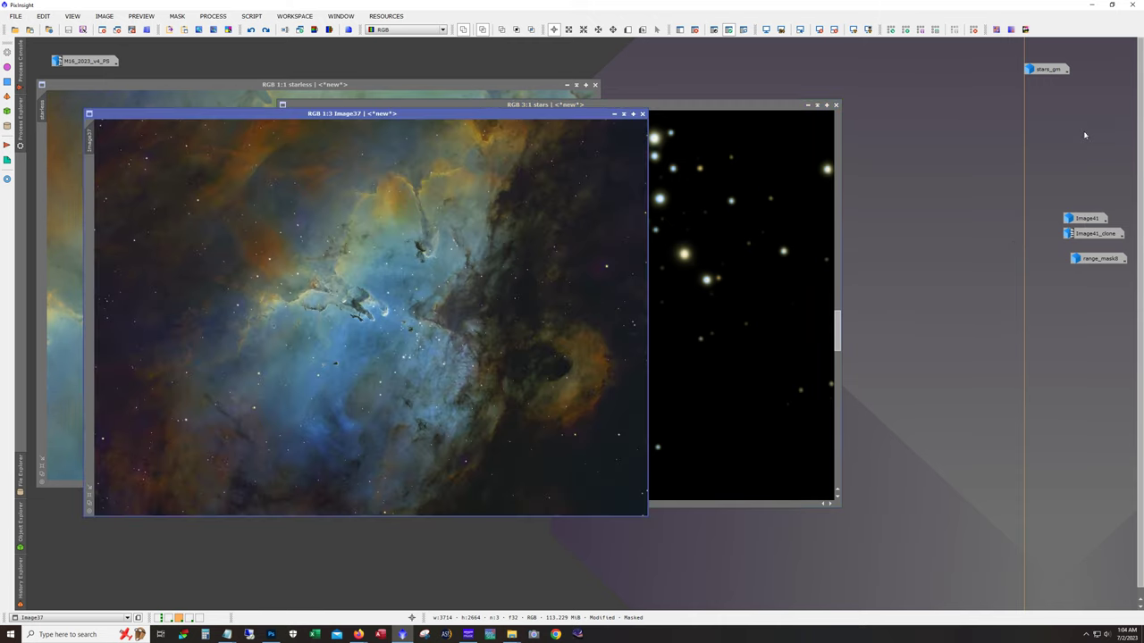
pyautogui.scroll(4, 415, 428)
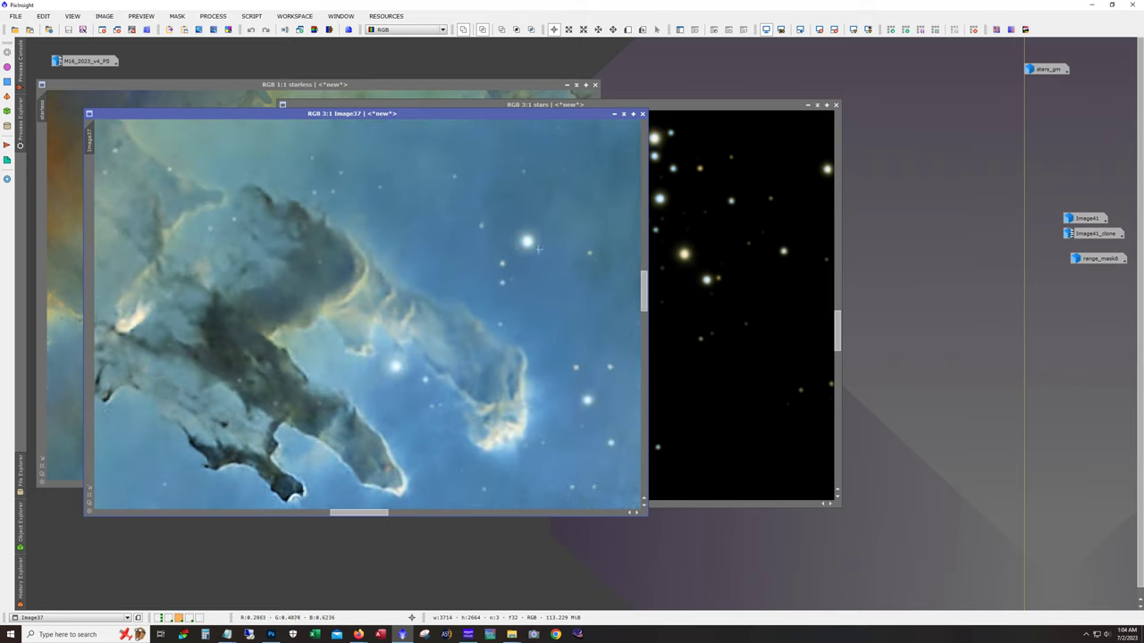
pyautogui.click(613, 114)
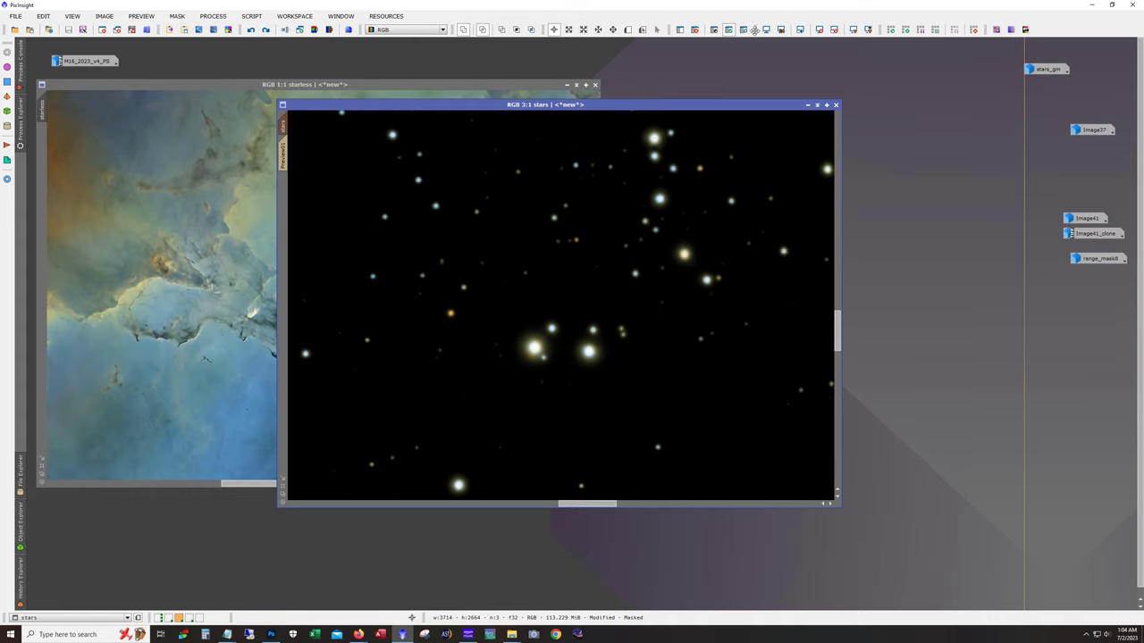
pyautogui.click(745, 31)
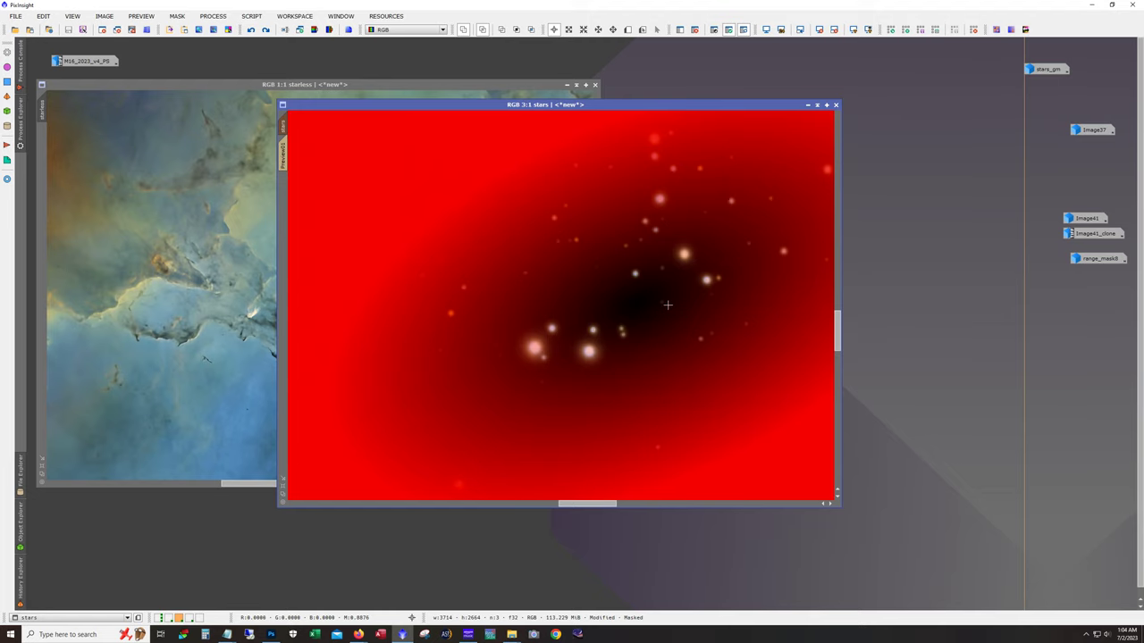
# Hide the mask overlay and redo the step that shrinks and dims bright stars
pyautogui.scroll(-1, 670, 304)
pyautogui.scroll(1, 637, 319)
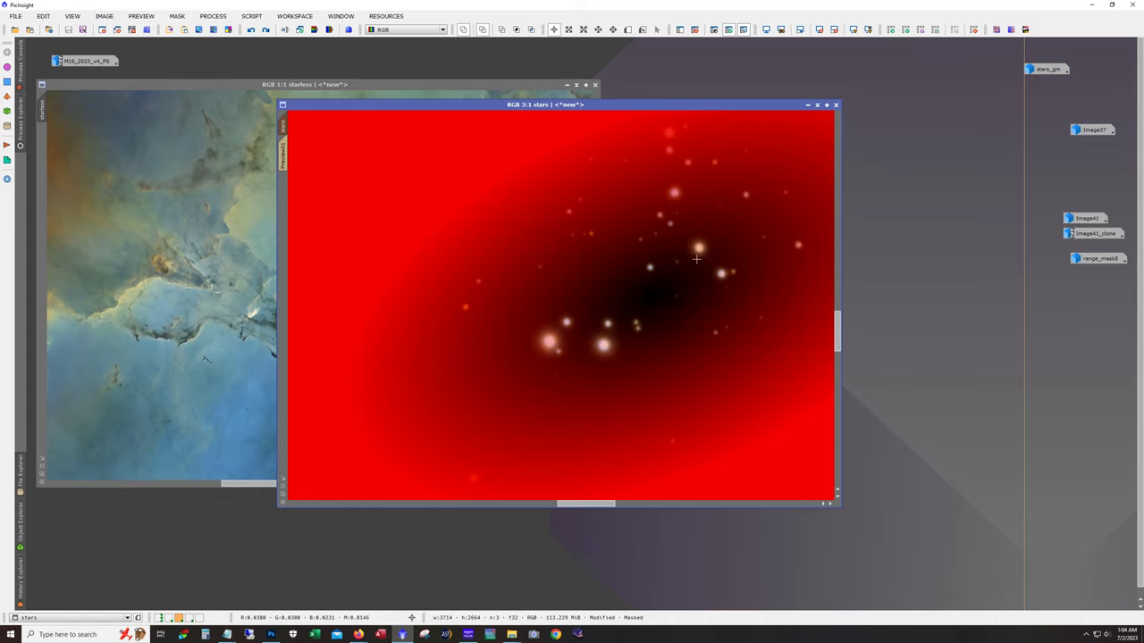
pyautogui.click(741, 30)
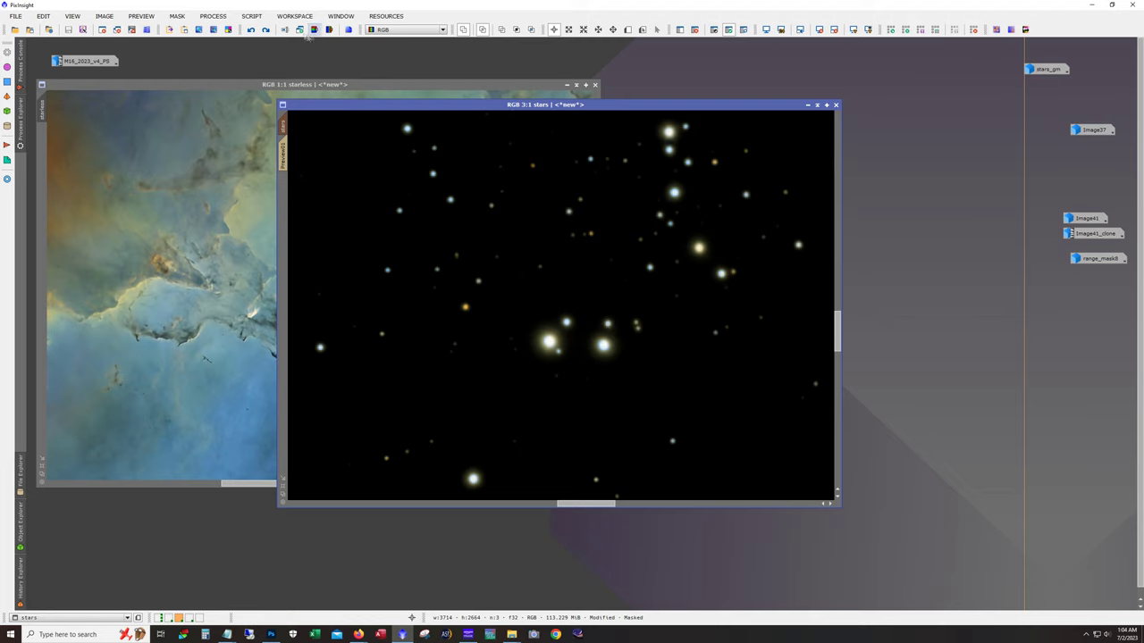
pyautogui.click(265, 30)
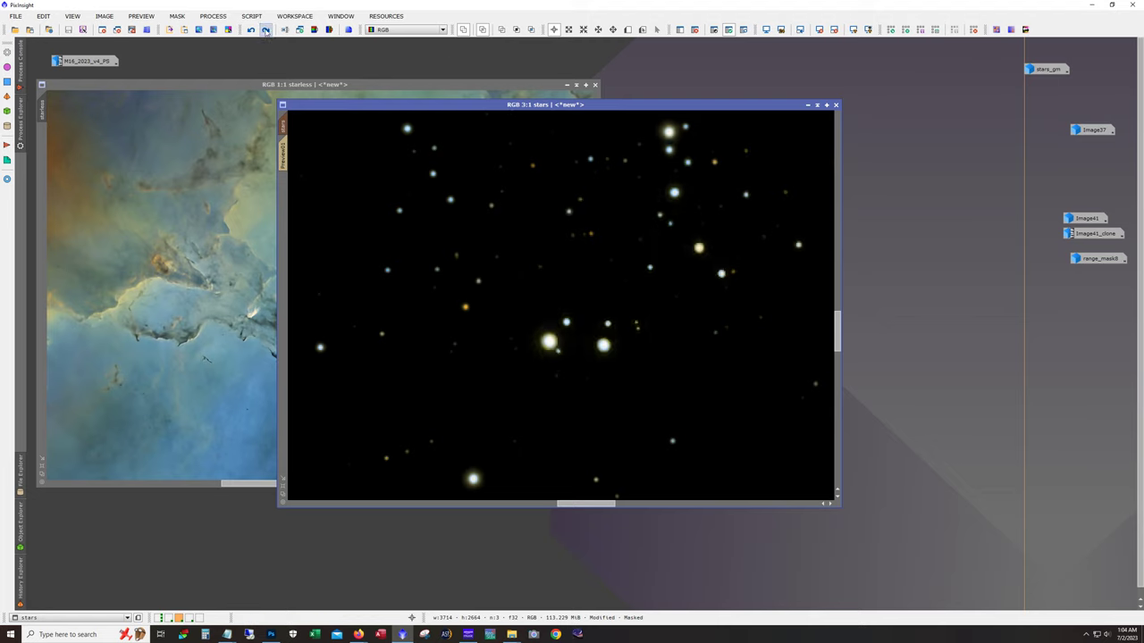
# Revert that star-shrinking change and minimise the stars image to an icon
pyautogui.scroll(-1, 539, 320)
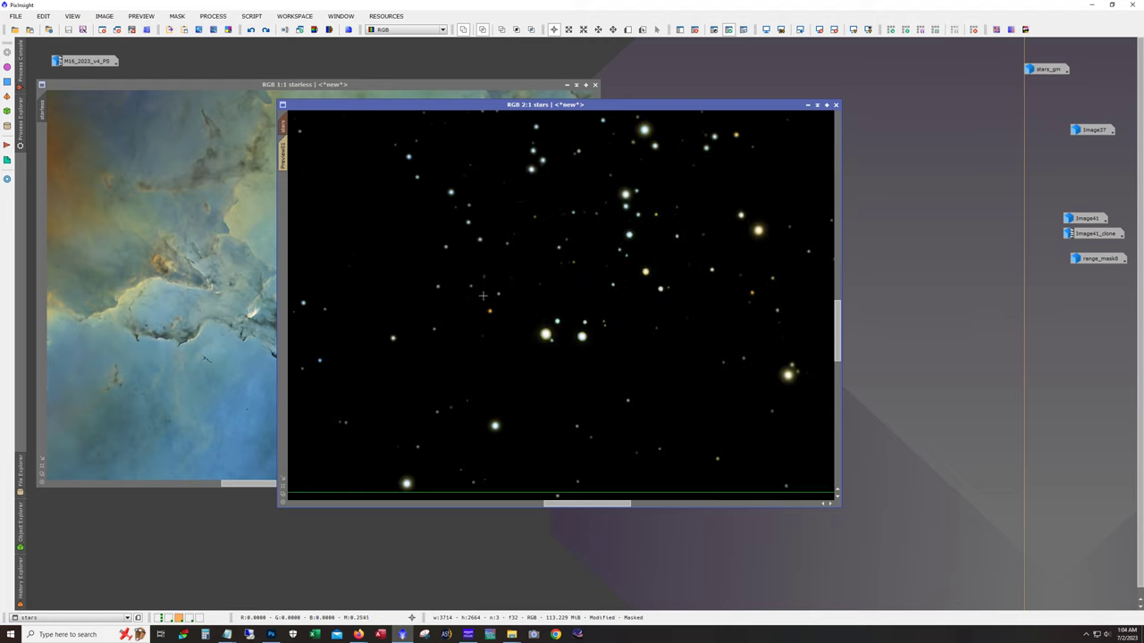
pyautogui.scroll(-1, 483, 295)
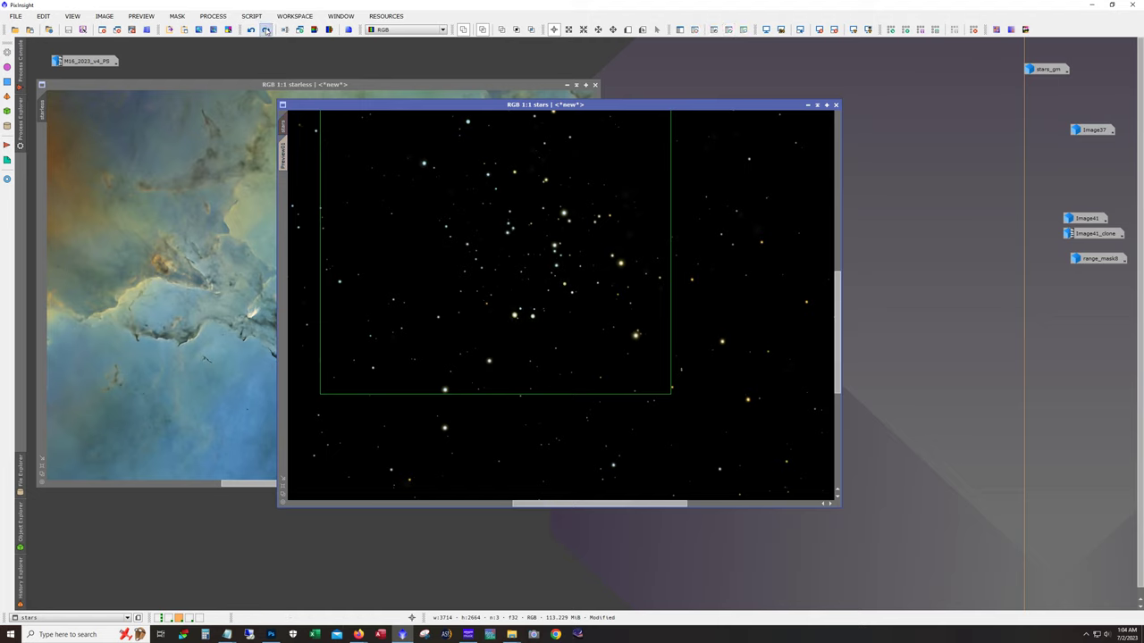
pyautogui.scroll(2, 564, 315)
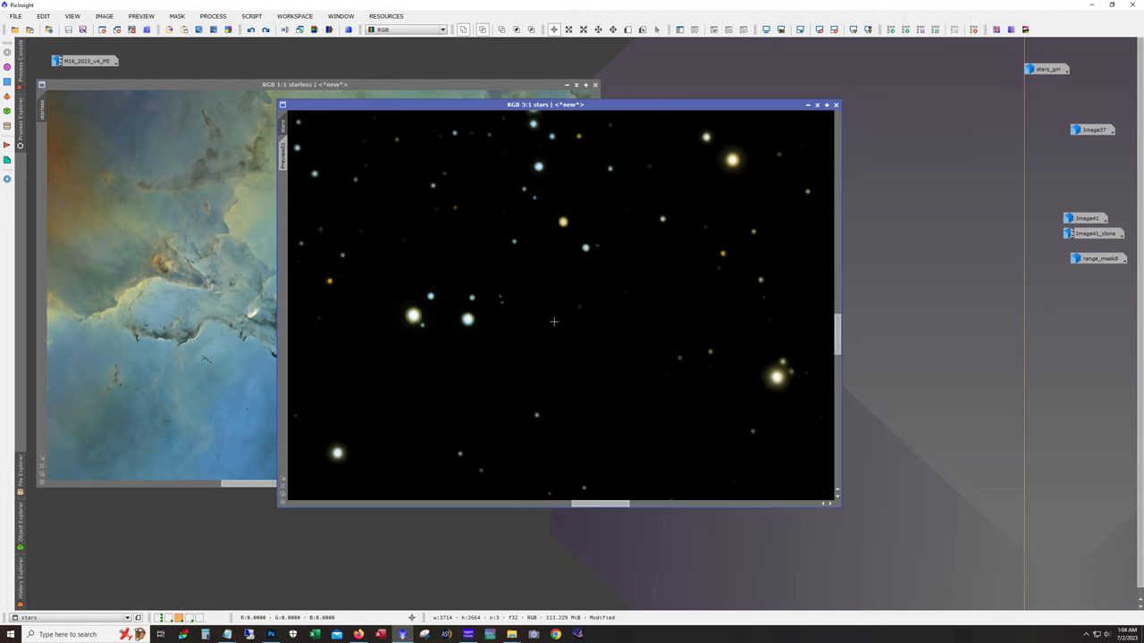
pyautogui.scroll(-1, 481, 329)
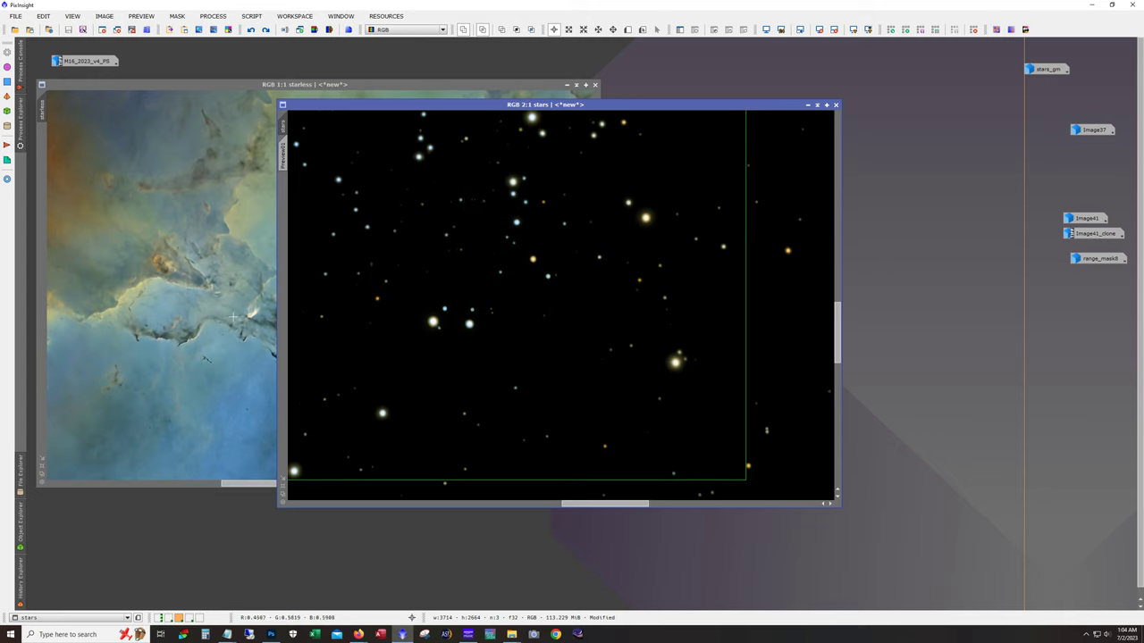
pyautogui.click(267, 32)
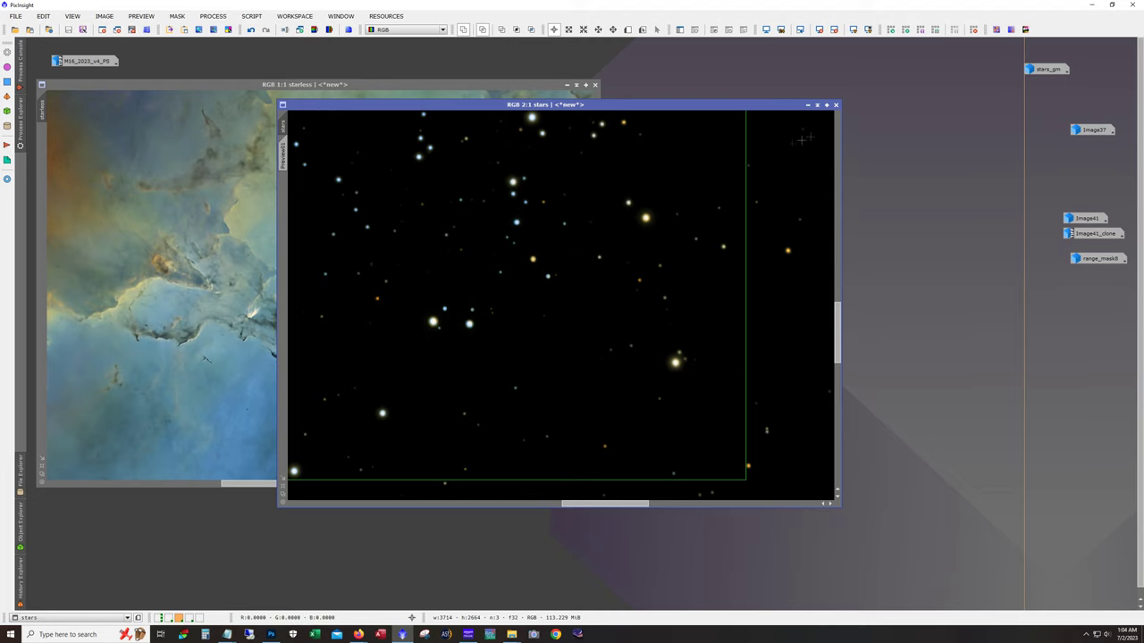
pyautogui.click(808, 106)
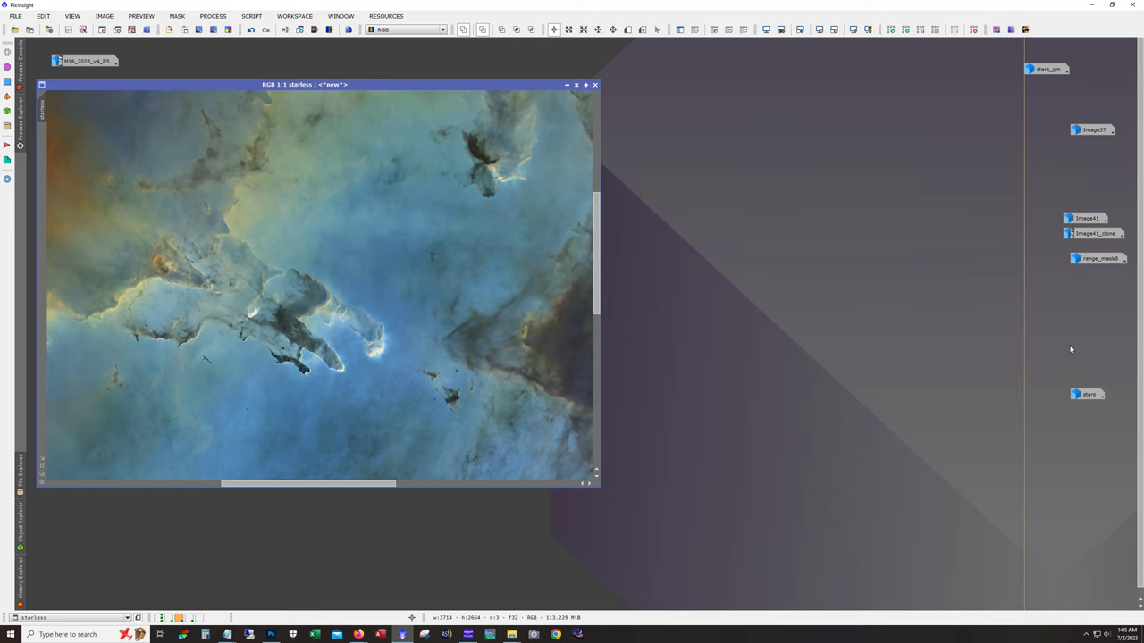
# Open Image41_clone for comparison, then iconise it and the starless image
pyautogui.doubleClick(1092, 232)
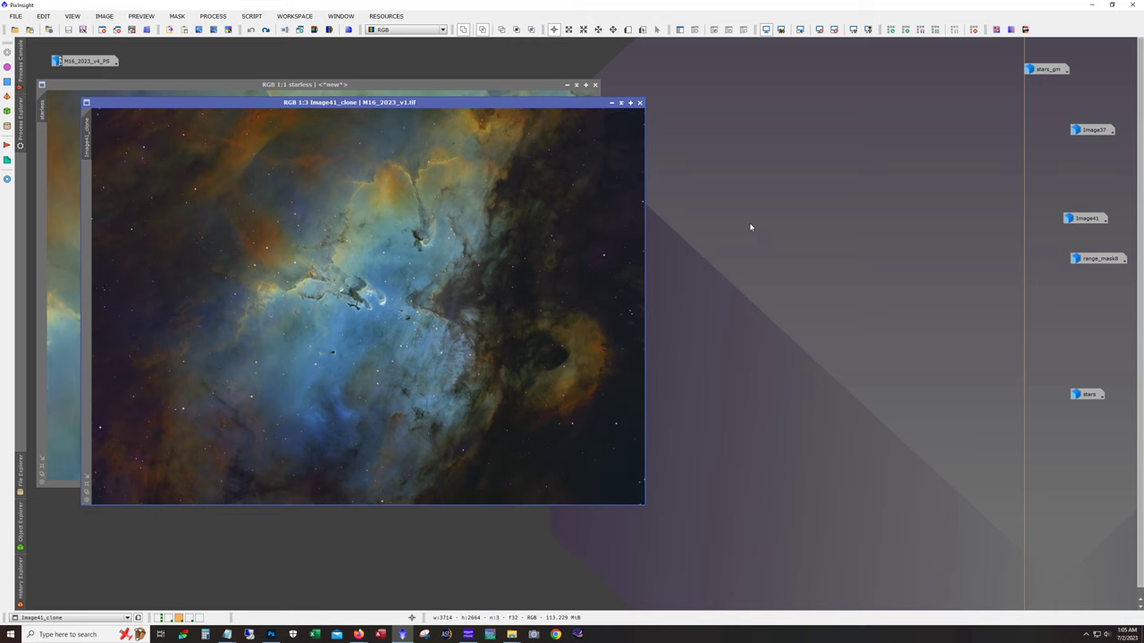
pyautogui.click(611, 102)
pyautogui.click(566, 85)
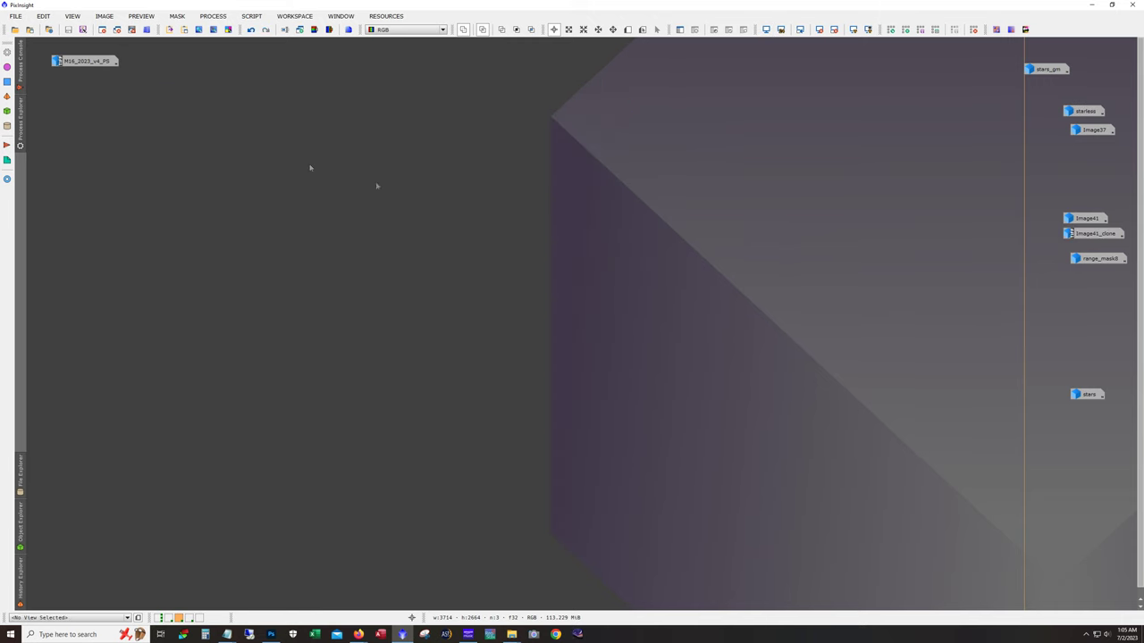
# Open M16_2023_v4_PS, nudge its window left, and switch to Photoshop
pyautogui.doubleClick(91, 60)
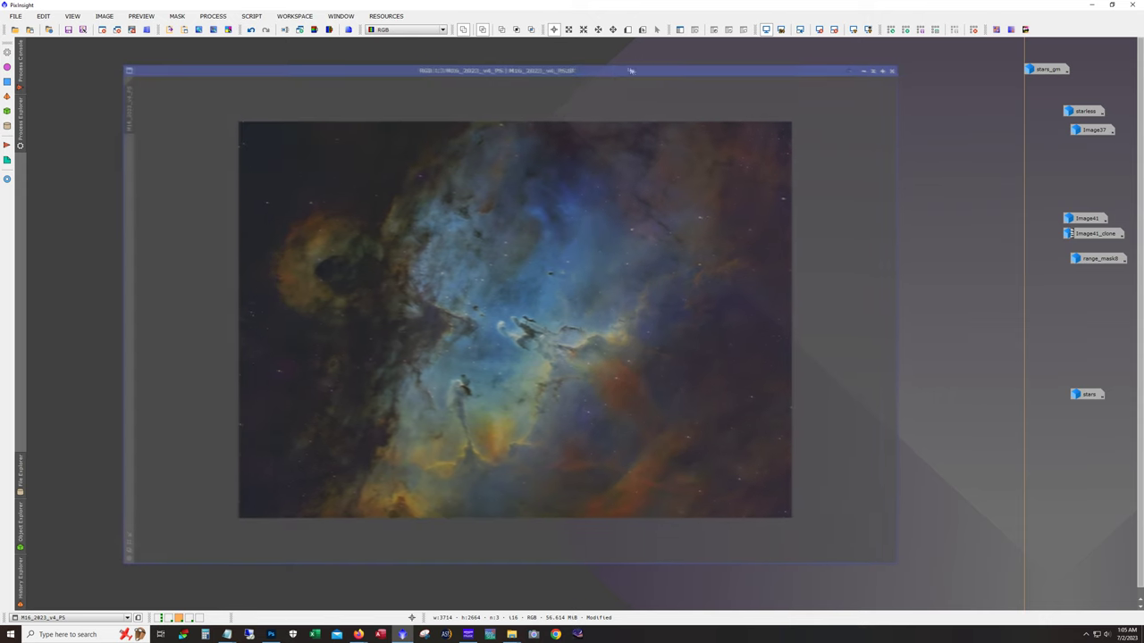
pyautogui.moveTo(630, 71); pyautogui.dragTo(615, 68)
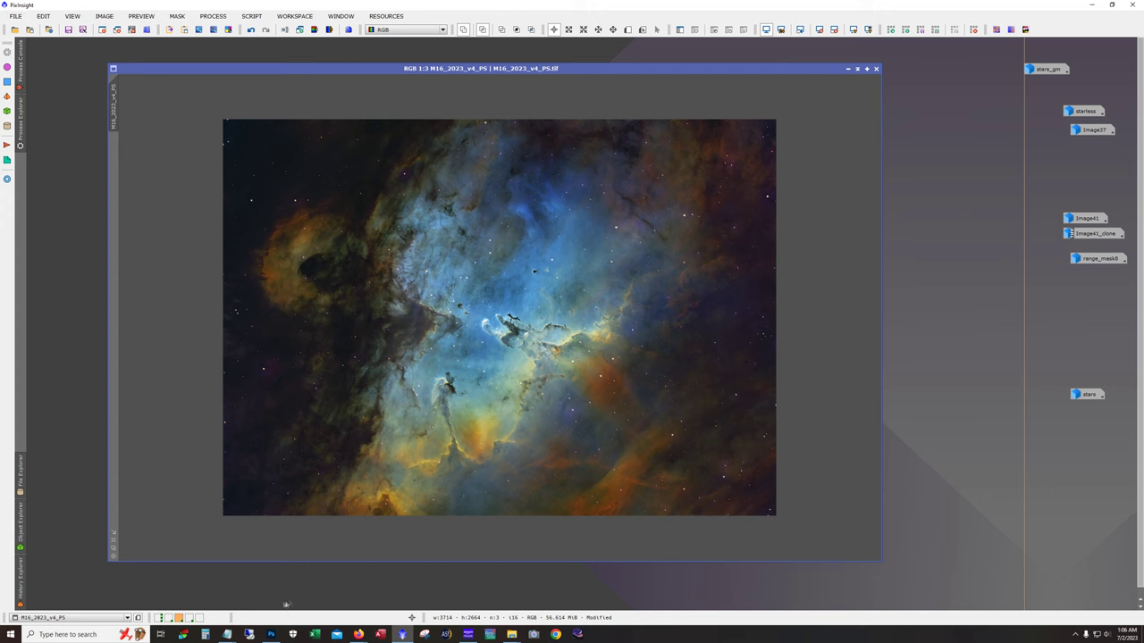
pyautogui.click(271, 634)
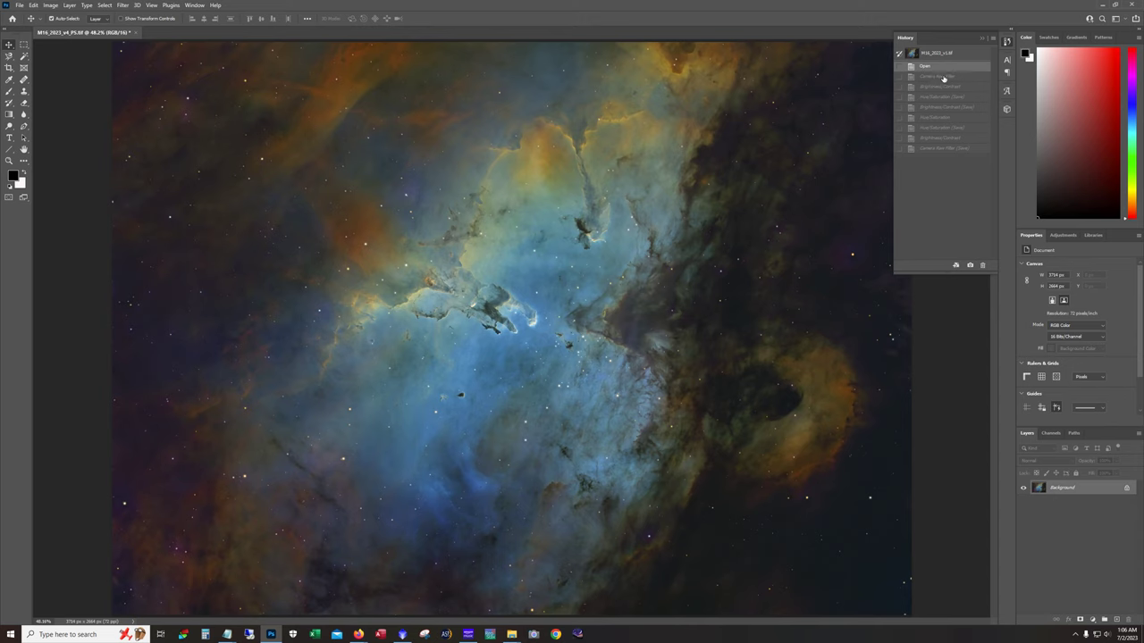
# Step the M16 image through Camera Raw Filter, Brightness/Contrast and Hue/Saturation (Save), ending at Brightness/Contrast (Save)
pyautogui.click(943, 77)
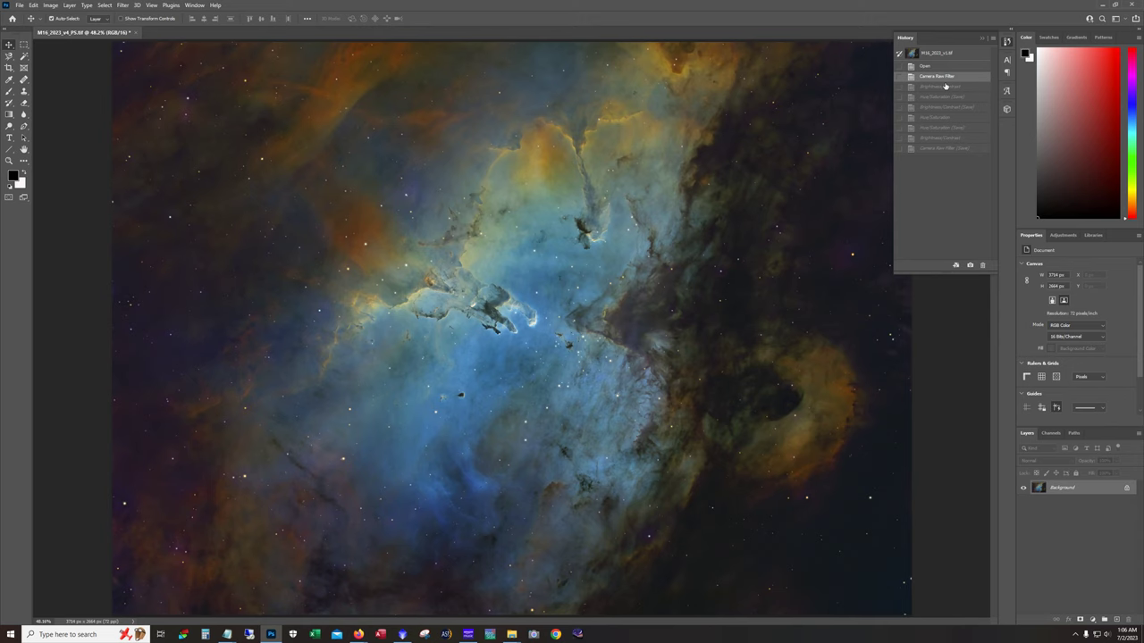
pyautogui.click(945, 87)
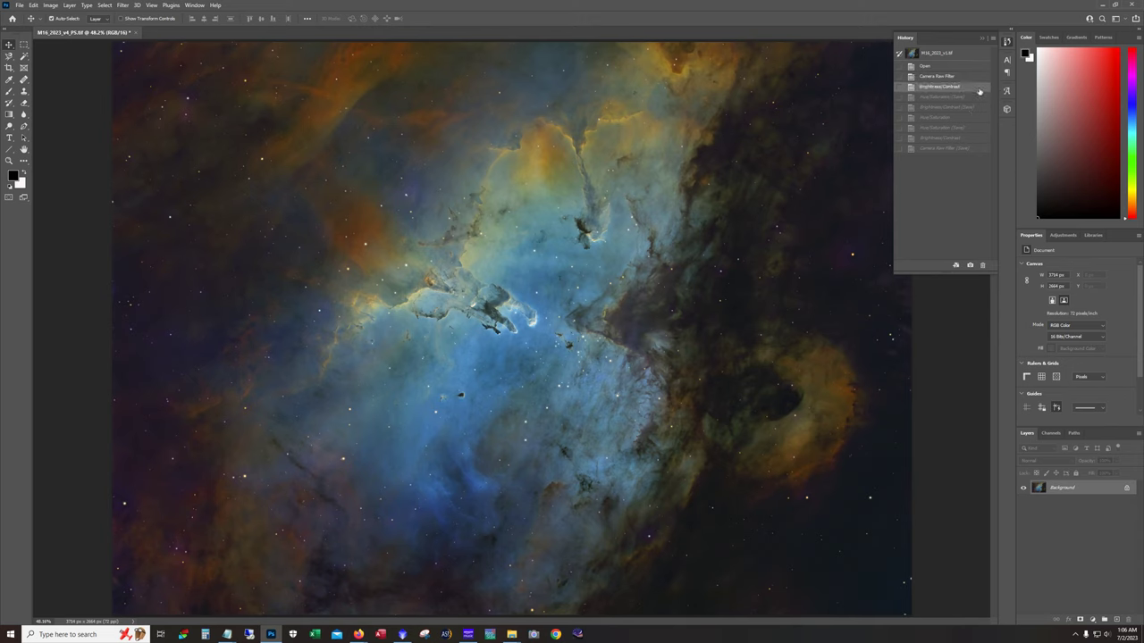
pyautogui.click(945, 97)
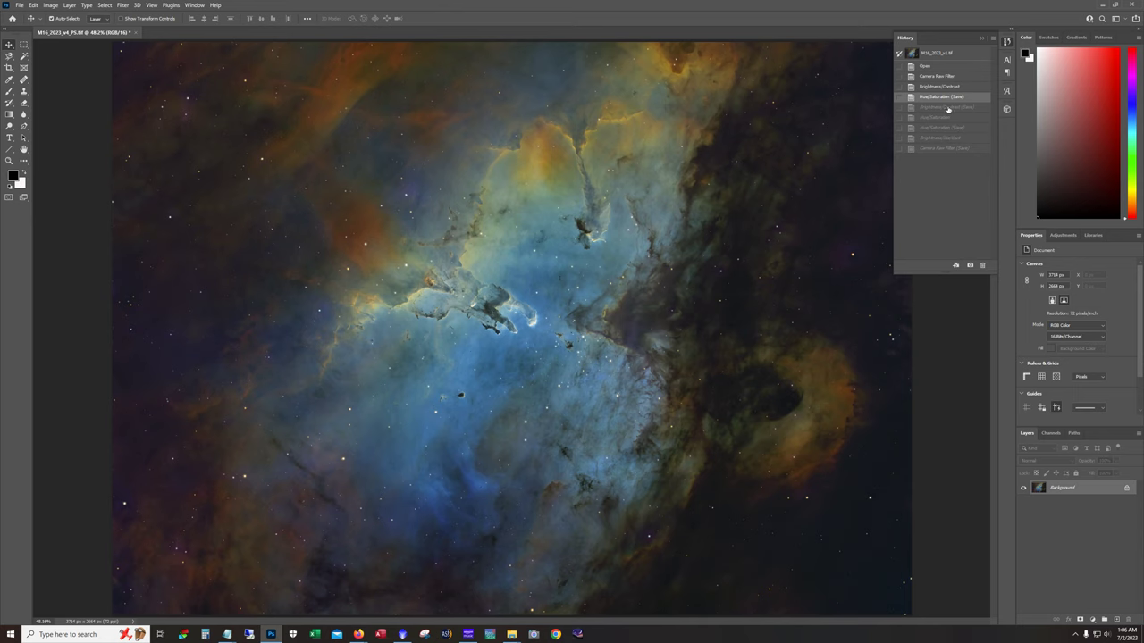
pyautogui.click(947, 107)
pyautogui.click(939, 98)
pyautogui.click(941, 107)
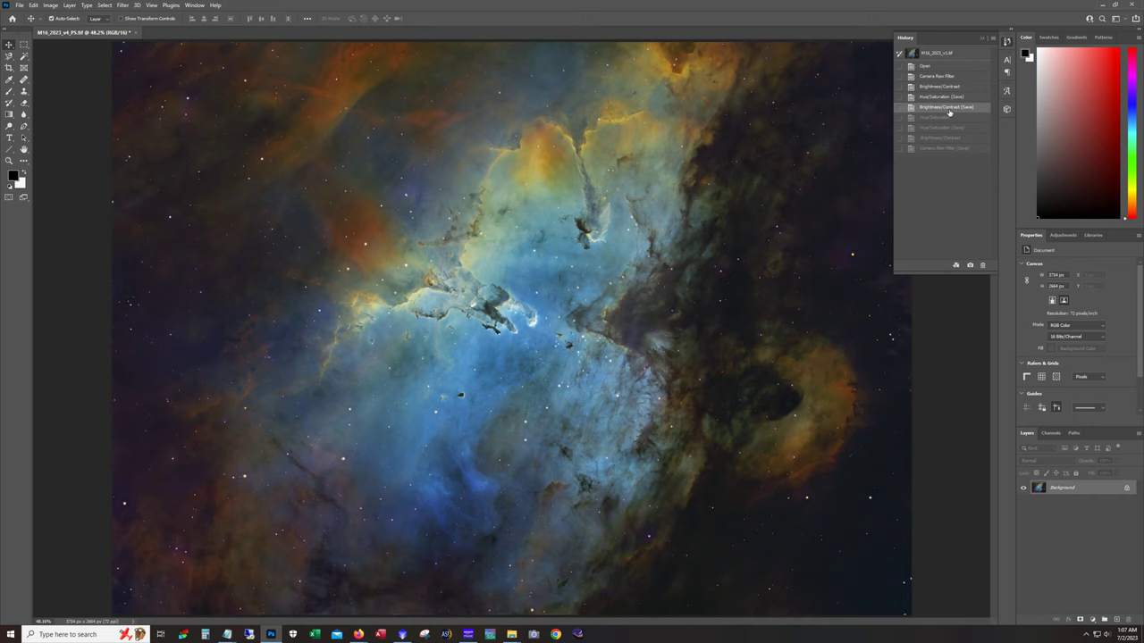
# Compare the later Hue/Saturation states against the saved Brightness/Contrast state
pyautogui.click(953, 118)
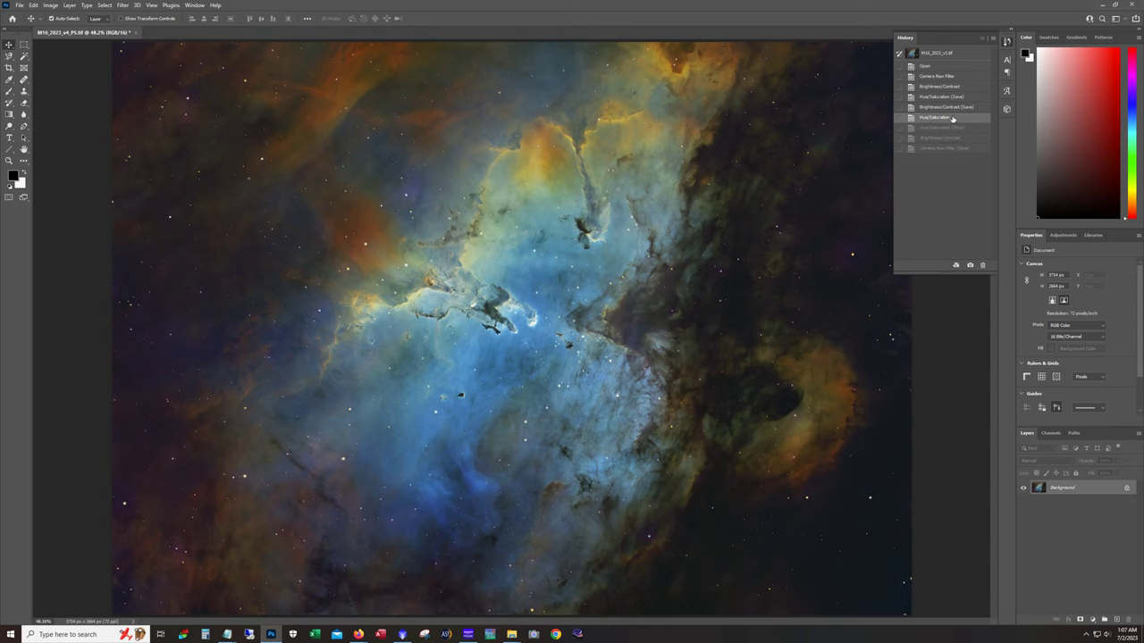
pyautogui.click(950, 130)
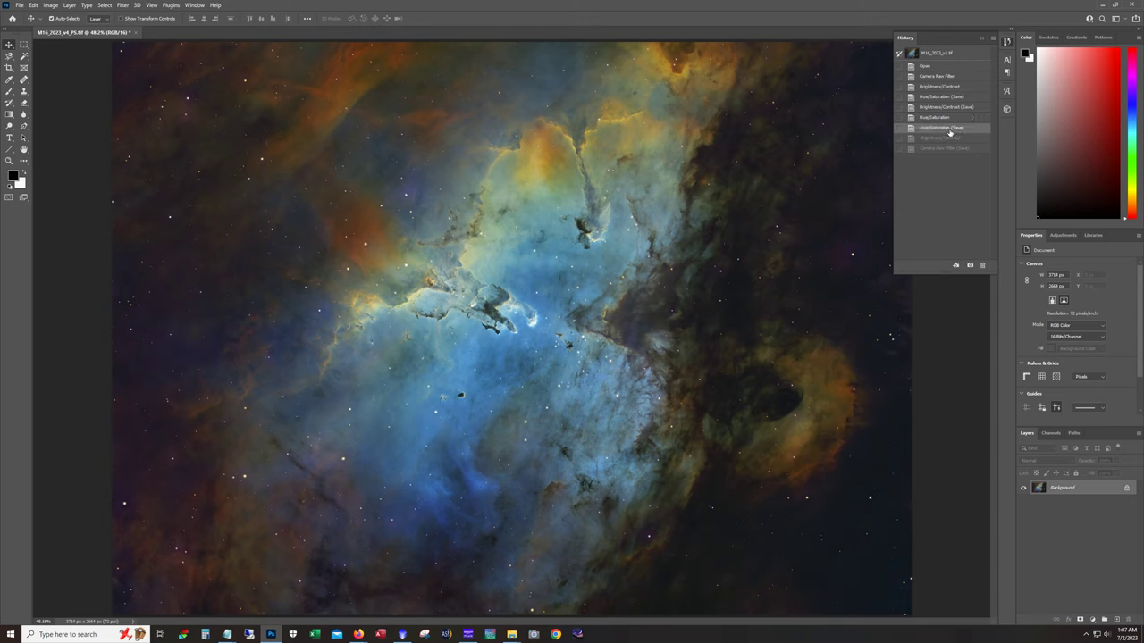
pyautogui.click(949, 121)
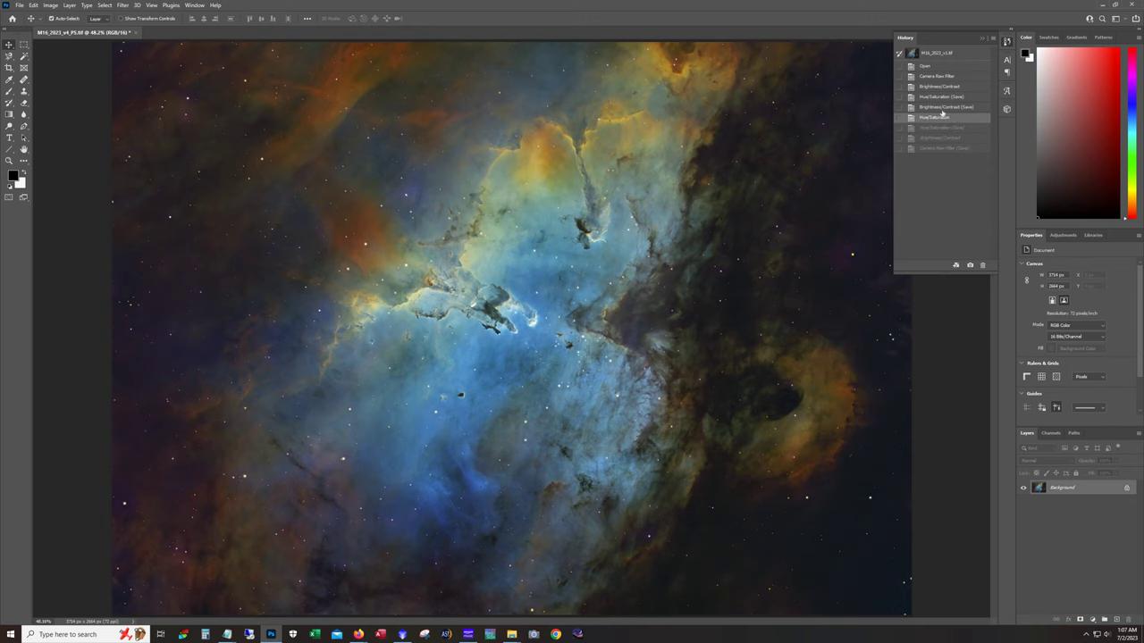
pyautogui.click(942, 108)
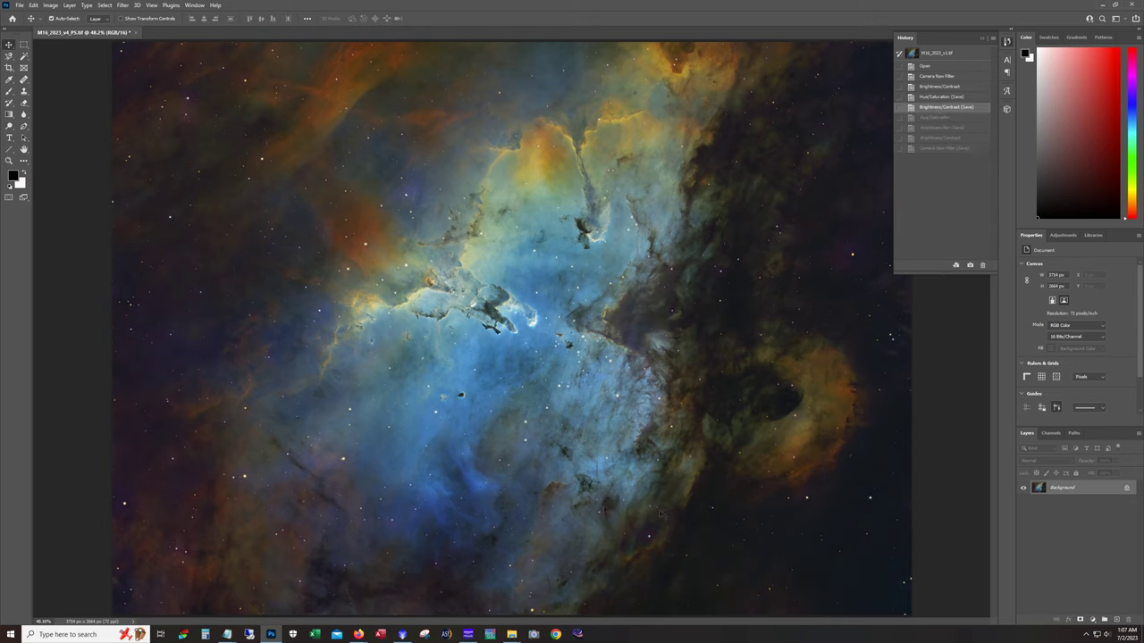
# Step forward through the remaining edits to Camera Raw Filter (Save), then switch back to PixInsight
pyautogui.click(936, 118)
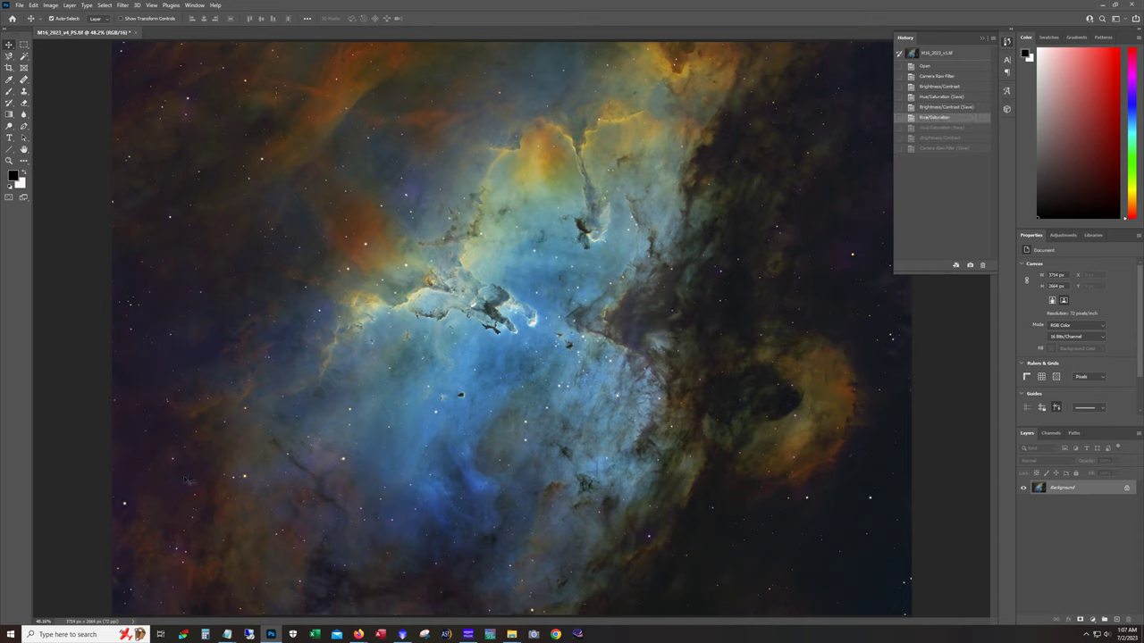
pyautogui.click(938, 128)
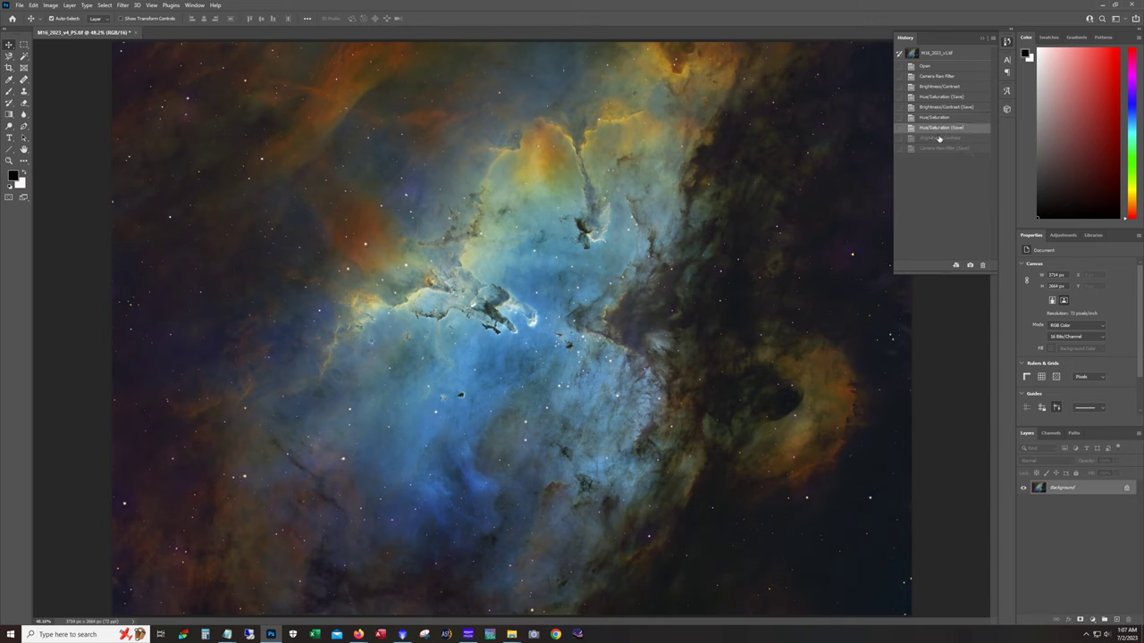
pyautogui.click(938, 139)
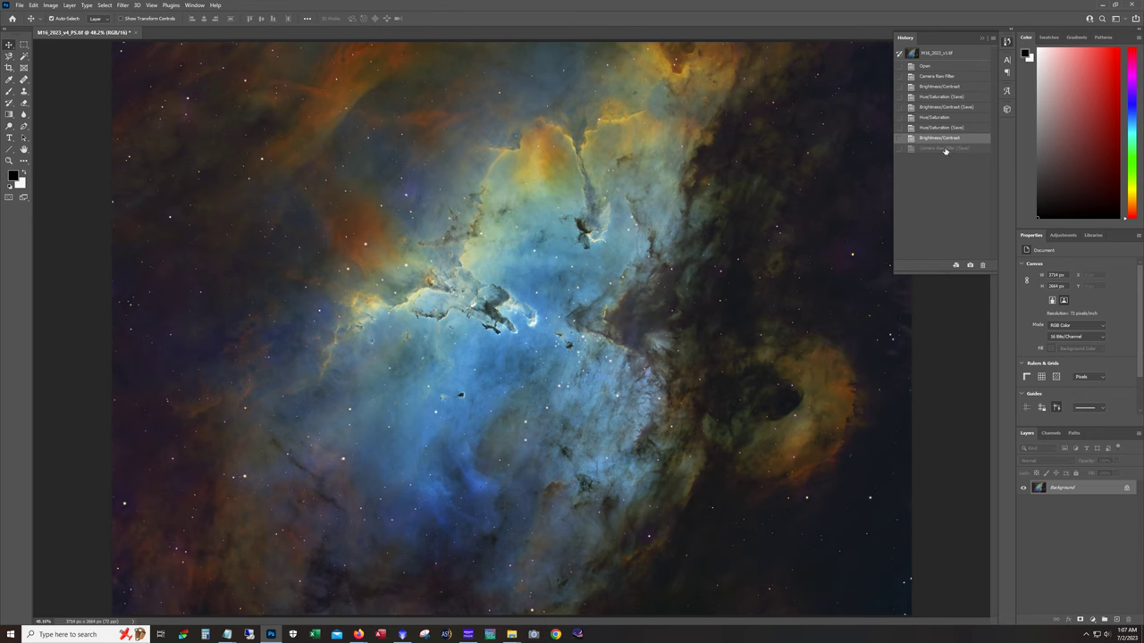
pyautogui.click(945, 149)
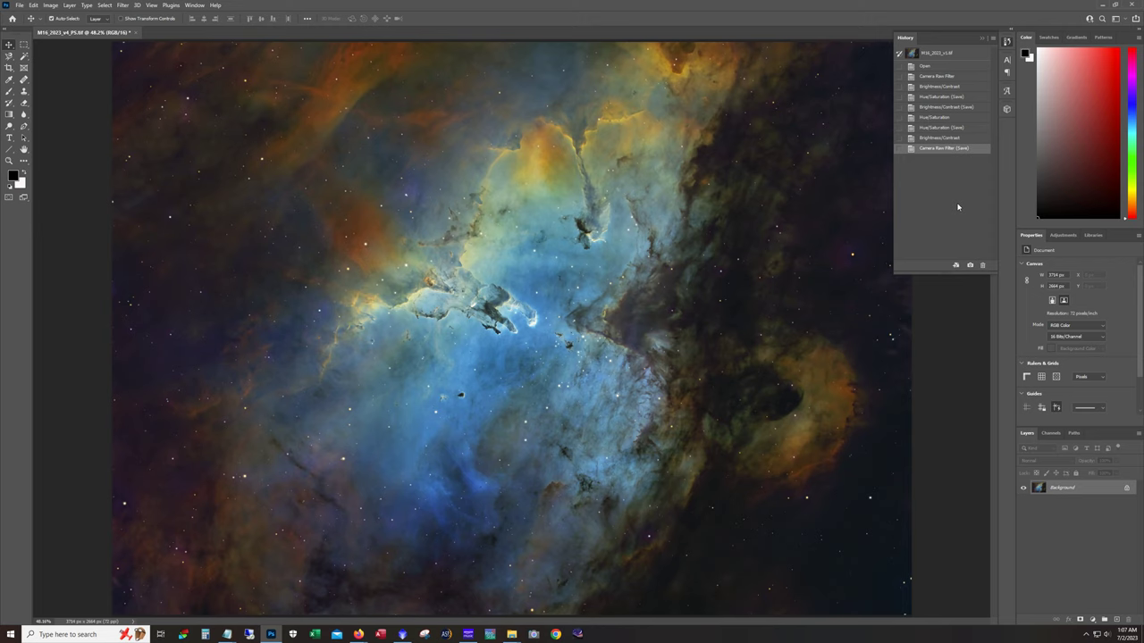
pyautogui.click(404, 636)
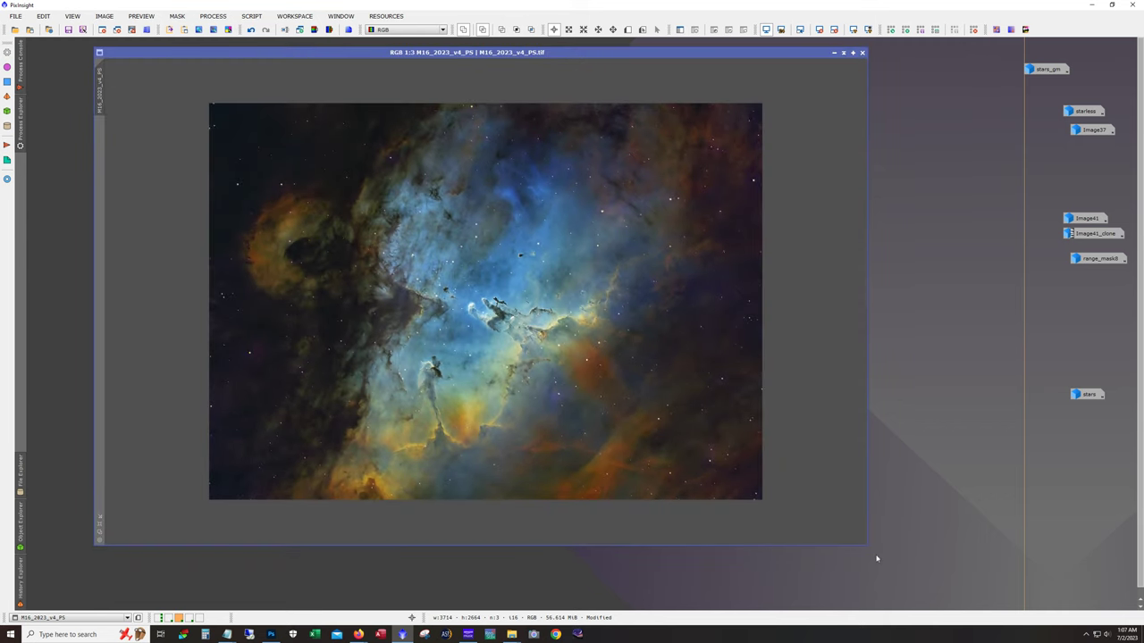
# Enlarge the M16_2023_v4_PS window, zoom into the pillars at 2:1, then back out to 1:2
pyautogui.moveTo(866, 543); pyautogui.dragTo(939, 590)
pyautogui.scroll(1, 840, 513)
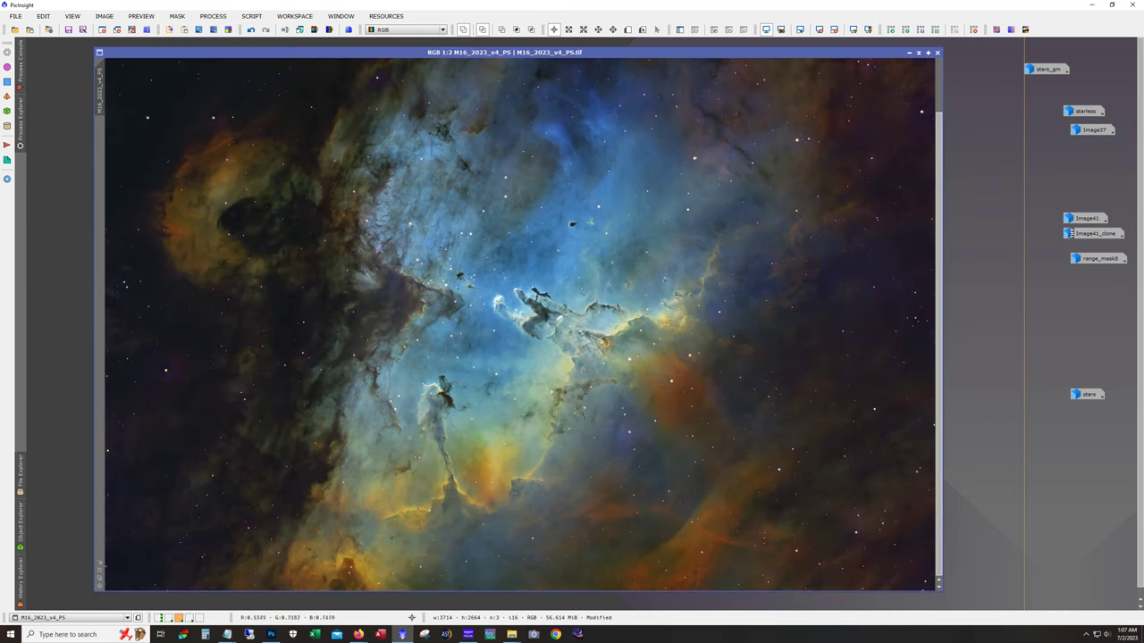
pyautogui.scroll(1, 507, 298)
pyautogui.scroll(1, 502, 299)
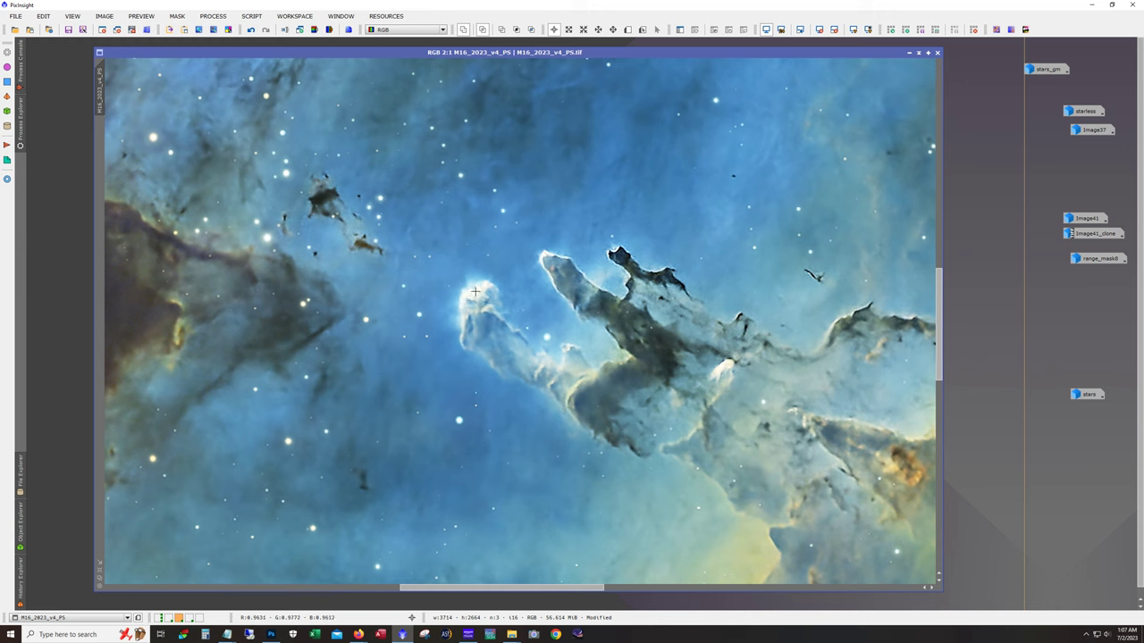
pyautogui.scroll(-1, 508, 339)
pyautogui.scroll(-1, 511, 345)
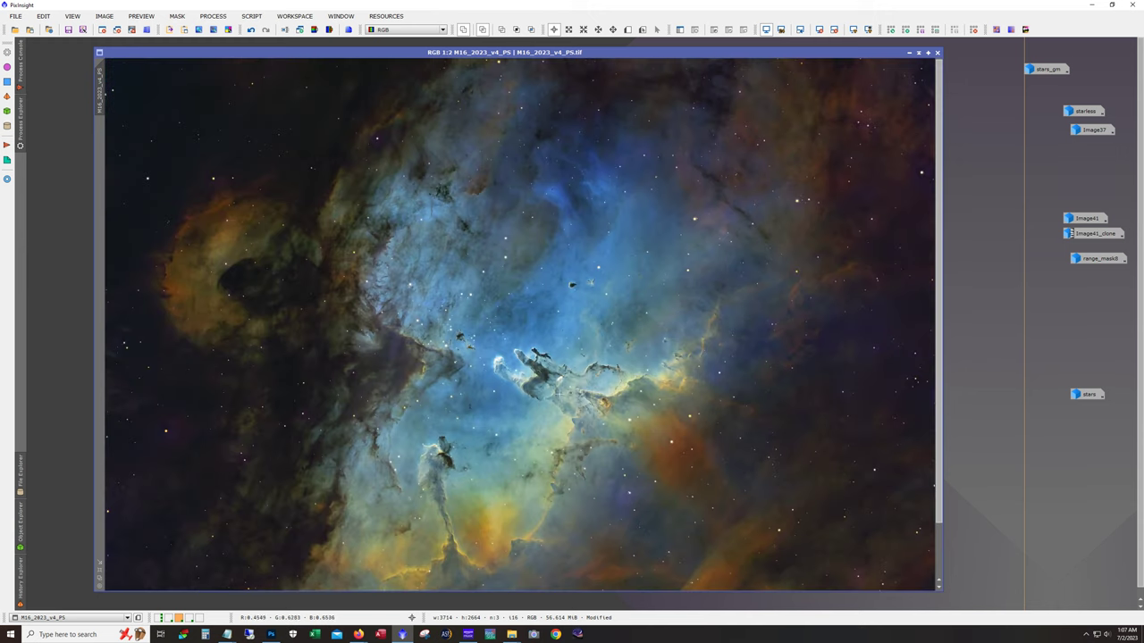